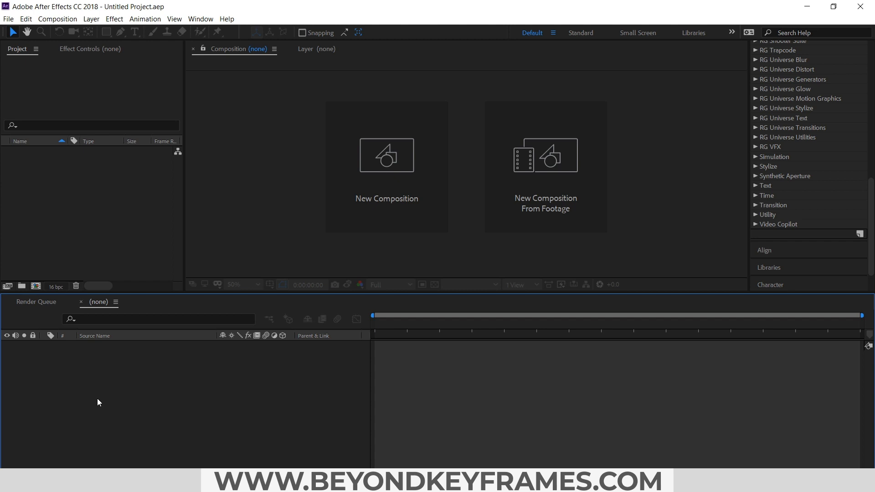
Create a 1920 x 1080, 30 fps composition named "text A" with a duration of 0:00:10:21
{"action": "left_click", "coordinate": [58, 19]}
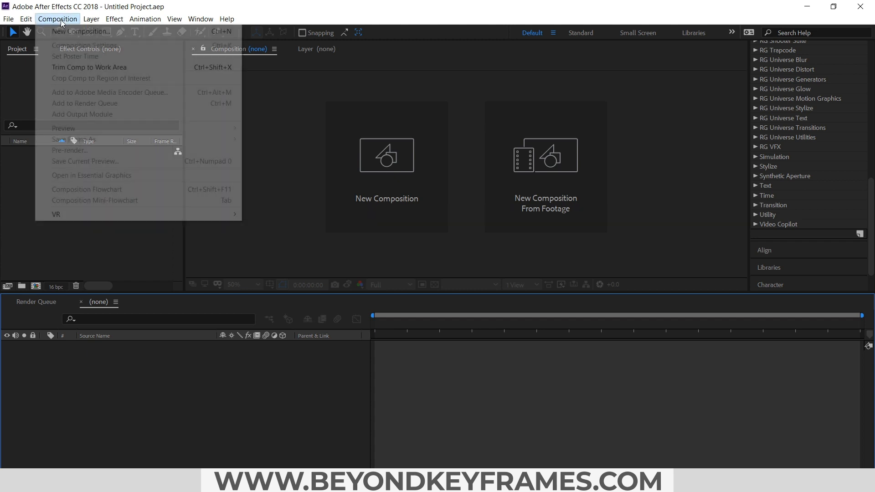
{"action": "left_click", "coordinate": [76, 29]}
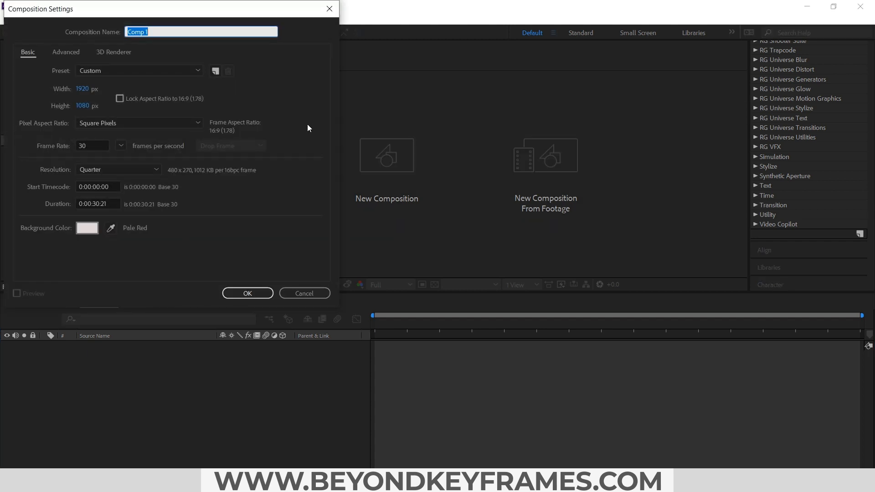
{"action": "type", "text": "text A"}
{"action": "left_click", "coordinate": [93, 204]}
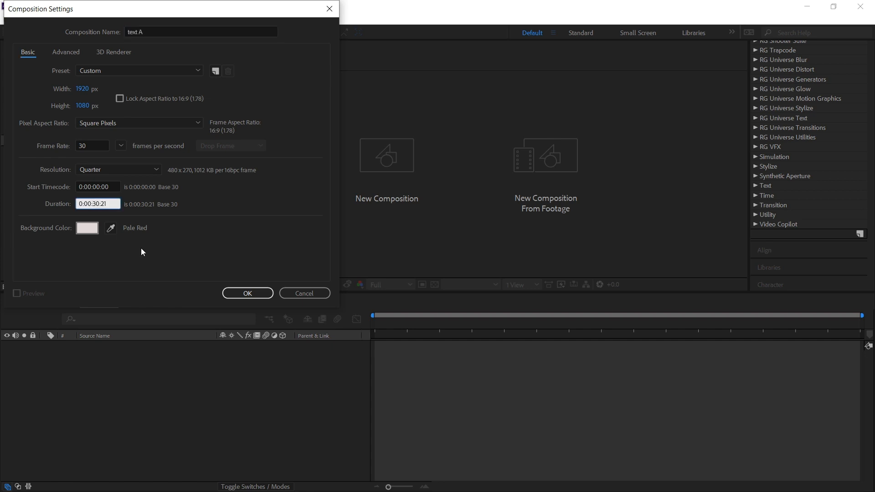
{"action": "key", "text": "shift+Right"}
{"action": "key", "text": "shift+Right"}
{"action": "type", "text": "10"}
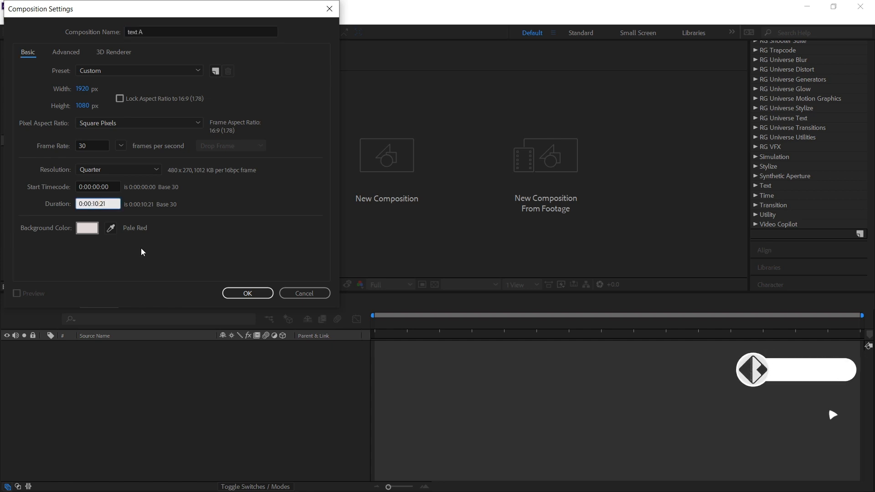
{"action": "key", "text": "Return"}
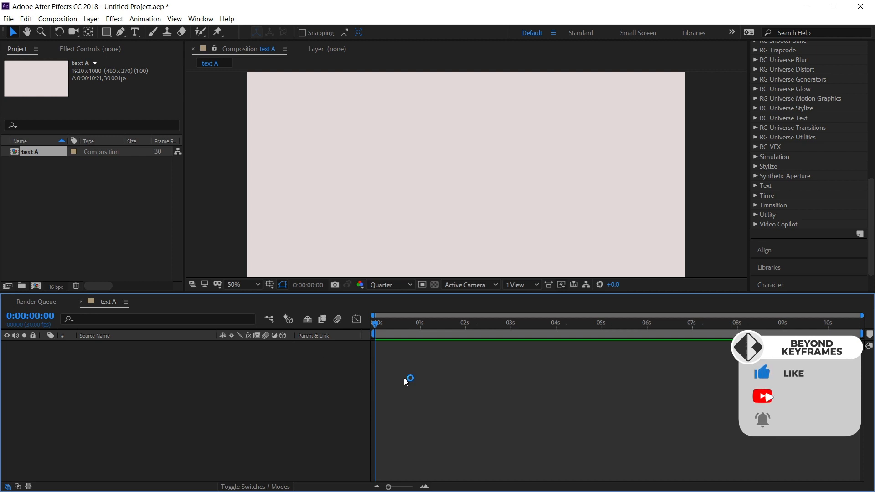
Change the text A composition's background color to black (000000)
{"action": "key", "text": "ctrl+k"}
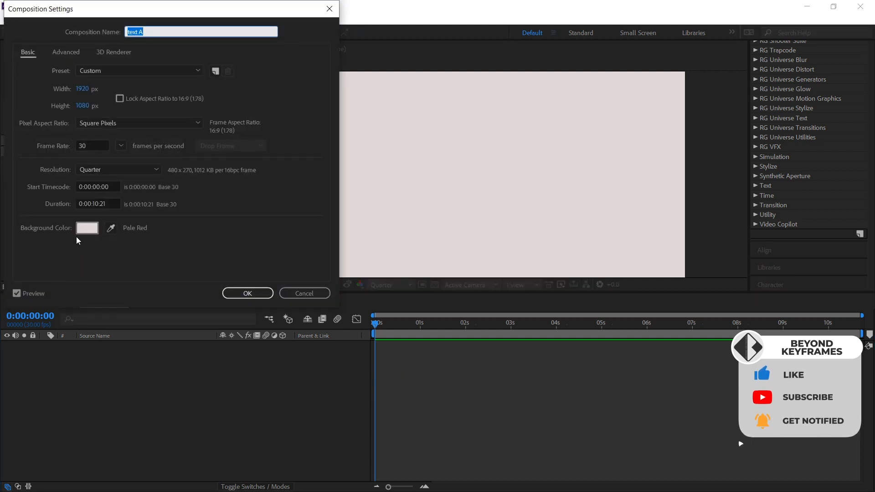
{"action": "left_click", "coordinate": [86, 227]}
{"action": "left_click", "coordinate": [43, 291]}
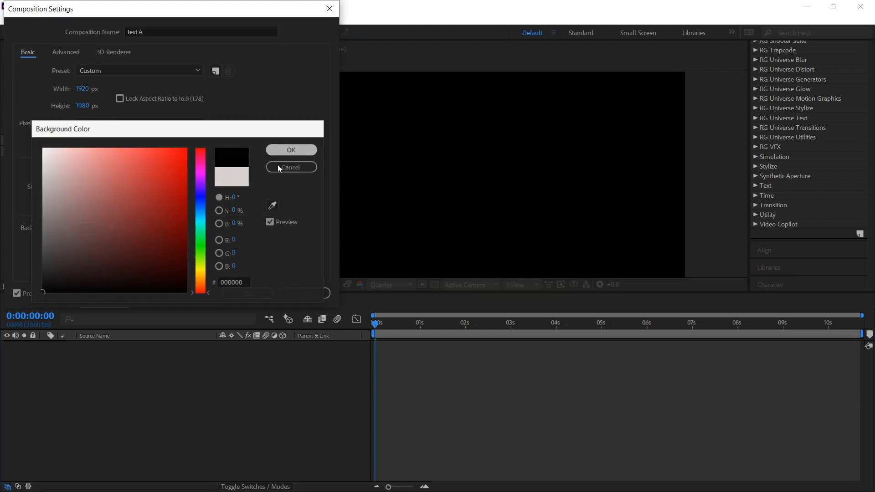
{"action": "key", "text": "Return"}
{"action": "left_click", "coordinate": [253, 293]}
Add a text layer reading "Hello How are you All ?" in the middle of the composition
{"action": "key", "text": "ctrl+t"}
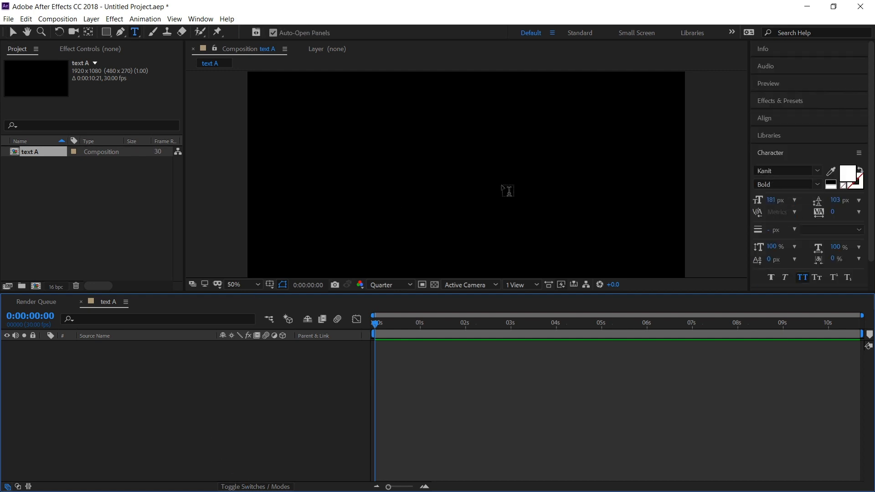
{"action": "left_click", "coordinate": [417, 189]}
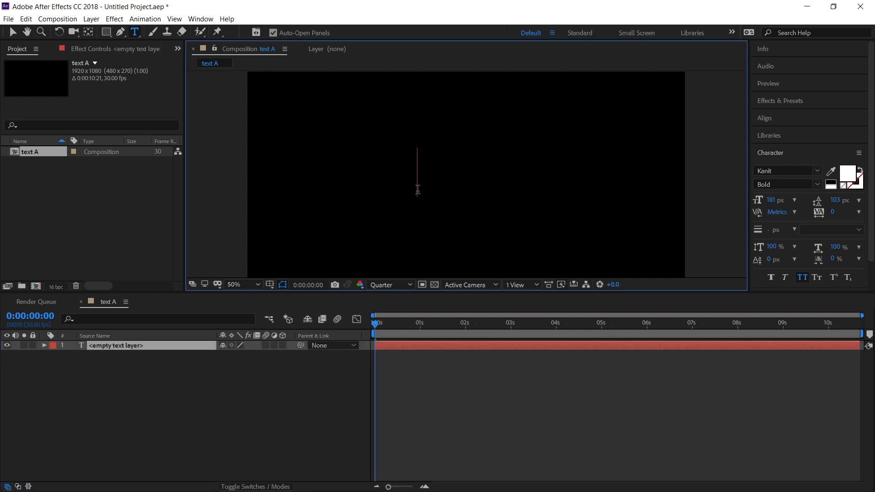
{"action": "type", "text": "Hellow"}
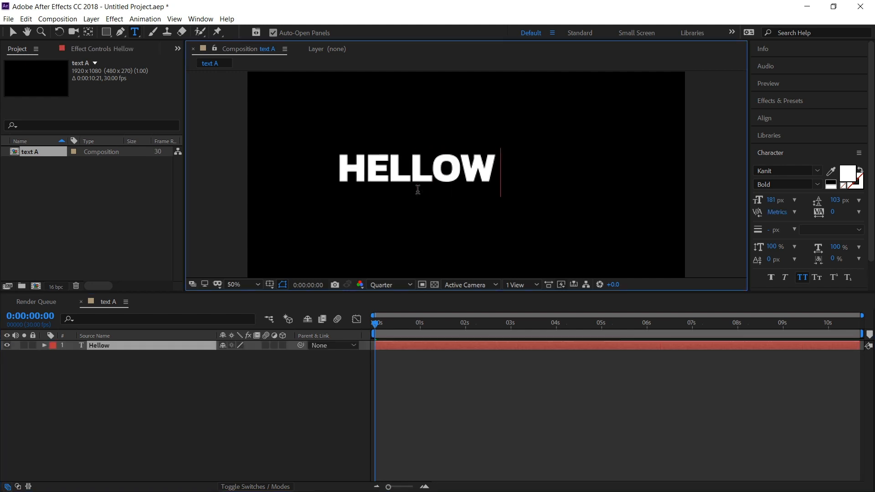
{"action": "type", "text": " H"}
{"action": "key", "text": "ctrl+a"}
{"action": "type", "text": "HELLO "}
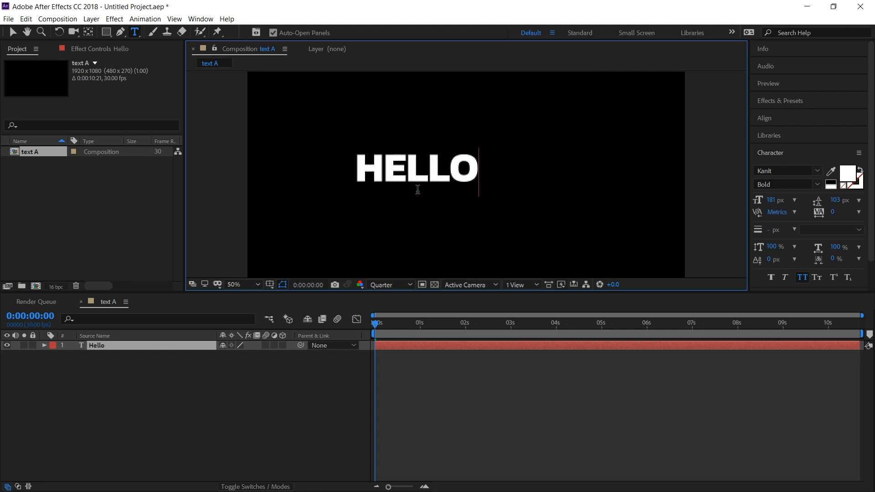
{"action": "type", "text": "How are you"}
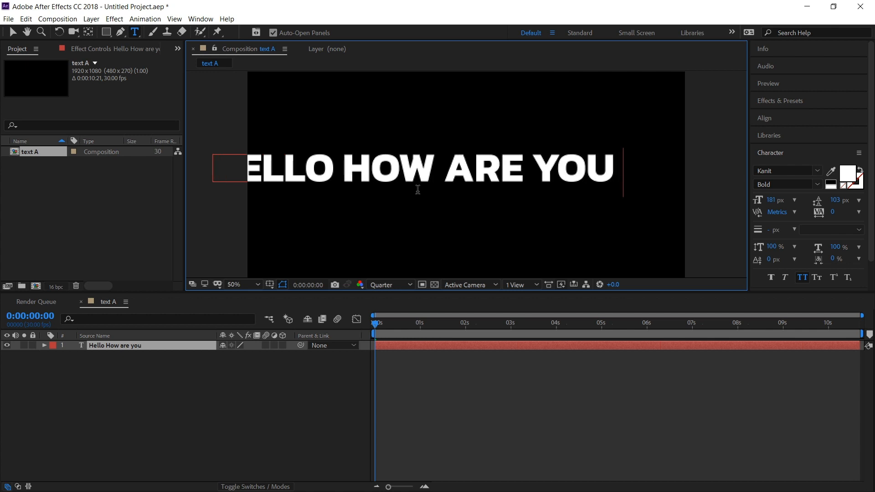
{"action": "type", "text": " All"}
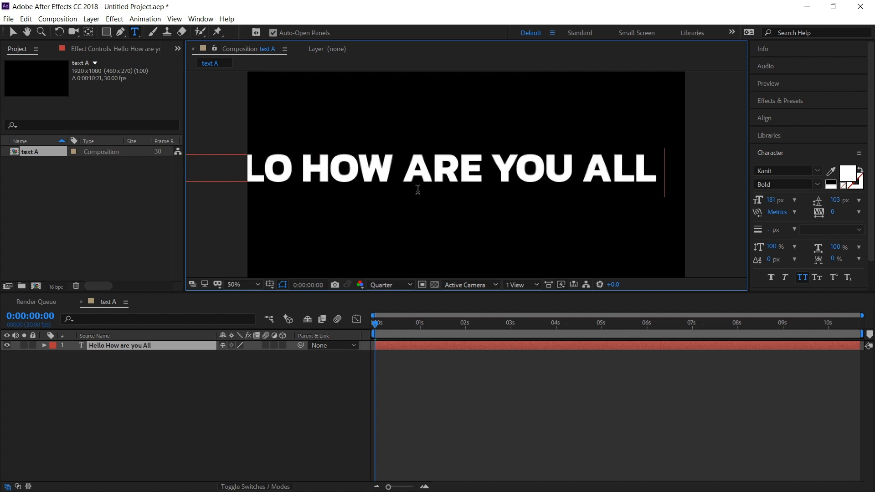
{"action": "type", "text": " ?"}
Swap the text's fill and stroke to leave only a white outline, and set the font size to 137 px
{"action": "key", "text": "ctrl+a"}
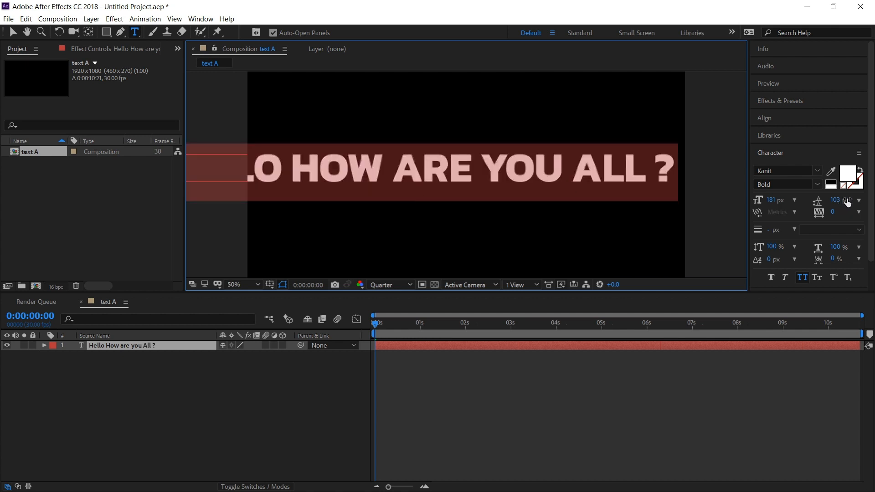
{"action": "left_click", "coordinate": [861, 167]}
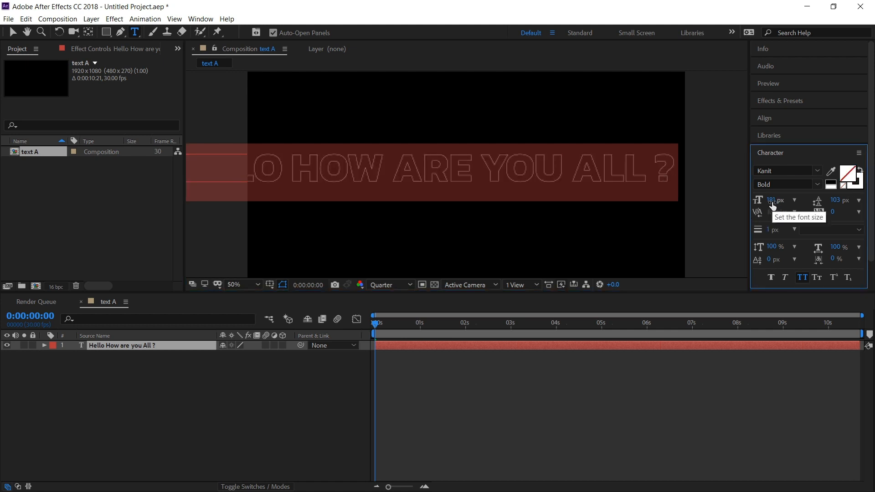
{"action": "left_click", "coordinate": [135, 347]}
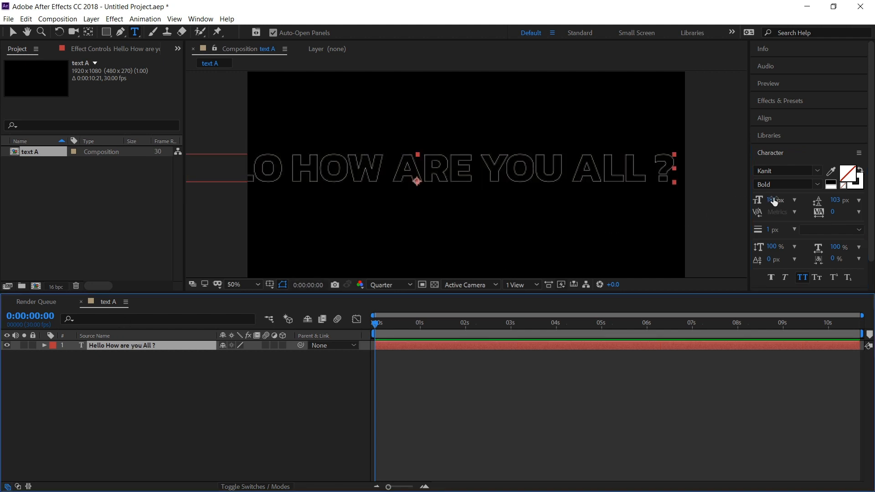
{"action": "left_click_drag", "start_coordinate": [774, 199], "coordinate": [751, 201]}
Center the text layer's anchor point in its content and center the layer in the composition
{"action": "left_click", "coordinate": [155, 346]}
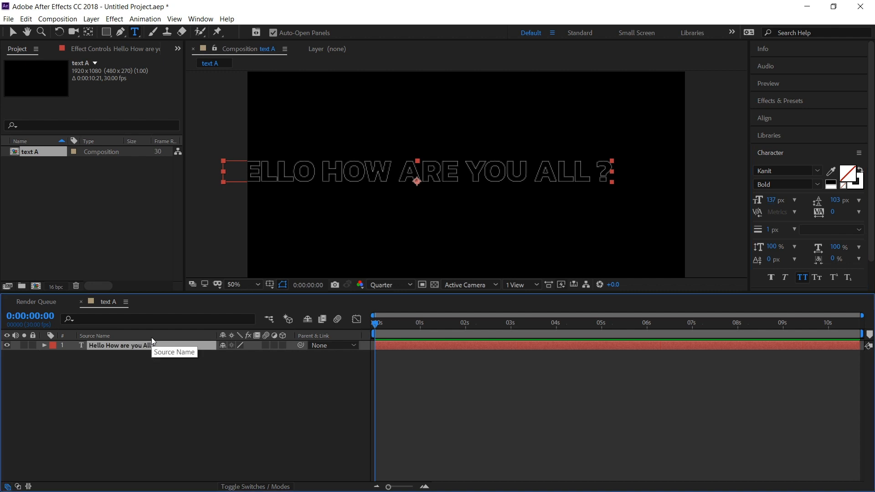
{"action": "key", "text": "ctrl+alt+Home"}
{"action": "key", "text": "ctrl+Home"}
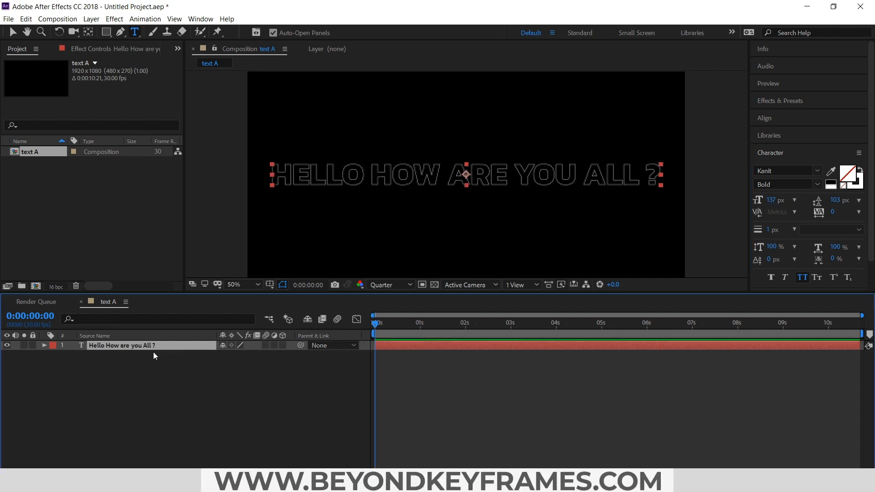
{"action": "left_click", "coordinate": [127, 394]}
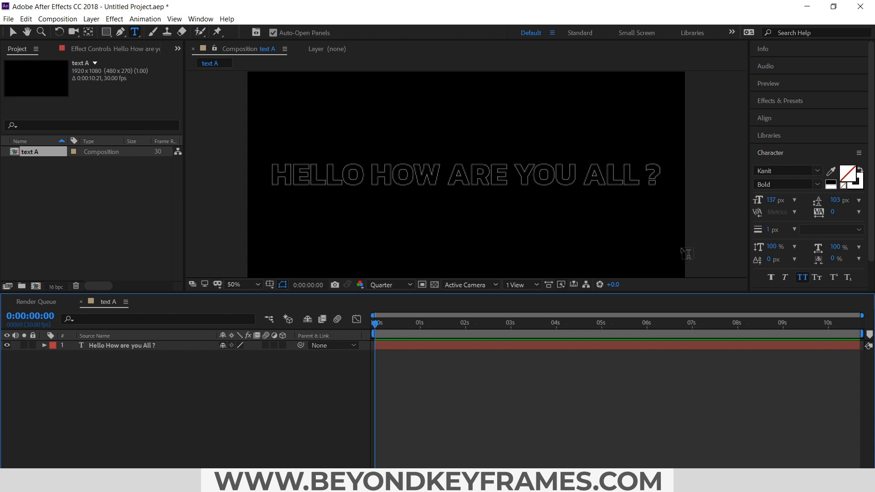
Find the Typewriter animation preset and apply it to the text layer at the start of the composition
{"action": "left_click", "coordinate": [787, 102]}
{"action": "left_click", "coordinate": [783, 113]}
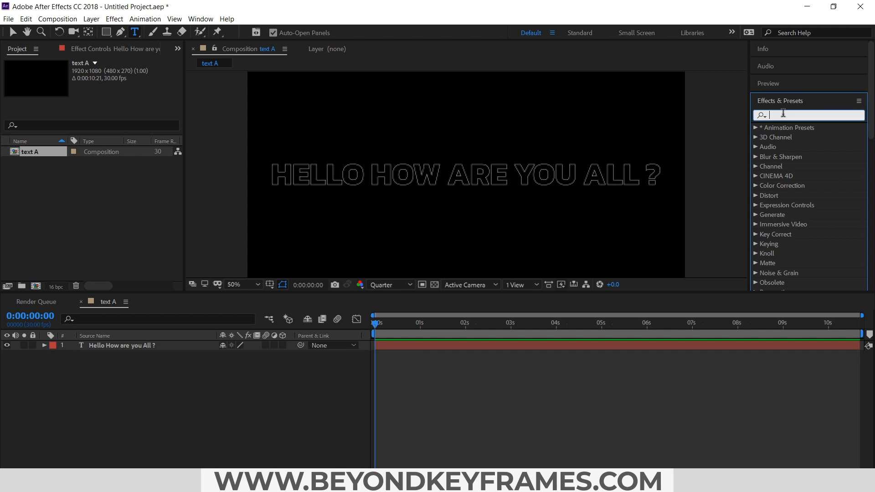
{"action": "type", "text": "typ"}
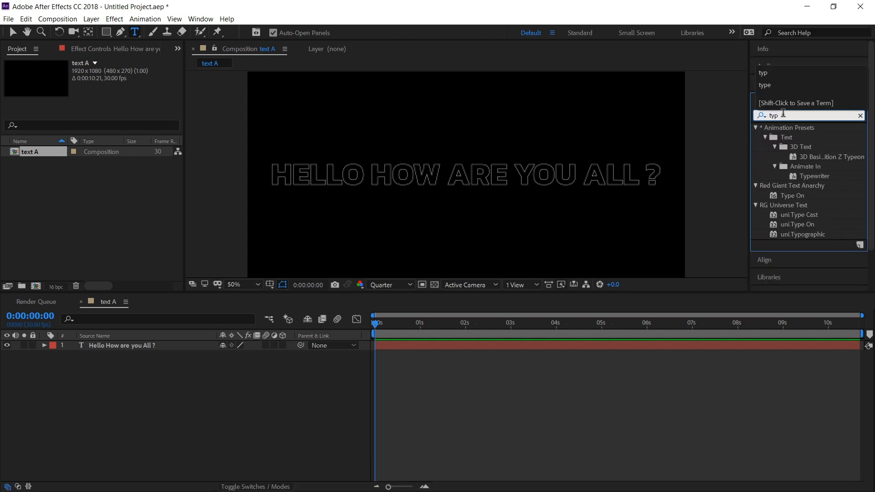
{"action": "left_click_drag", "start_coordinate": [813, 178], "coordinate": [409, 346]}
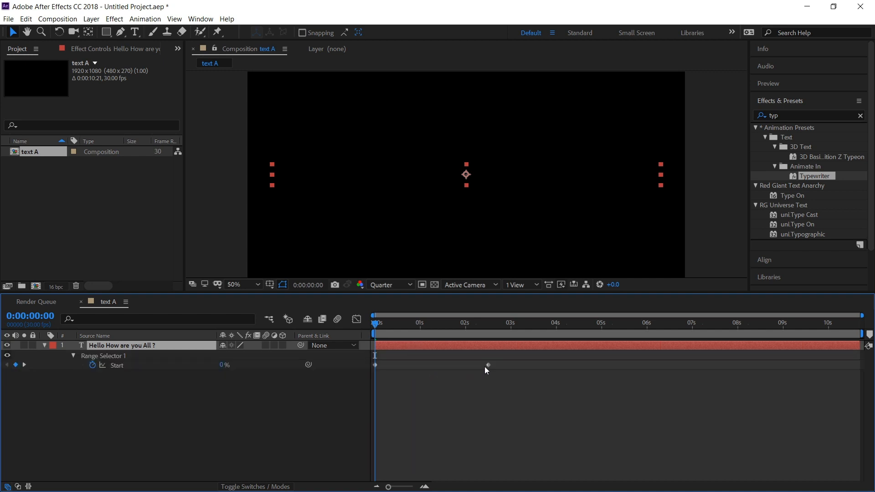
Move the Range Selector's ending Start keyframe to just before 2 seconds and apply Easy Ease to both Start keyframes
{"action": "left_click", "coordinate": [489, 365]}
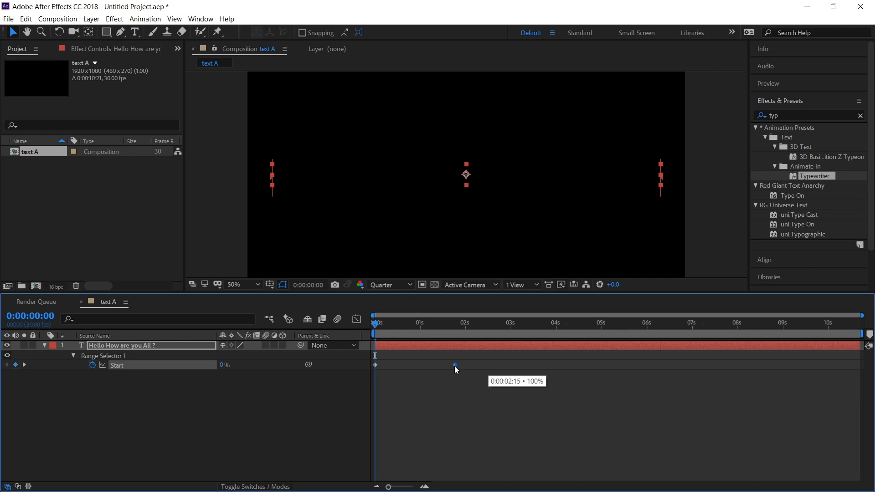
{"action": "left_click_drag", "start_coordinate": [478, 362], "coordinate": [351, 379]}
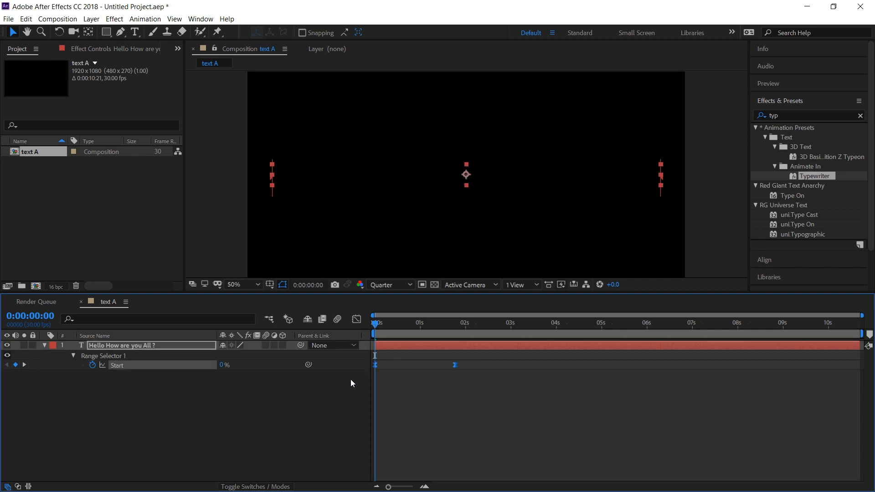
{"action": "left_click", "coordinate": [389, 392]}
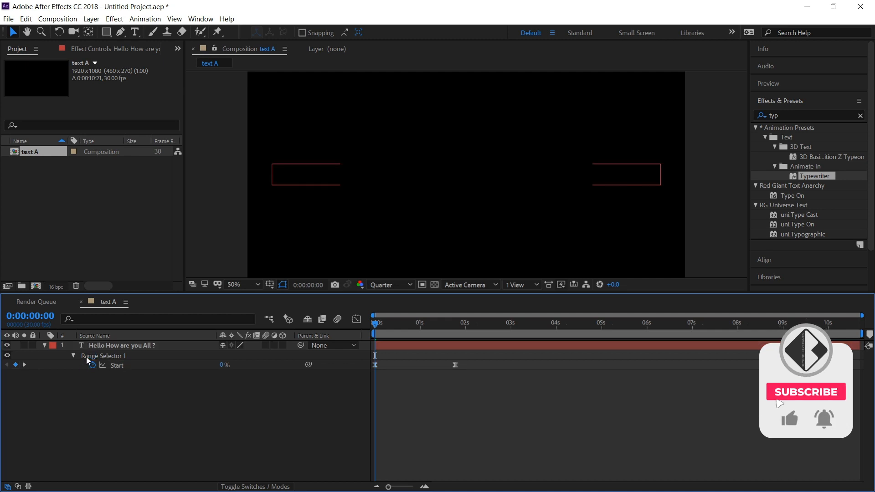
Add a Tracking property to the text layer's Animator 1 and set the Tracking Amount to -68
{"action": "left_click", "coordinate": [44, 345]}
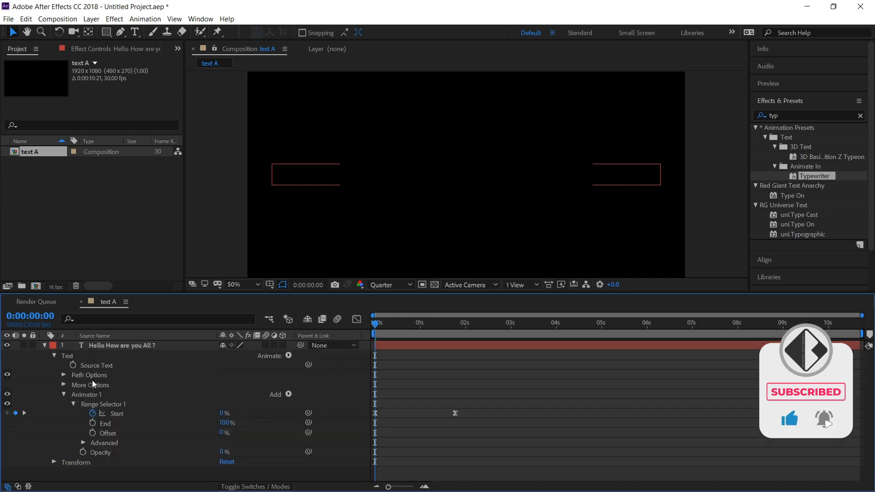
{"action": "left_click", "coordinate": [288, 394]}
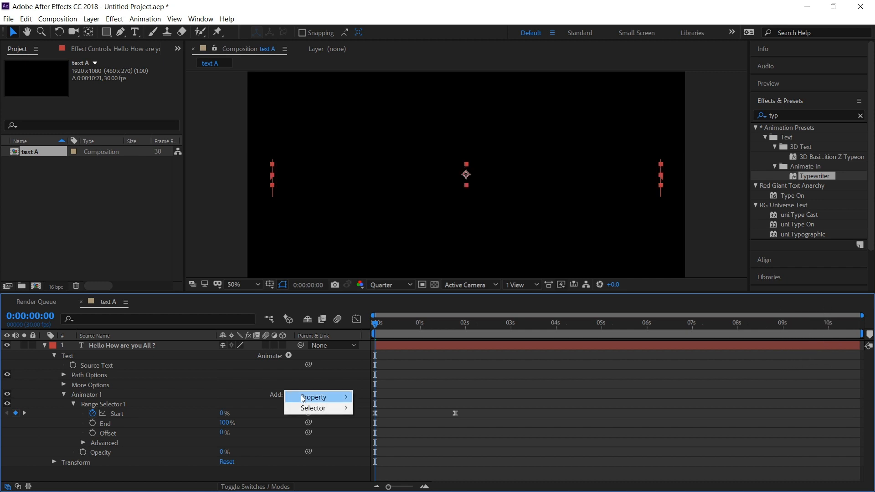
{"action": "mouse_move", "coordinate": [303, 399]}
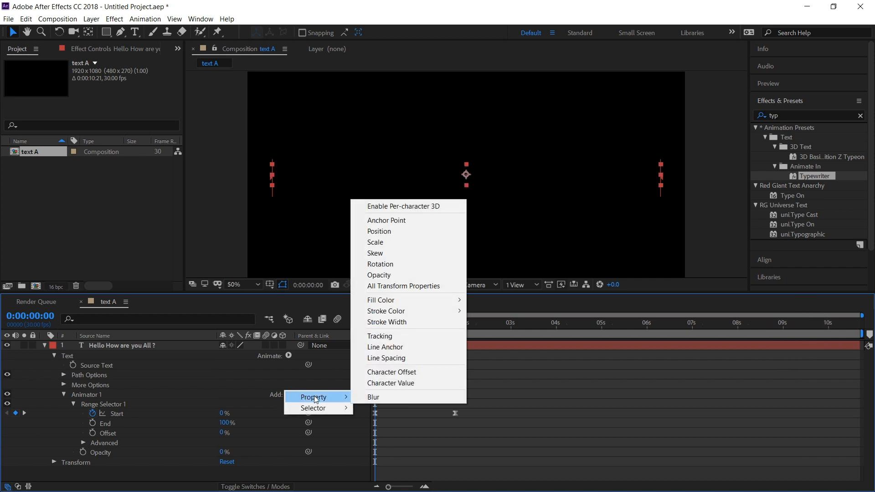
{"action": "left_click", "coordinate": [380, 336]}
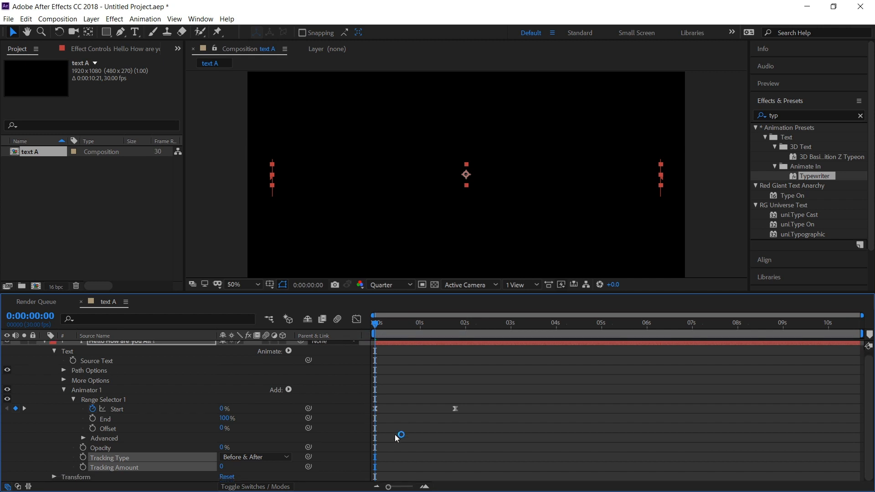
{"action": "left_click", "coordinate": [64, 462]}
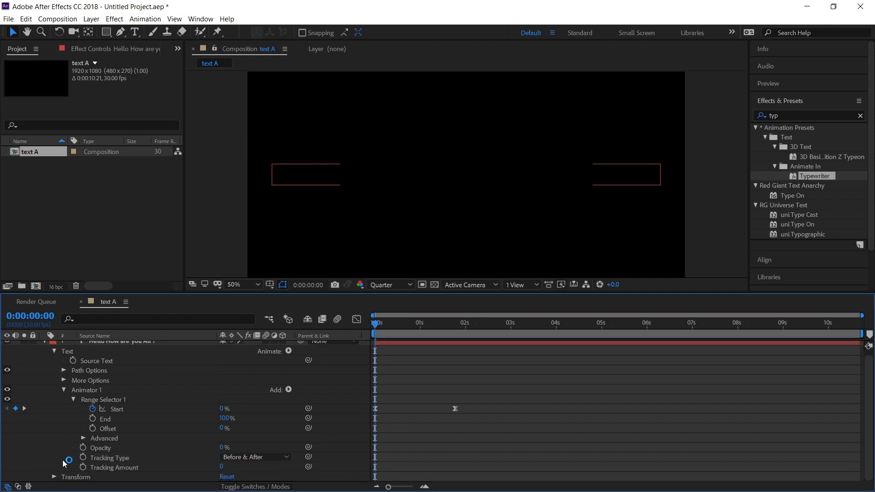
{"action": "left_click", "coordinate": [221, 466]}
{"action": "key", "text": "Return"}
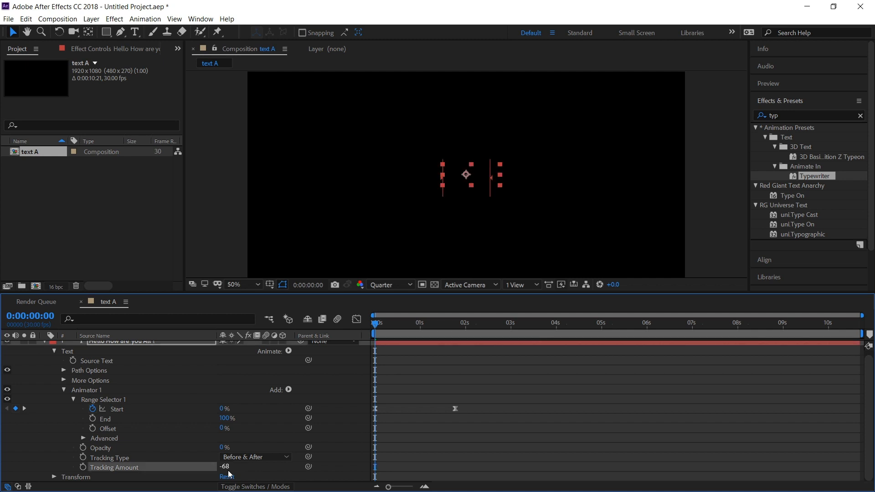
Animate the Tracking Amount with a keyframe at -68 at the start and one at 0 at 0:00:03:02
{"action": "left_click", "coordinate": [83, 467]}
{"action": "left_click_drag", "start_coordinate": [440, 324], "coordinate": [513, 331]}
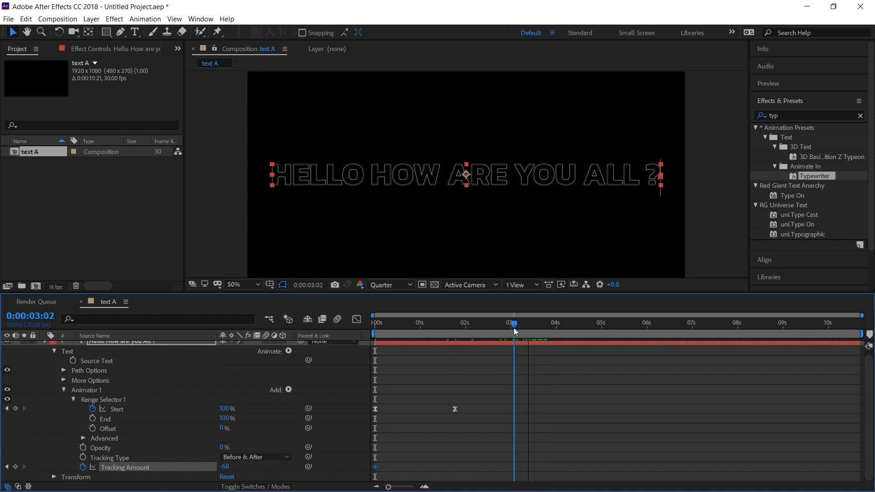
{"action": "left_click", "coordinate": [226, 466]}
{"action": "type", "text": "0"}
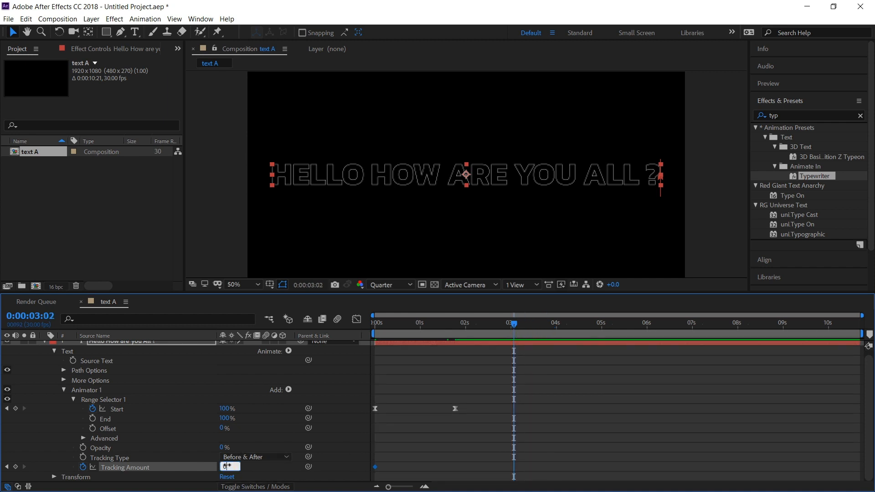
{"action": "key", "text": "Return"}
Preview the typewriter and tracking animation, and return the playhead to the start of the composition
{"action": "key", "text": "space"}
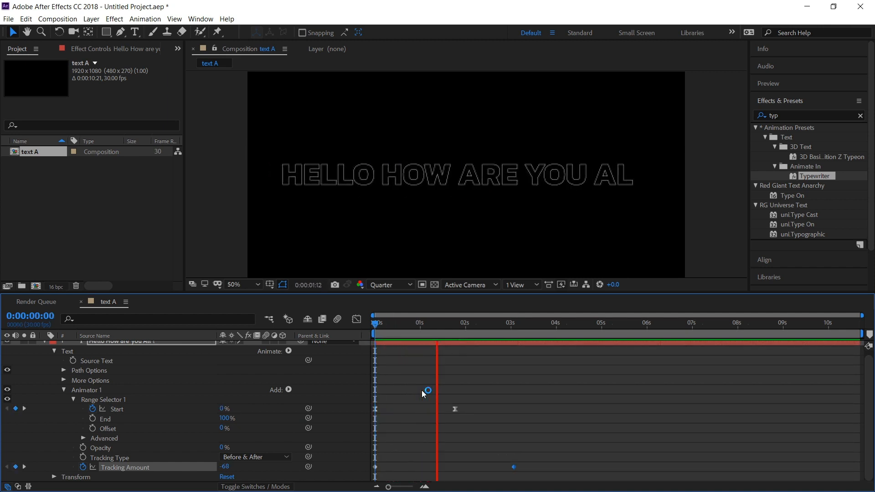
{"action": "key", "text": "space"}
{"action": "left_click_drag", "start_coordinate": [475, 325], "coordinate": [355, 333]}
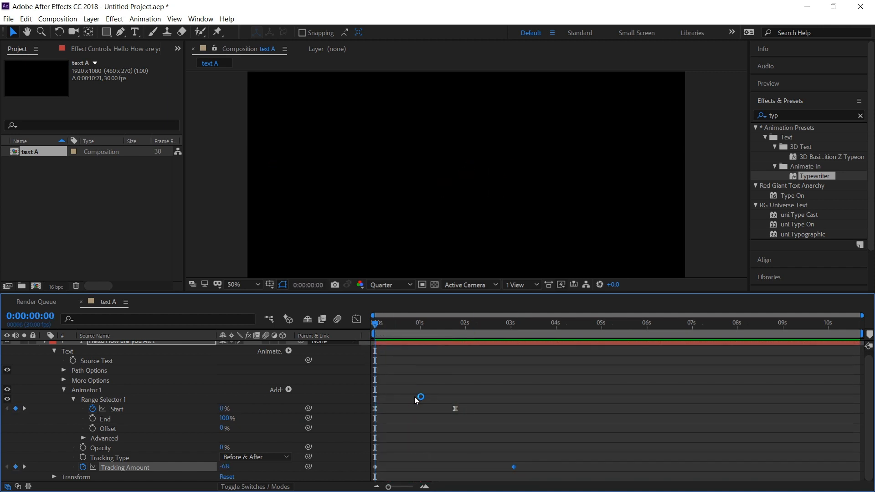
Preview the text animation through the first 2 seconds, review the text layer's keyframed properties, and collapse the layer
{"action": "key", "text": "space"}
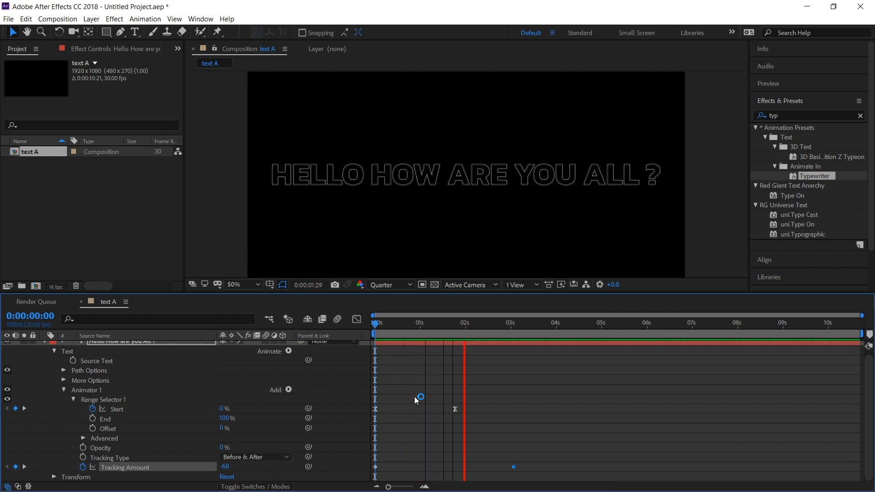
{"action": "key", "text": "space"}
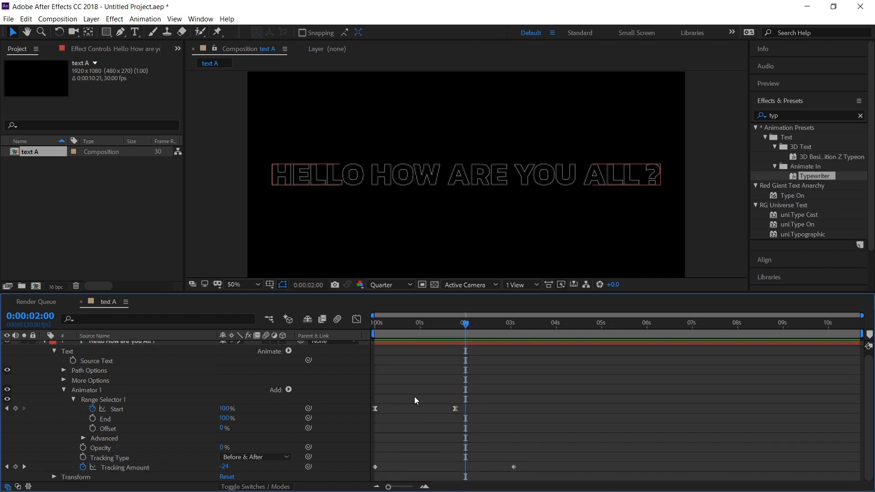
{"action": "key", "text": "u"}
{"action": "left_click", "coordinate": [61, 206]}
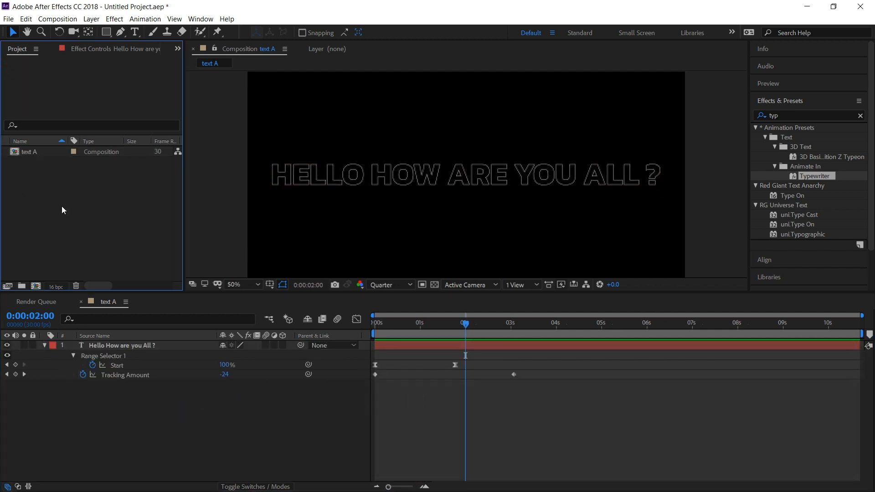
{"action": "left_click", "coordinate": [45, 345]}
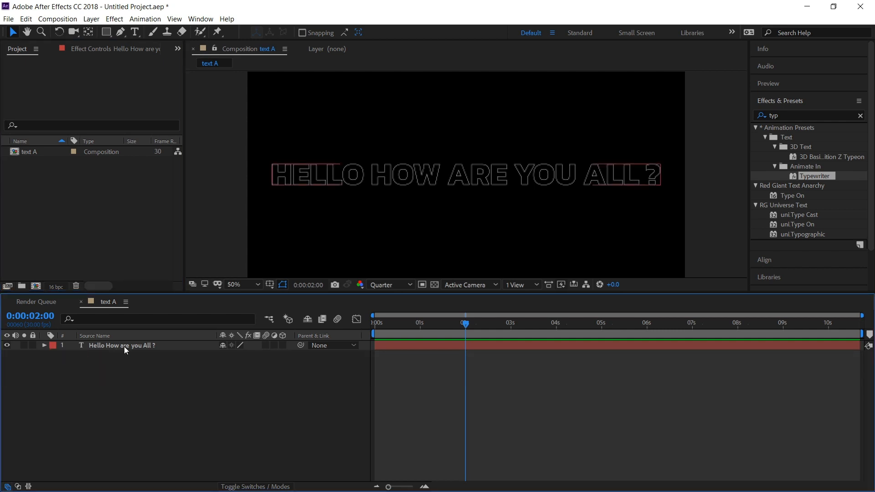
Create a new composition from the text A composition, nesting it as a layer
{"action": "left_click", "coordinate": [124, 347]}
{"action": "left_click", "coordinate": [30, 167]}
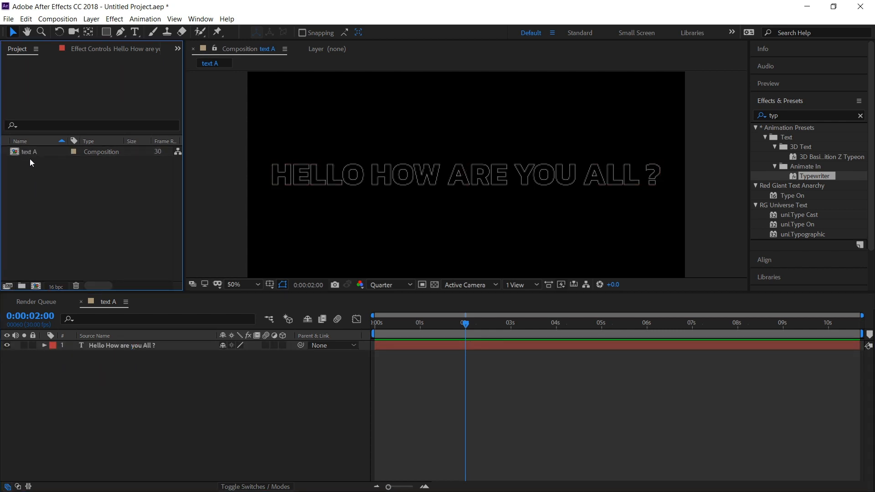
{"action": "left_click_drag", "start_coordinate": [31, 152], "coordinate": [34, 285]}
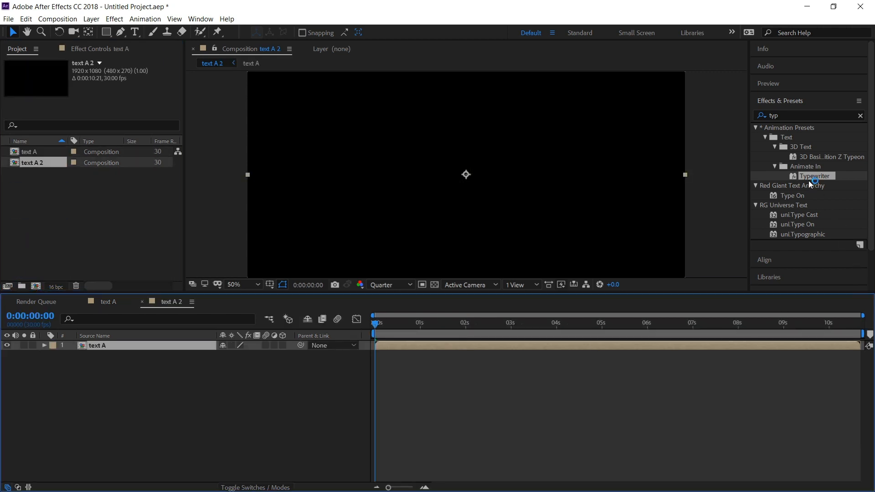
Find the CC Cylinder effect and apply it to the nested text A layer
{"action": "double_click", "coordinate": [798, 115]}
{"action": "key", "text": "BackSpace"}
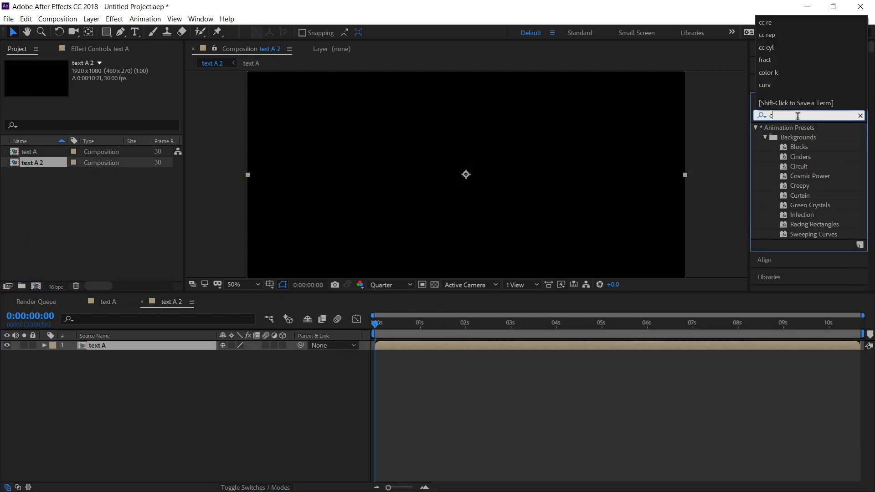
{"action": "type", "text": "cc cylin"}
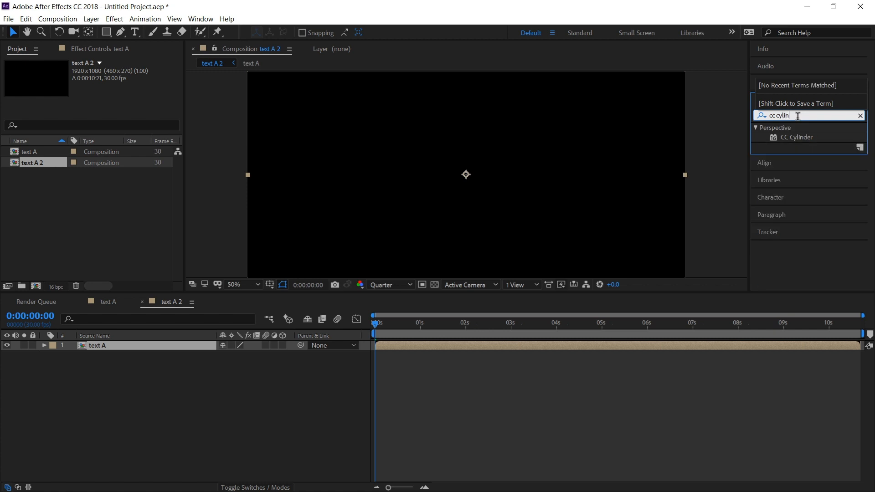
{"action": "left_click_drag", "start_coordinate": [795, 138], "coordinate": [99, 350]}
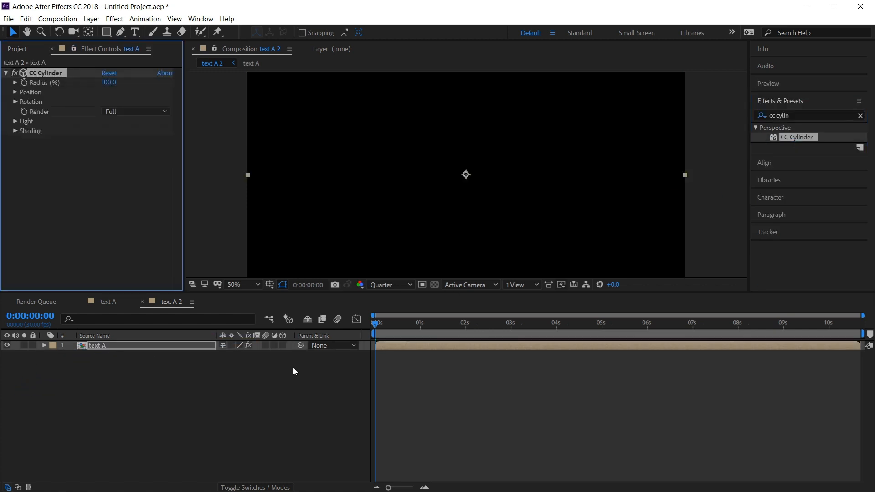
Set the CC Cylinder's Rotation X to 32° on the text A layer
{"action": "left_click", "coordinate": [15, 101]}
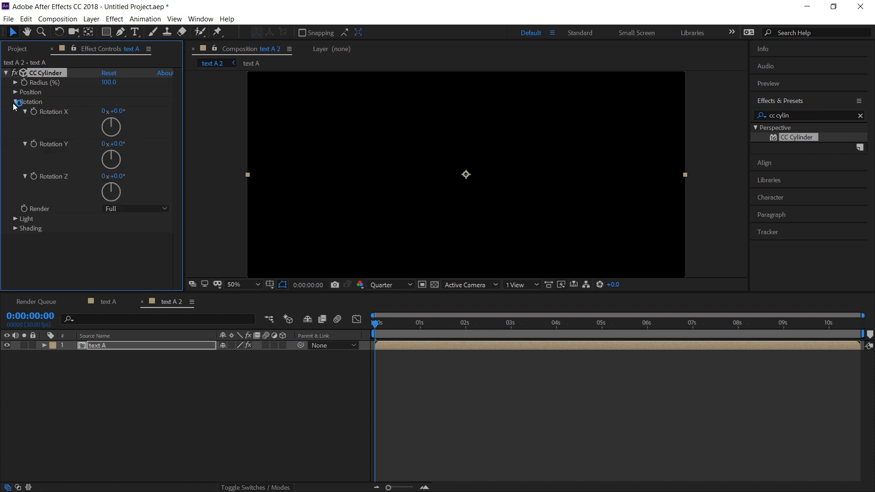
{"action": "left_click", "coordinate": [117, 112]}
{"action": "type", "text": "3"}
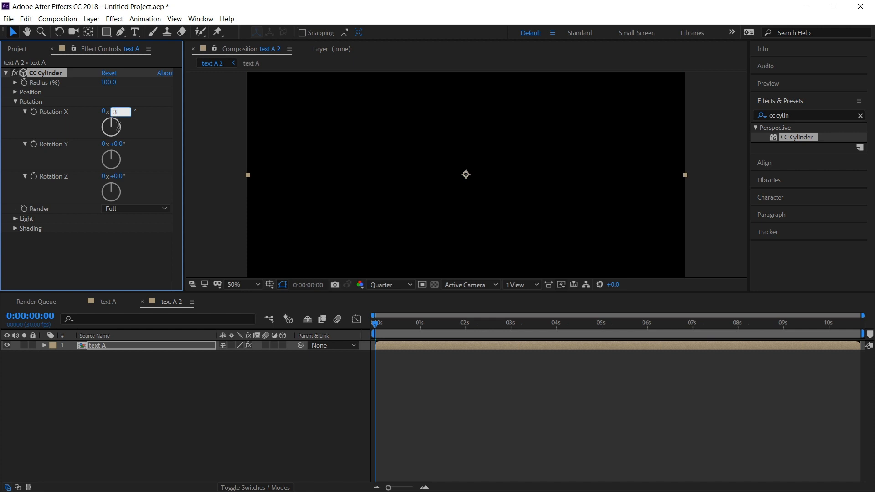
{"action": "type", "text": "2"}
{"action": "key", "text": "Return"}
Scrub to 0:00:01:16 to show the cylinder text and set the composition's preview resolution to Full
{"action": "left_click", "coordinate": [381, 327]}
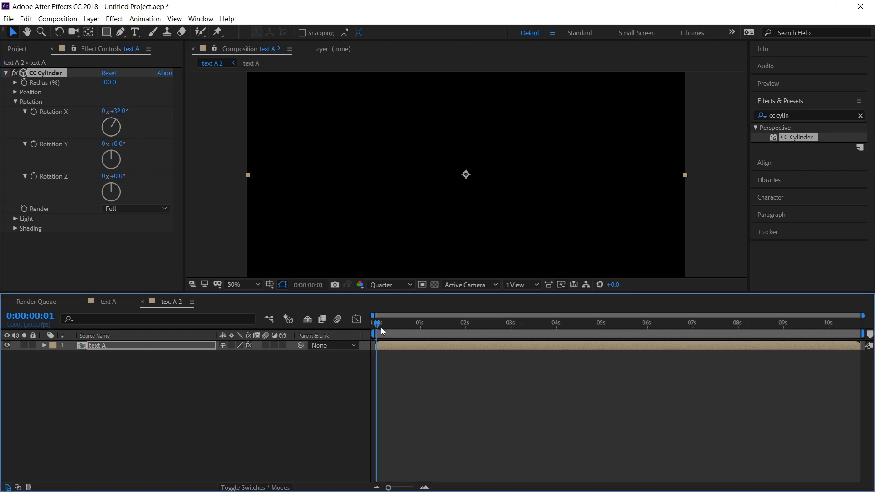
{"action": "left_click_drag", "start_coordinate": [381, 327], "coordinate": [445, 330]}
{"action": "left_click", "coordinate": [388, 284]}
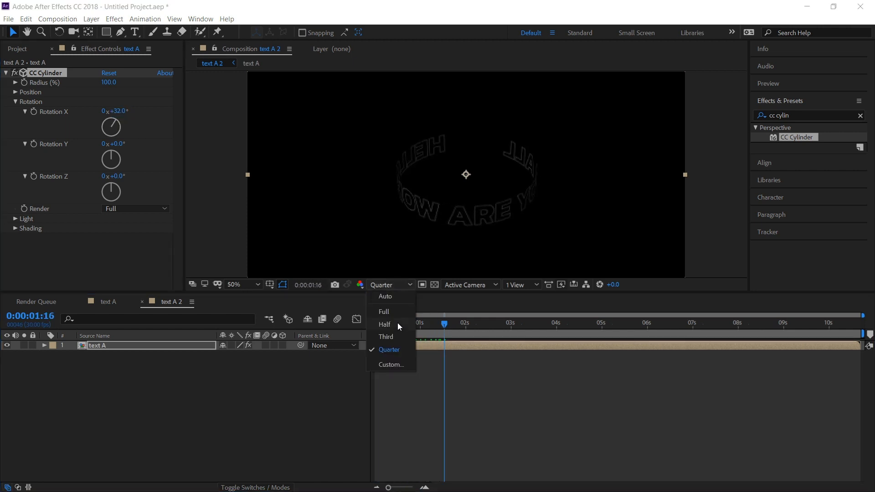
{"action": "left_click", "coordinate": [387, 312]}
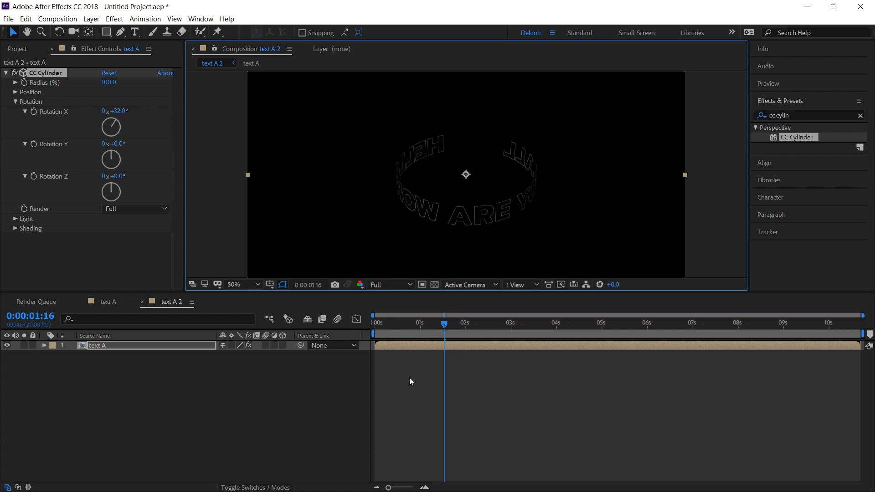
Set the CC Cylinder's Rotation Z to 138° and its Render option to Inside
{"action": "left_click", "coordinate": [118, 176]}
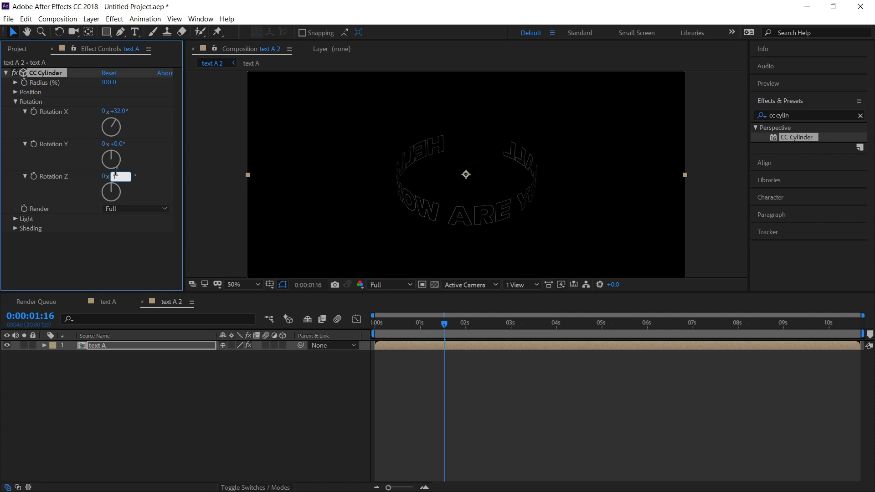
{"action": "key", "text": "Return"}
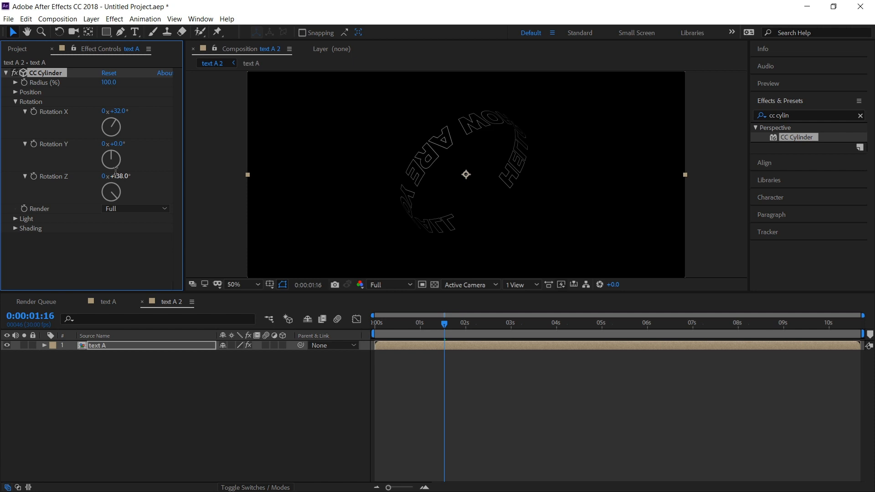
{"action": "left_click", "coordinate": [116, 208]}
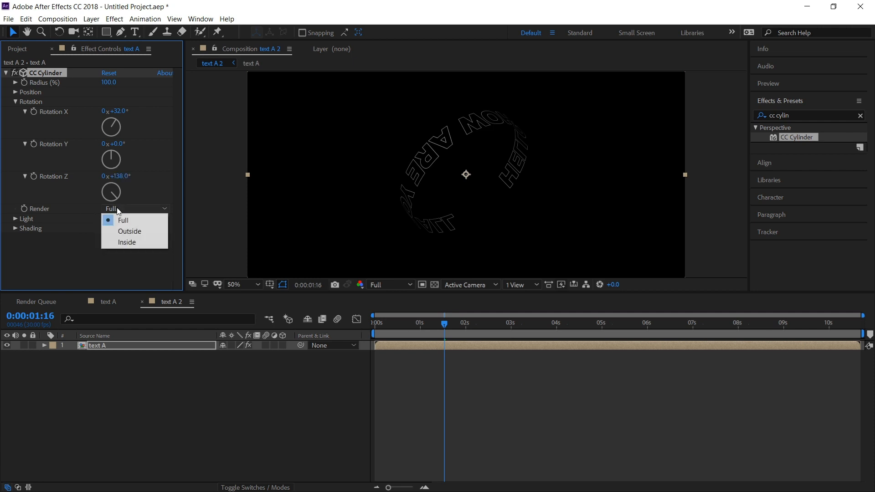
{"action": "left_click", "coordinate": [135, 241]}
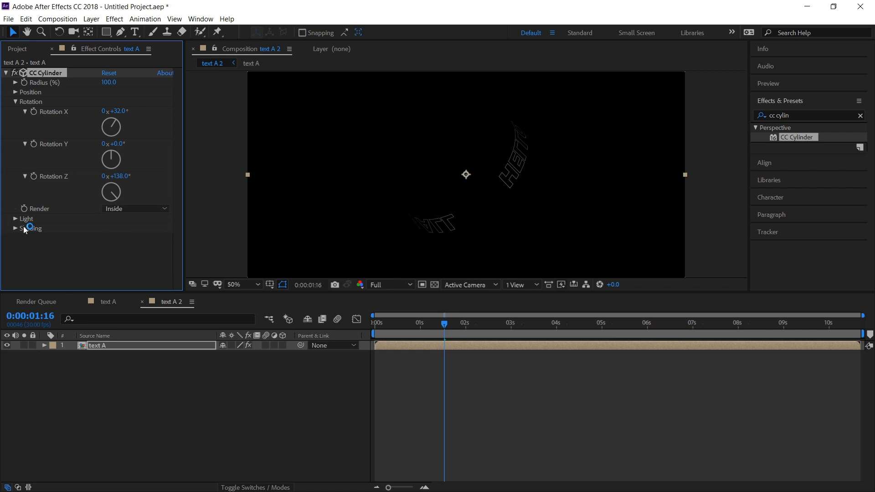
Animate the CC Cylinder's Rotation Y with keyframes at 0° at the start and 180° at 0:00:10:00
{"action": "left_click_drag", "start_coordinate": [437, 329], "coordinate": [373, 353]}
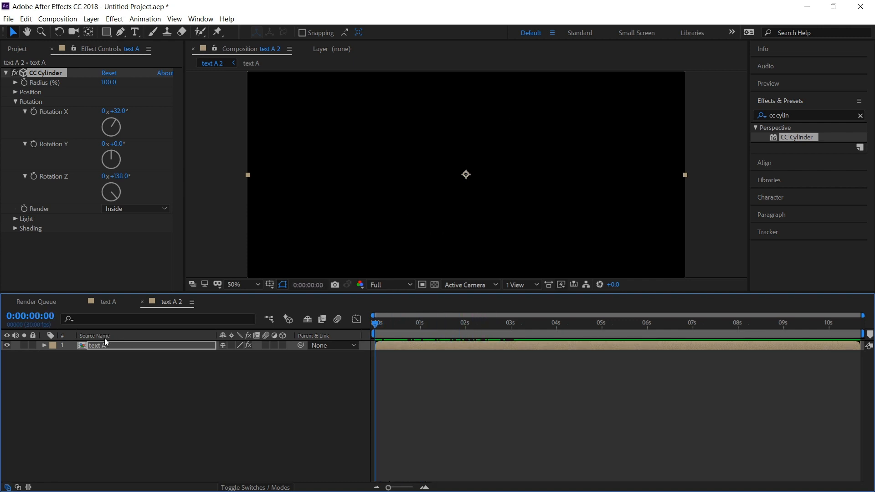
{"action": "left_click", "coordinate": [33, 146]}
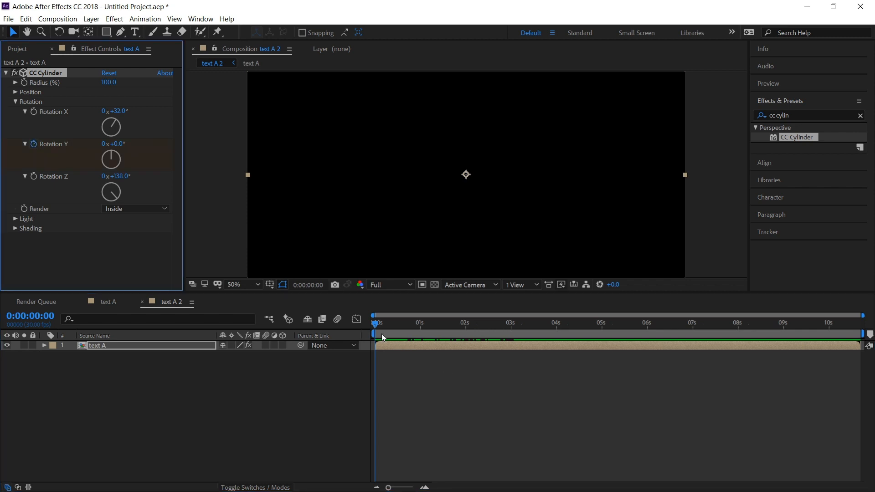
{"action": "left_click_drag", "start_coordinate": [382, 324], "coordinate": [829, 353]}
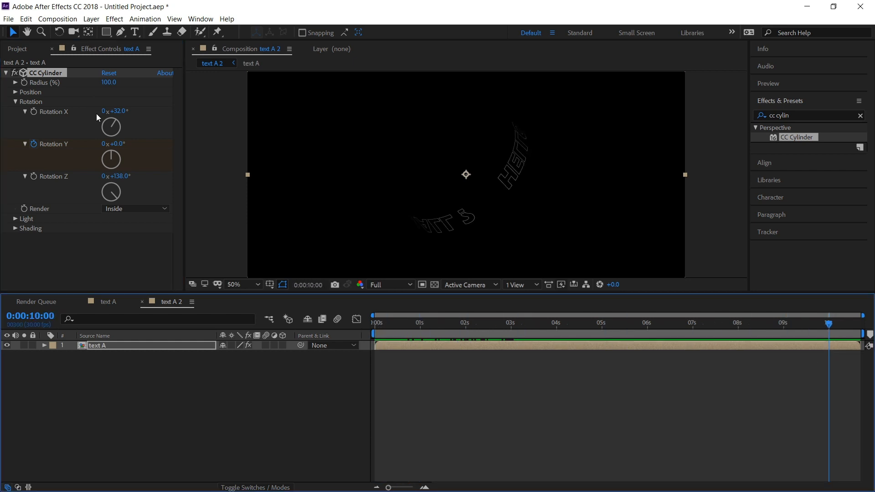
{"action": "left_click", "coordinate": [116, 144]}
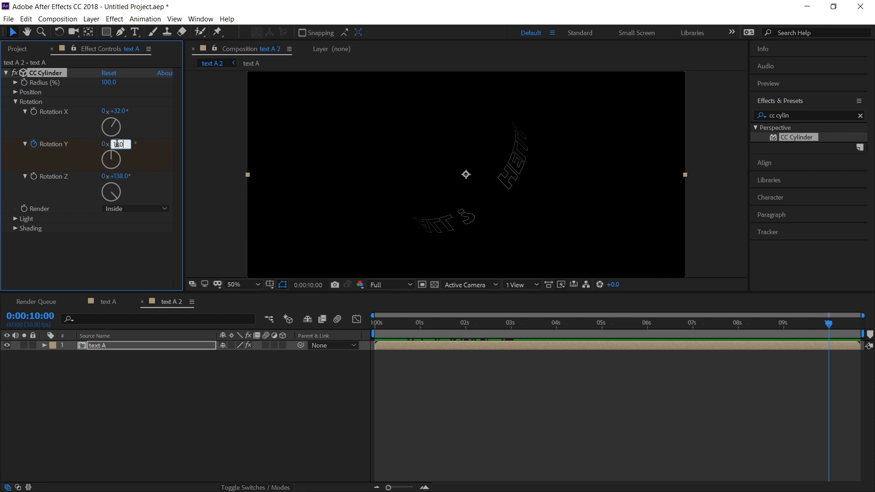
{"action": "key", "text": "Return"}
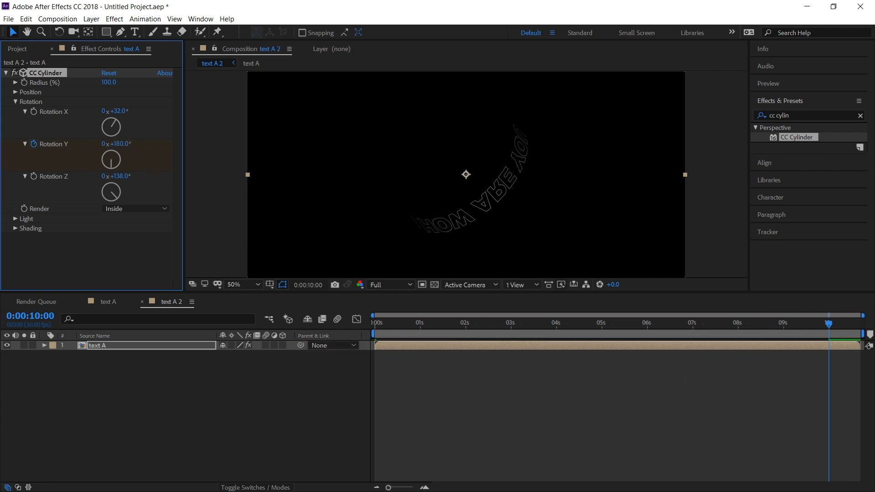
Scale the nested text A layer to 175%
{"action": "key", "text": "ctrl+k"}
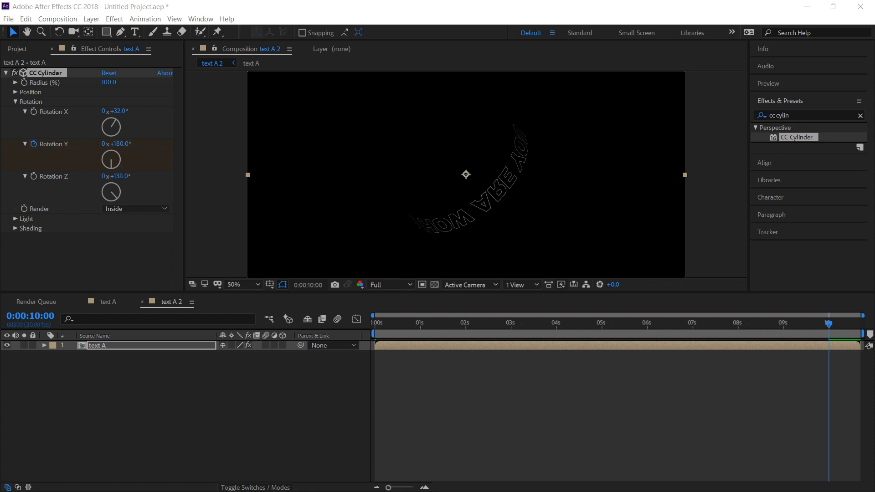
{"action": "left_click", "coordinate": [166, 347]}
{"action": "key", "text": "s"}
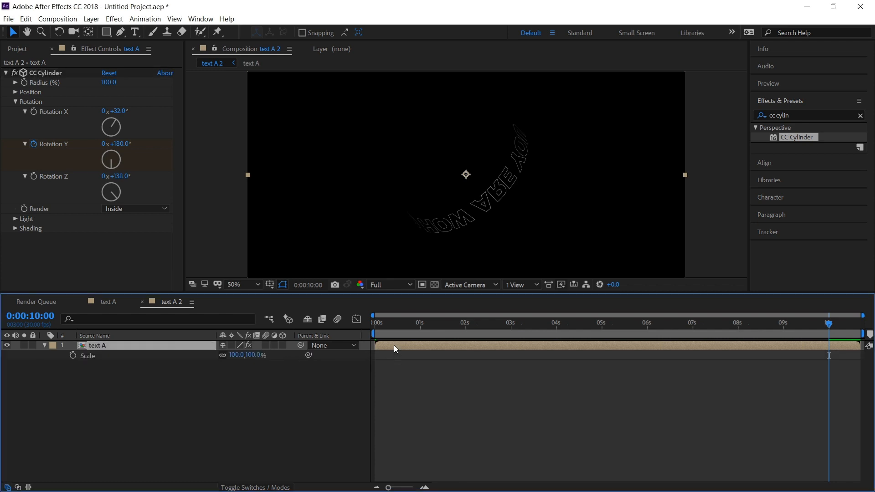
{"action": "left_click", "coordinate": [254, 356]}
{"action": "key", "text": "Return"}
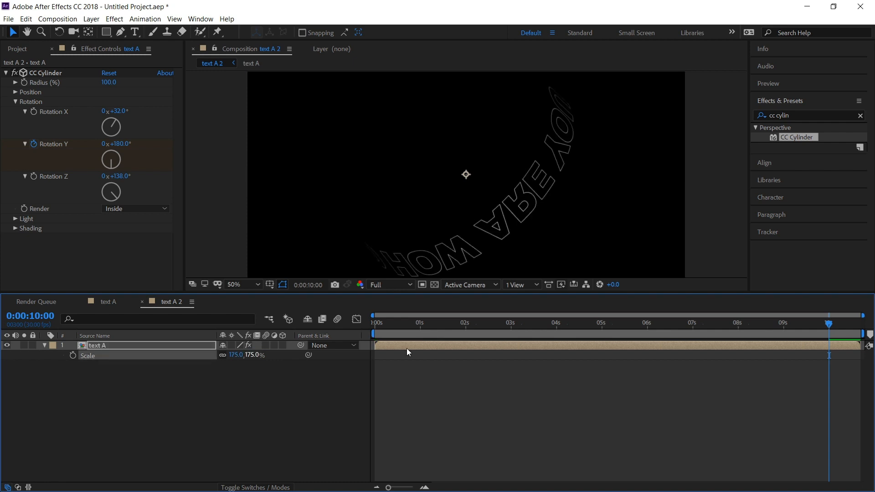
Move the curved text layer toward the composition's upper left, scrub the rotation animation to 0:00:09:28, and deselect the layer
{"action": "key", "text": "comma"}
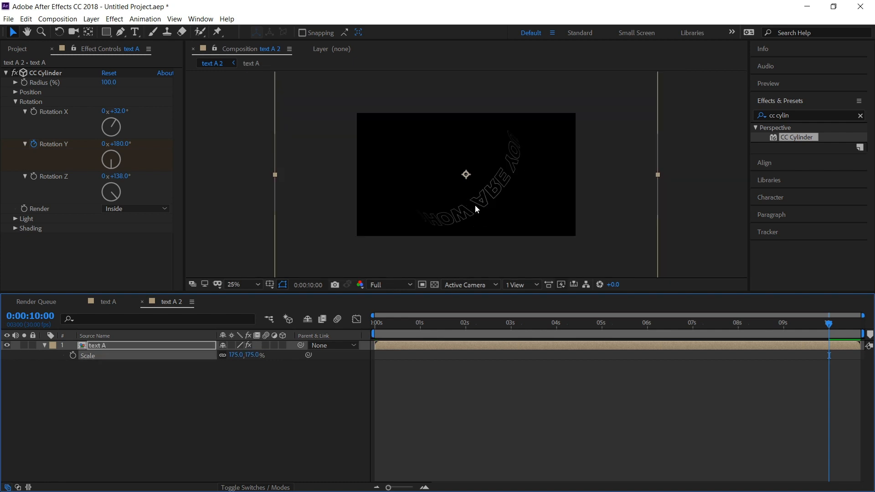
{"action": "left_click_drag", "start_coordinate": [475, 208], "coordinate": [422, 193]}
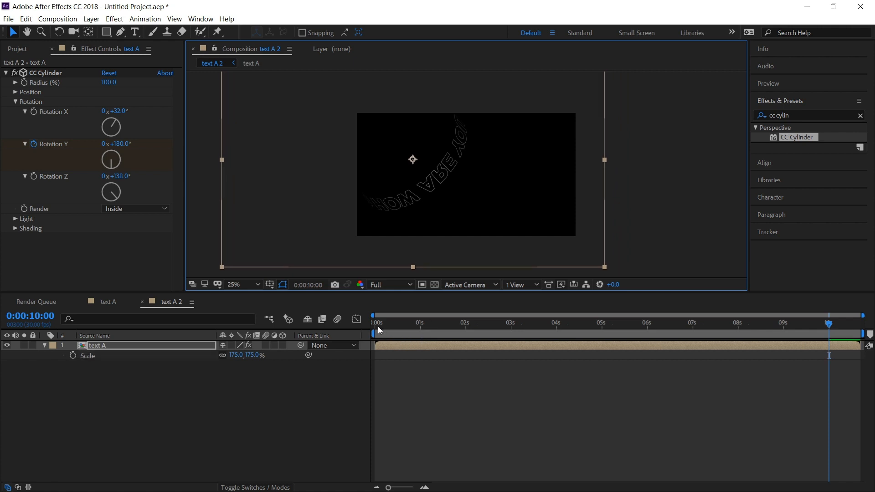
{"action": "left_click_drag", "start_coordinate": [379, 327], "coordinate": [825, 355]}
{"action": "left_click", "coordinate": [677, 378]}
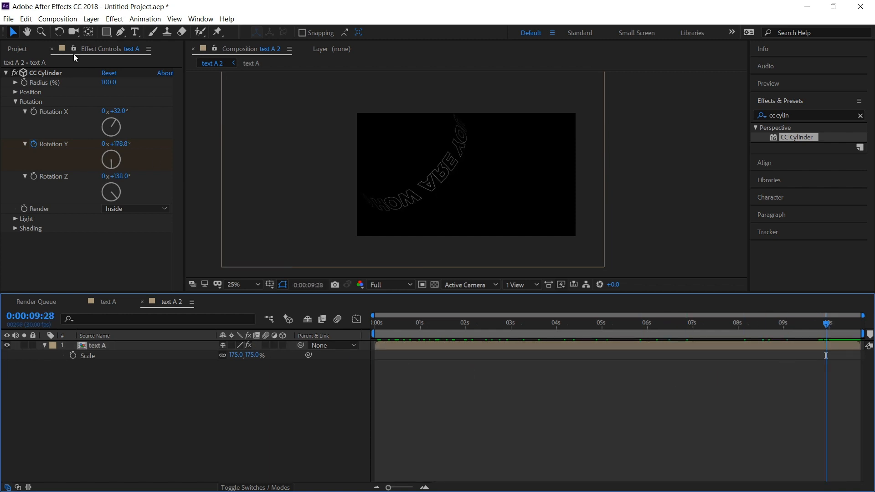
Create a new composition from text A 2, nesting it as a layer
{"action": "left_click", "coordinate": [19, 51]}
{"action": "left_click", "coordinate": [56, 196]}
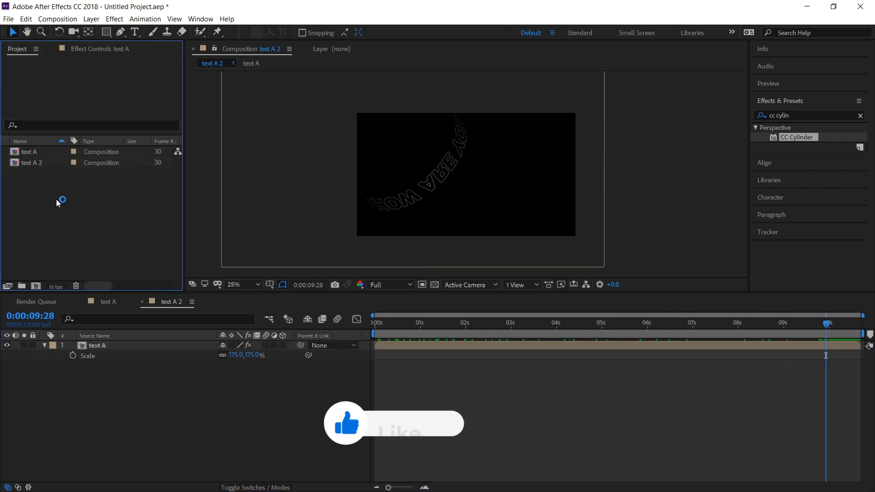
{"action": "left_click", "coordinate": [33, 166]}
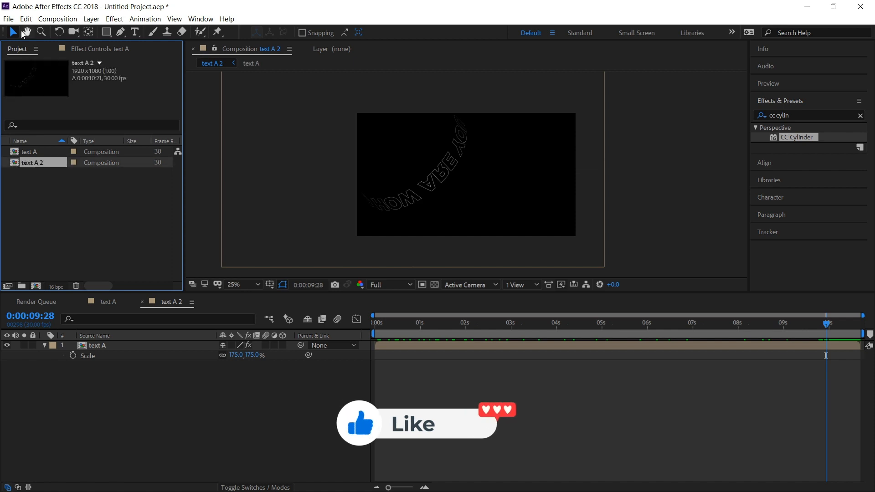
{"action": "left_click_drag", "start_coordinate": [35, 163], "coordinate": [36, 285]}
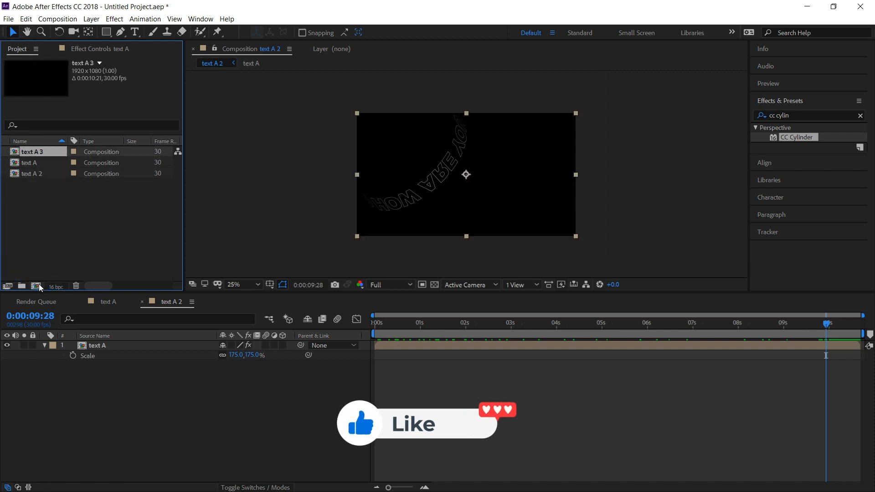
{"action": "left_click", "coordinate": [200, 367]}
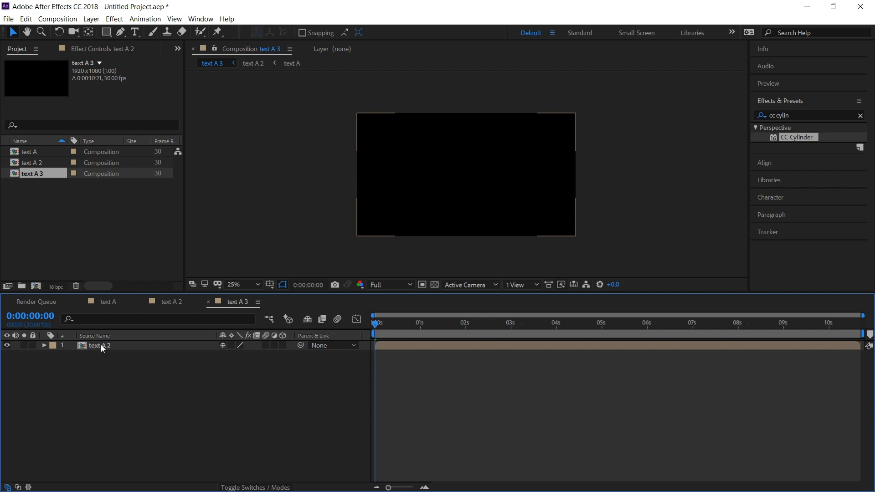
Duplicate the nested text A 2 layer five times
{"action": "left_click", "coordinate": [100, 344]}
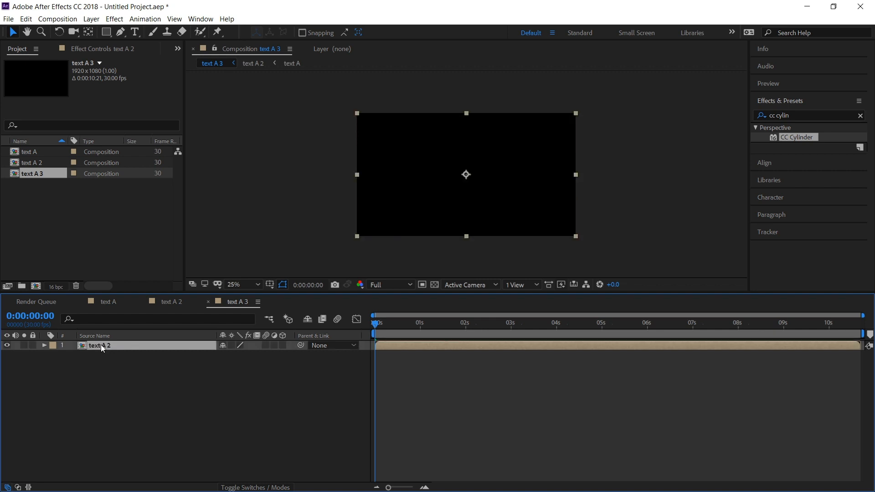
{"action": "key", "text": "ctrl+d"}
{"action": "key", "text": "ctrl+d"}
{"action": "key", "text": "ctrl+d"}
{"action": "key", "text": "ctrl+d"}
{"action": "key", "text": "ctrl+d"}
At 0:00:02:19, offset layers 2 through 6 together diagonally down and right from the first text A 2 layer
{"action": "left_click_drag", "start_coordinate": [384, 323], "coordinate": [495, 324]}
{"action": "left_click", "coordinate": [101, 355]}
{"action": "left_click", "coordinate": [109, 394], "text": "shift"}
{"action": "left_click_drag", "start_coordinate": [433, 177], "coordinate": [479, 203]}
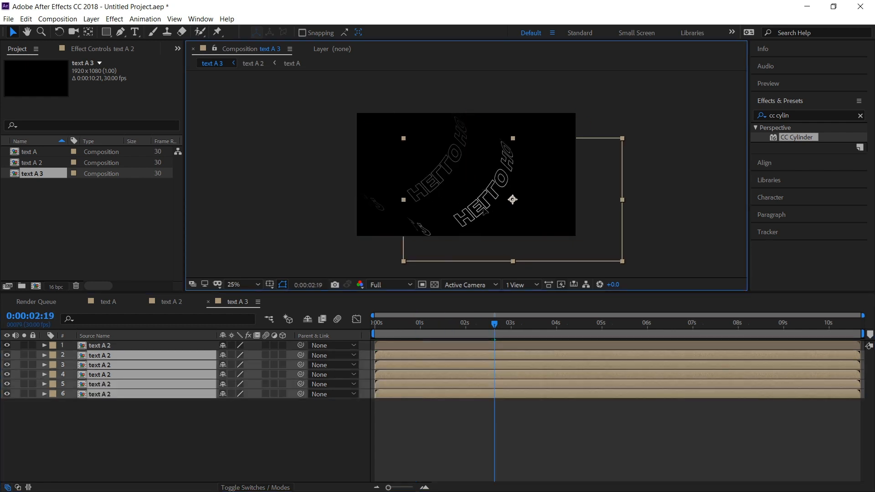
Move the first text A 2 layer toward the frame's upper left and set the current time to 0:00:03:23
{"action": "left_click", "coordinate": [455, 415]}
{"action": "scroll", "coordinate": [440, 188], "scroll_direction": "up", "scroll_amount": 2}
{"action": "left_click_drag", "start_coordinate": [387, 293], "coordinate": [388, 325]}
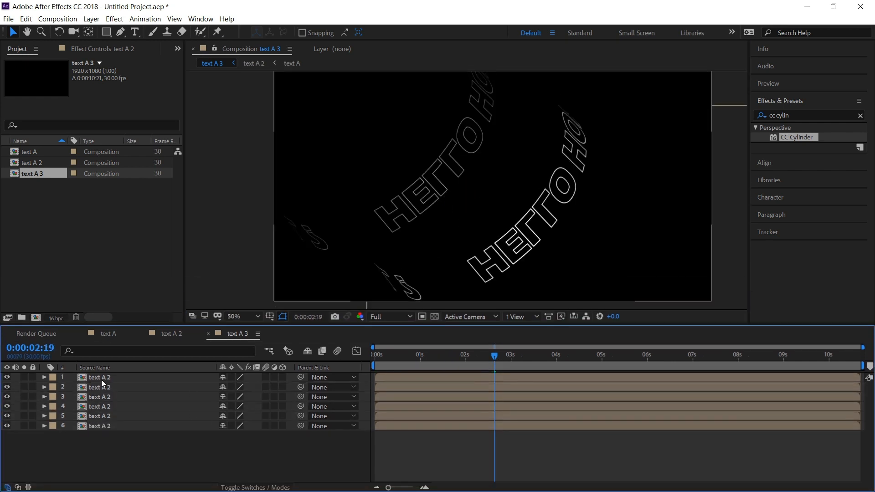
{"action": "left_click", "coordinate": [101, 379]}
{"action": "left_click_drag", "start_coordinate": [406, 204], "coordinate": [312, 162]}
{"action": "left_click", "coordinate": [546, 355]}
Place the second and third text A 2 layers diagonally below the first copy, with roughly even spacing
{"action": "left_click", "coordinate": [101, 387]}
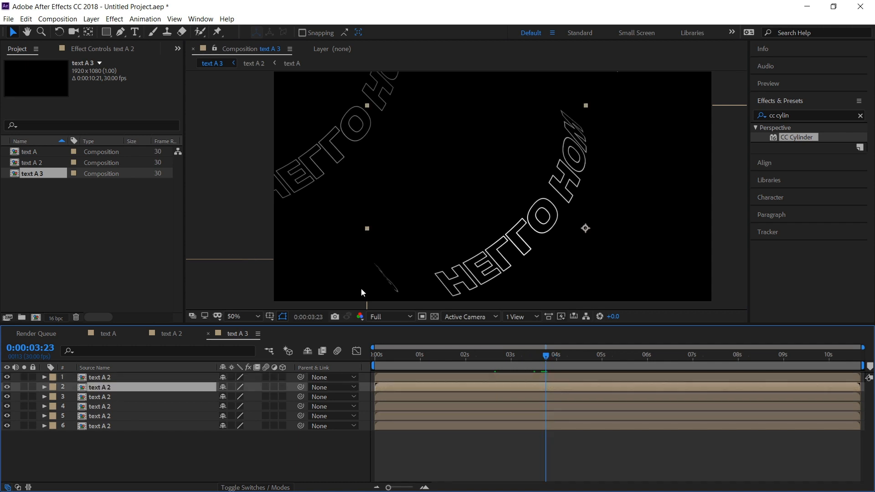
{"action": "left_click_drag", "start_coordinate": [529, 251], "coordinate": [373, 197]}
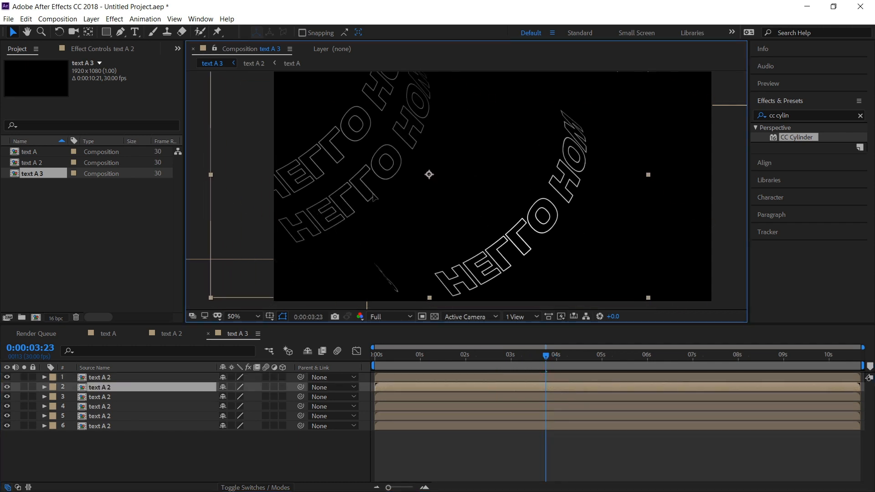
{"action": "left_click", "coordinate": [484, 261]}
{"action": "left_click_drag", "start_coordinate": [484, 260], "coordinate": [386, 222]}
Position text A 2 layers 4, 5 and 6 one after another to continue the evenly spaced diagonal stack
{"action": "left_click", "coordinate": [128, 407]}
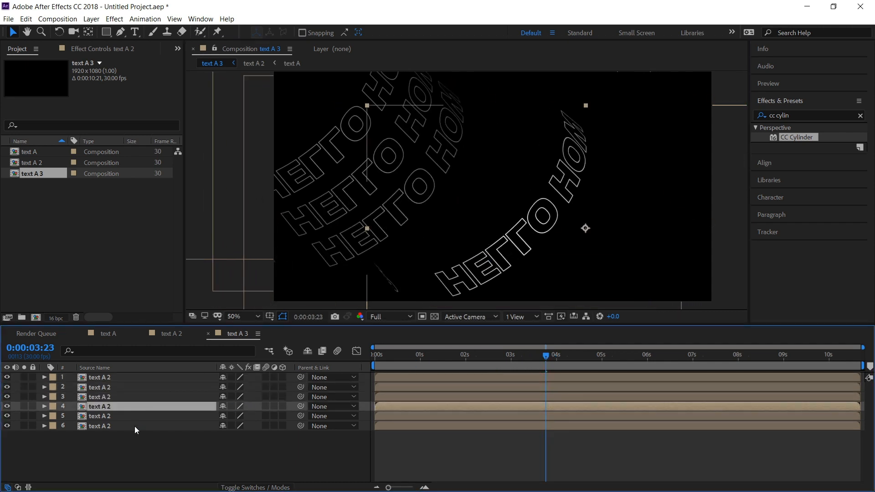
{"action": "left_click", "coordinate": [134, 426], "text": "shift"}
{"action": "left_click_drag", "start_coordinate": [519, 246], "coordinate": [575, 269]}
{"action": "left_click", "coordinate": [392, 451]}
{"action": "left_click", "coordinate": [411, 406]}
{"action": "left_click_drag", "start_coordinate": [611, 240], "coordinate": [460, 218]}
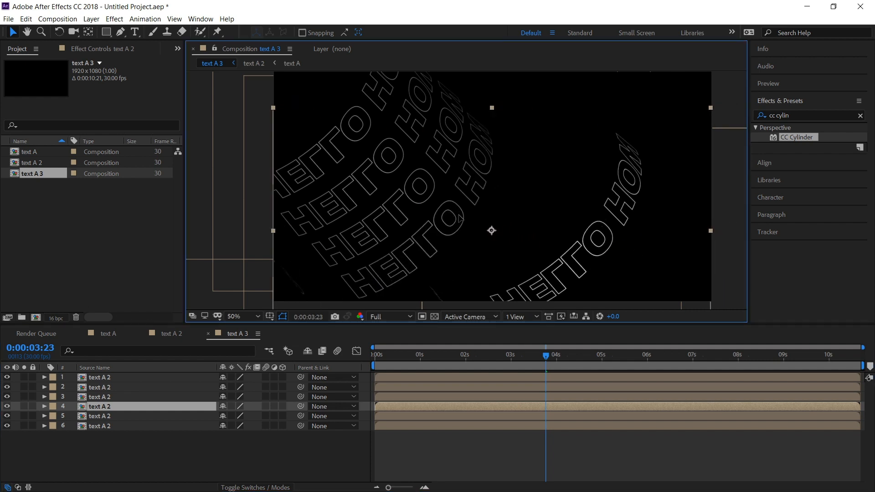
{"action": "left_click", "coordinate": [129, 416]}
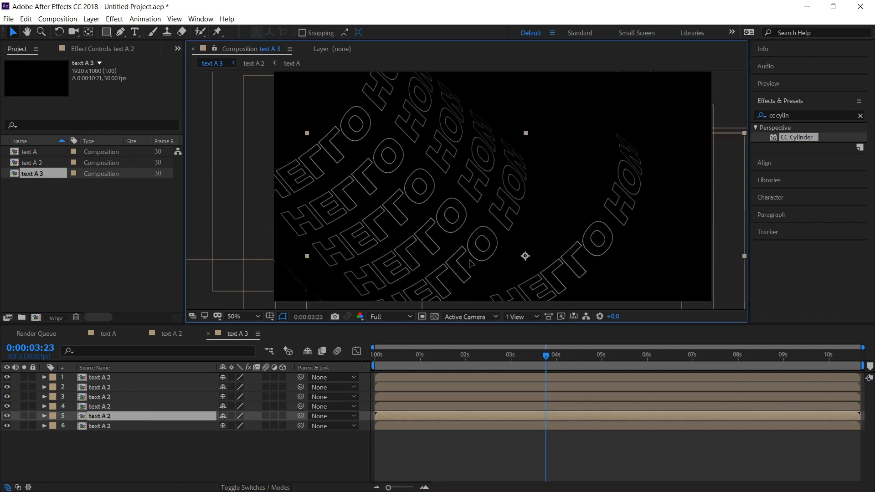
{"action": "left_click", "coordinate": [94, 425]}
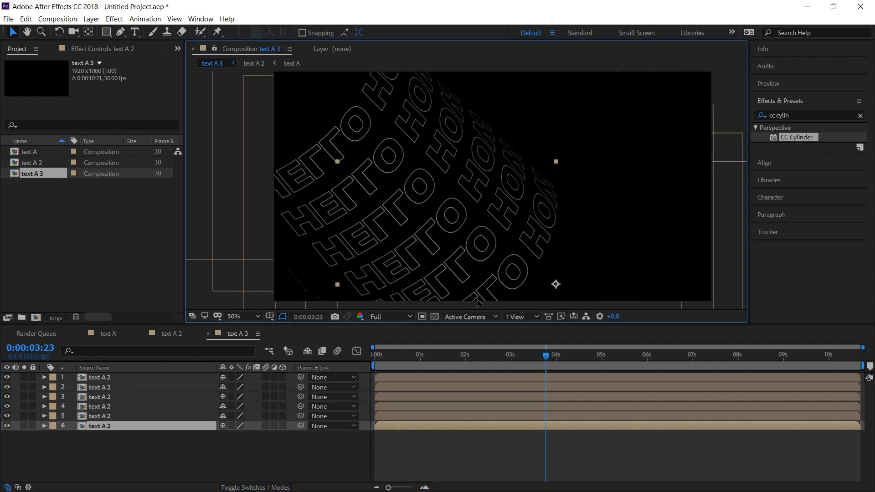
Move all six text A 2 layers together slightly right and up, keeping their spacing
{"action": "left_click", "coordinate": [130, 378], "text": "shift"}
{"action": "left_click_drag", "start_coordinate": [369, 242], "coordinate": [395, 225]}
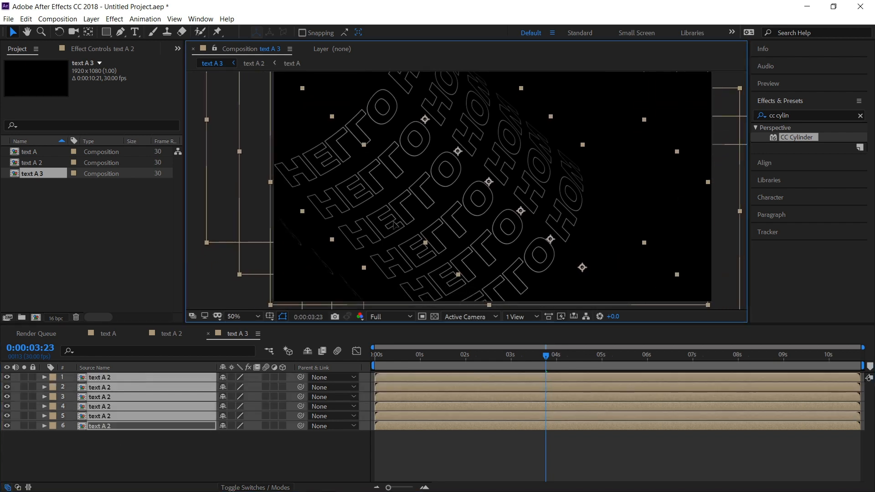
{"action": "left_click", "coordinate": [449, 454]}
Inspect the nested text A 2 composition, return to text A 3, and review the stacked text animation
{"action": "double_click", "coordinate": [122, 398]}
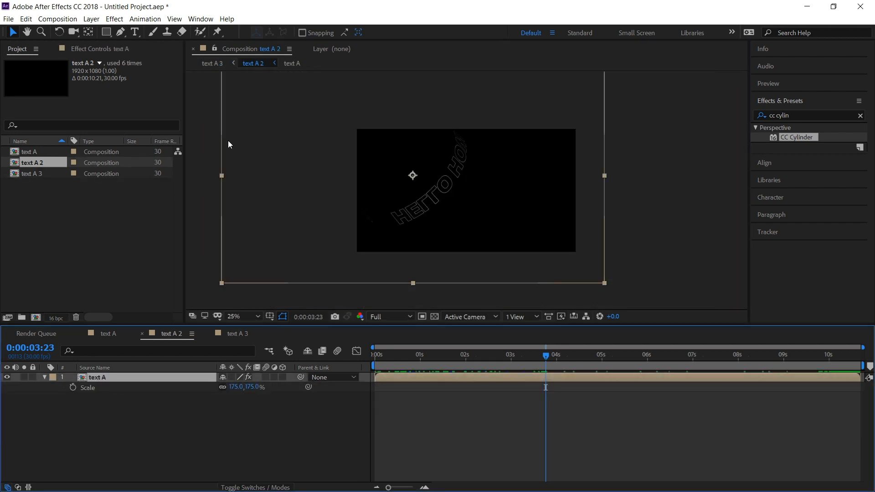
{"action": "left_click", "coordinate": [212, 63]}
{"action": "scroll", "coordinate": [440, 203], "scroll_direction": "up", "scroll_amount": 1}
{"action": "left_click", "coordinate": [460, 456]}
{"action": "left_click_drag", "start_coordinate": [393, 356], "coordinate": [479, 394]}
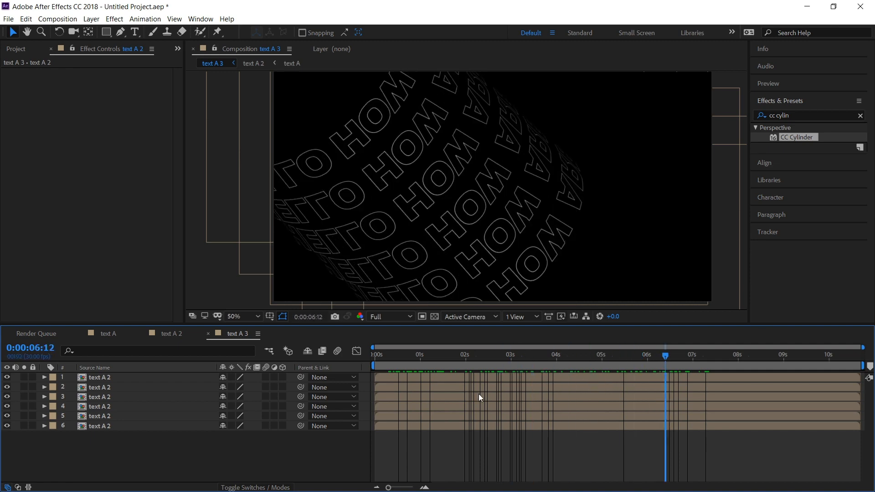
Shift all six text A 2 layers together further right and scrub the animation to 0:00:06:28
{"action": "left_click_drag", "start_coordinate": [462, 449], "coordinate": [419, 375]}
{"action": "left_click_drag", "start_coordinate": [332, 200], "coordinate": [366, 196]}
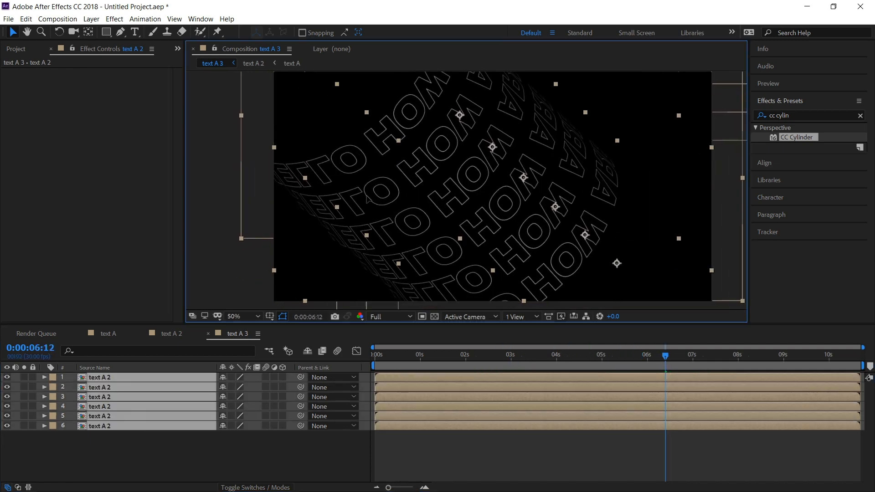
{"action": "left_click_drag", "start_coordinate": [425, 357], "coordinate": [690, 357]}
{"action": "left_click", "coordinate": [610, 453]}
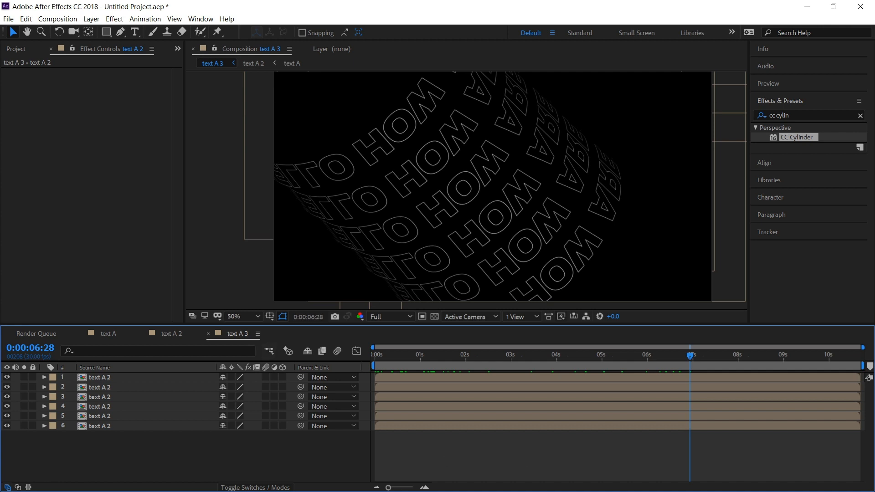
Duplicate the original text A composition in the project and open the copy
{"action": "left_click", "coordinate": [19, 49]}
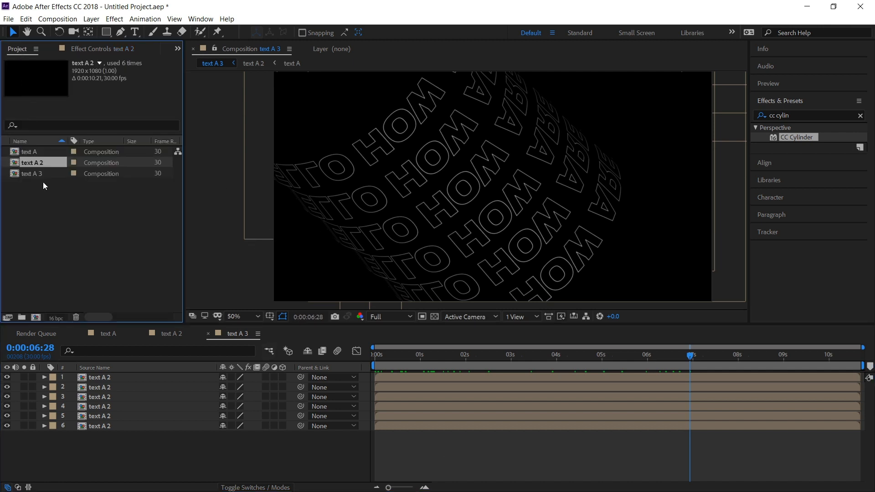
{"action": "left_click", "coordinate": [30, 153]}
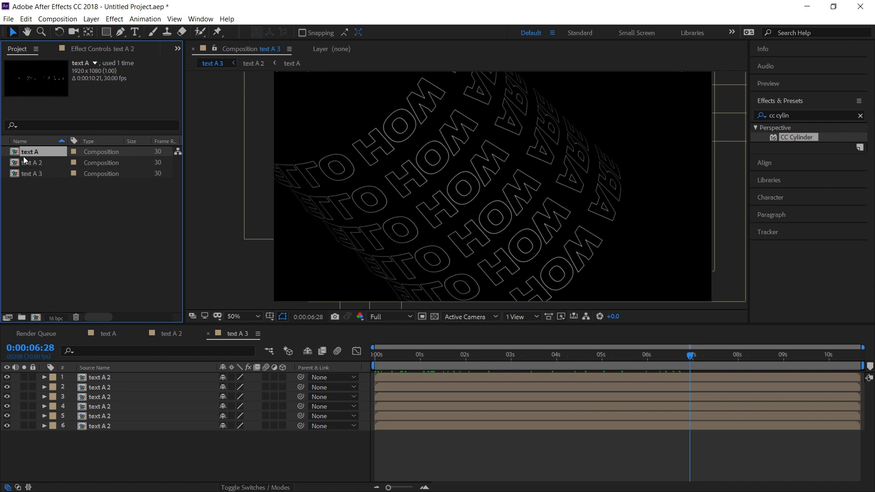
{"action": "left_click", "coordinate": [26, 19]}
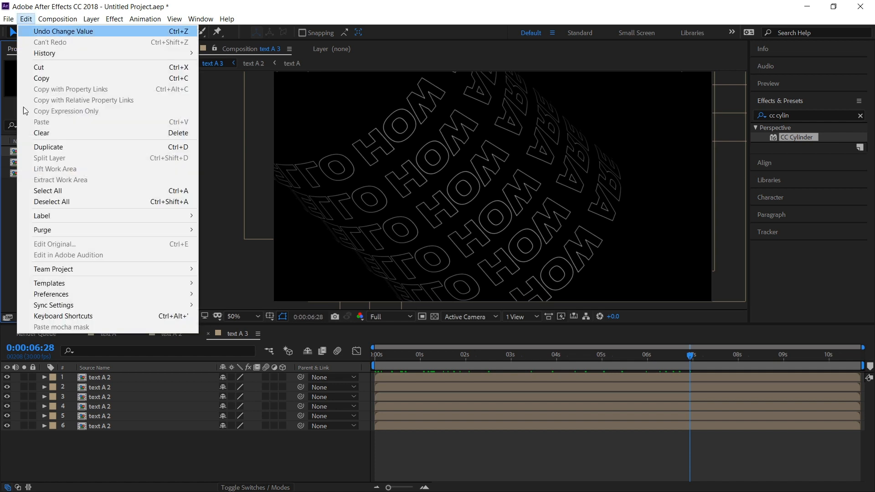
{"action": "left_click", "coordinate": [45, 149]}
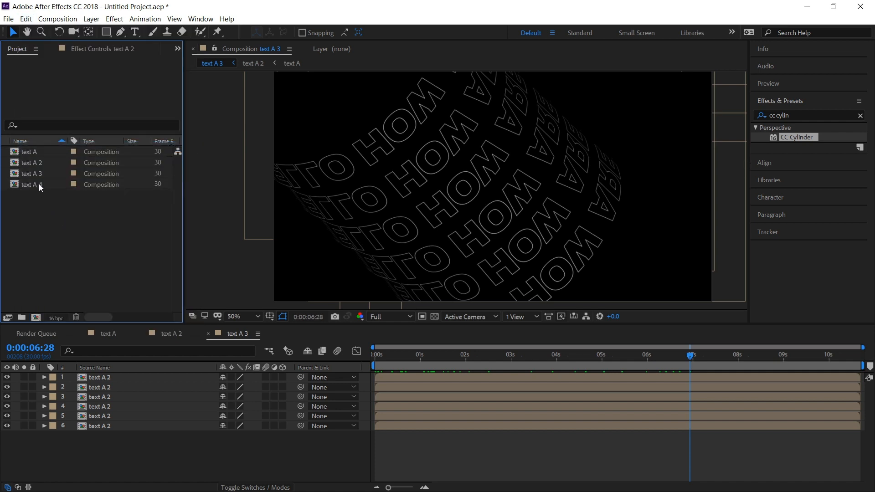
{"action": "double_click", "coordinate": [39, 184]}
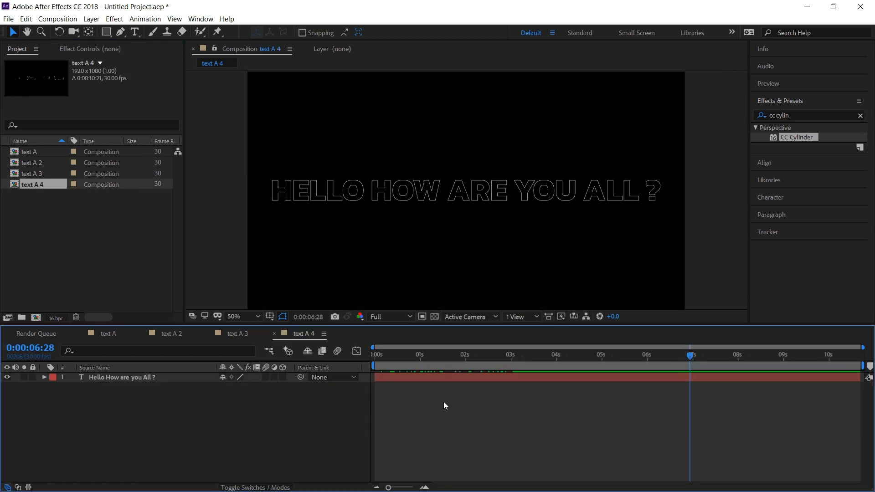
Rename the duplicated composition as Text B
{"action": "key", "text": "ctrl+k"}
{"action": "type", "text": "Text"}
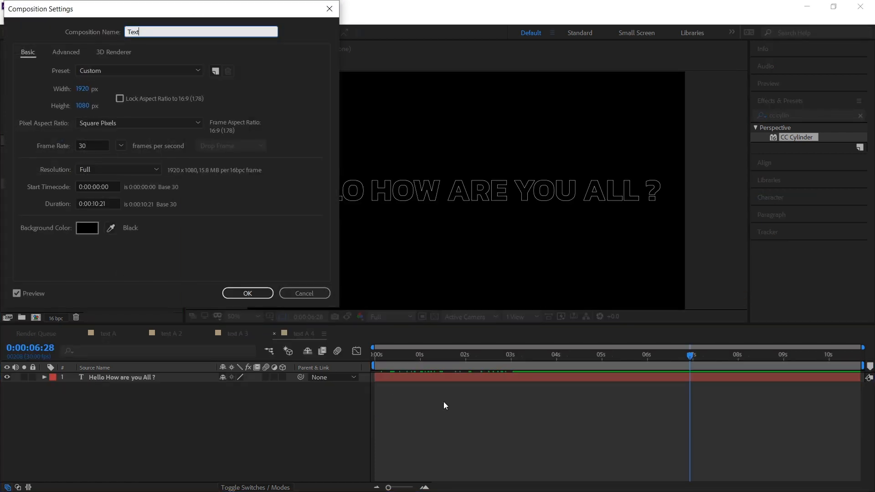
{"action": "type", "text": " B"}
{"action": "key", "text": "Return"}
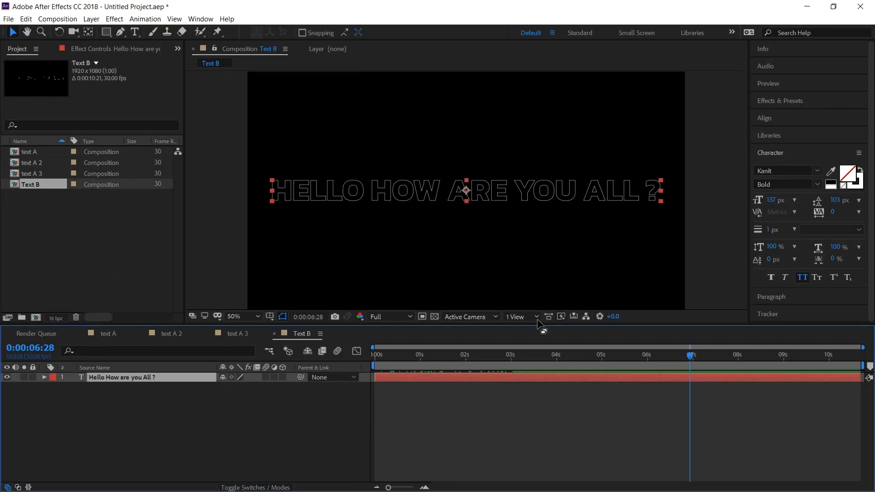
Swap the text's outline for a solid white fill and change its wording to "Welcome Everyone"
{"action": "left_click", "coordinate": [860, 171]}
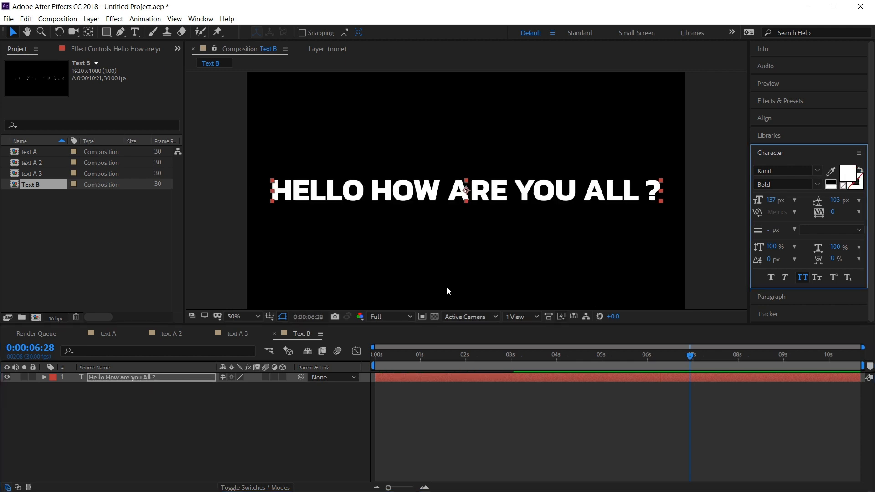
{"action": "double_click", "coordinate": [148, 377]}
{"action": "type", "text": "Welcome"}
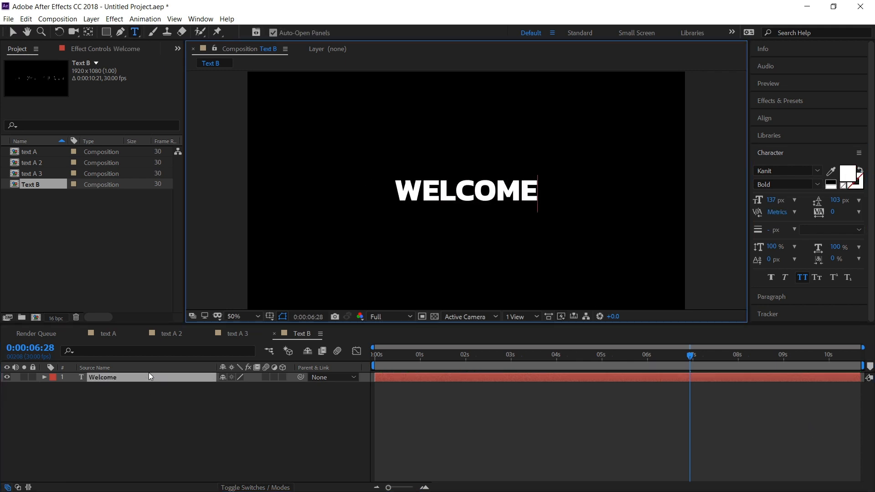
{"action": "type", "text": " Everyone"}
Set the Welcome Everyone text's font size to 117 px and scrub its animation to 0:00:03:26
{"action": "double_click", "coordinate": [149, 374]}
{"action": "left_click_drag", "start_coordinate": [771, 200], "coordinate": [762, 200]}
{"action": "left_click", "coordinate": [114, 377]}
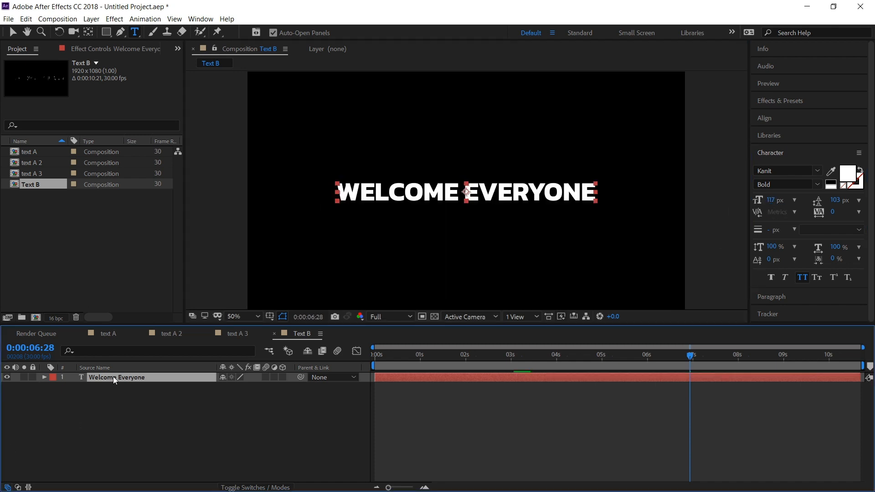
{"action": "left_click", "coordinate": [105, 401]}
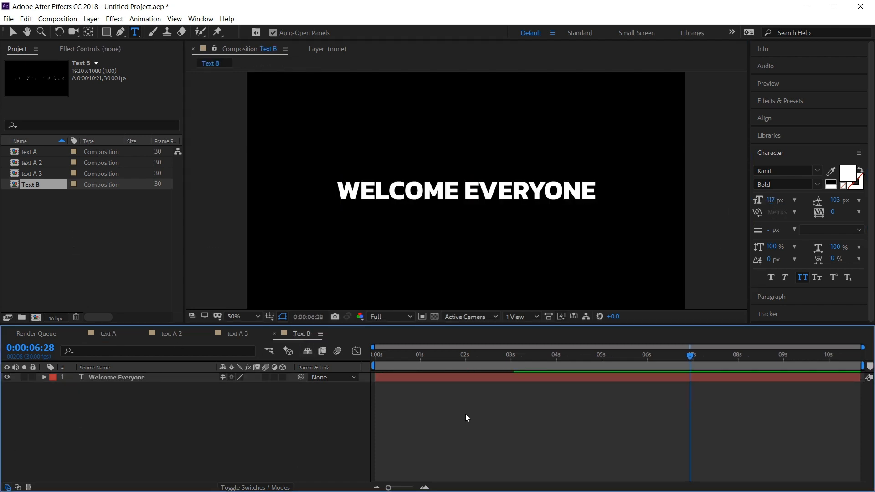
{"action": "left_click_drag", "start_coordinate": [496, 355], "coordinate": [551, 356]}
Create a new composition from Text B, nesting it as a layer, and preview it to 0:00:01:23
{"action": "left_click", "coordinate": [53, 228]}
{"action": "left_click", "coordinate": [34, 188]}
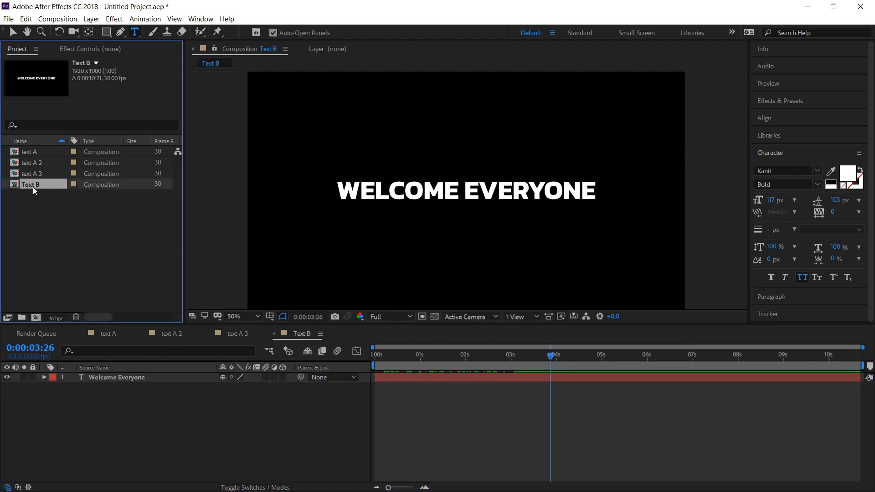
{"action": "left_click_drag", "start_coordinate": [33, 188], "coordinate": [36, 317]}
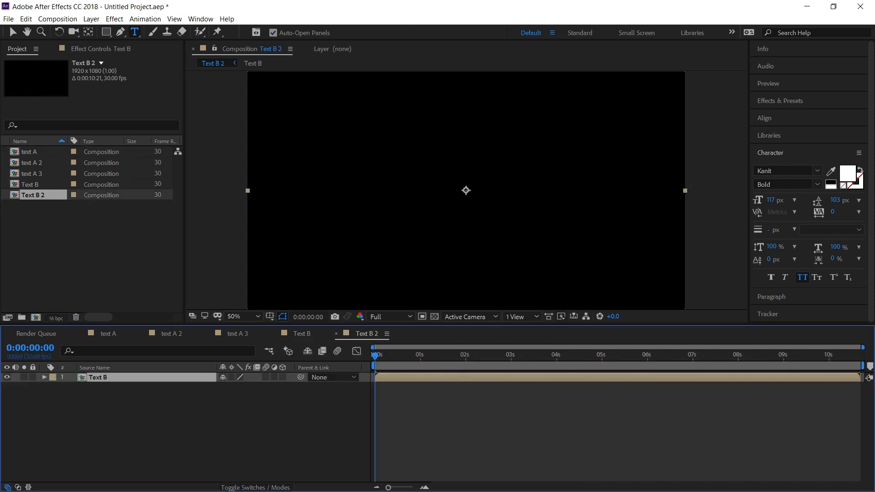
{"action": "key", "text": "space"}
{"action": "left_click", "coordinate": [143, 387]}
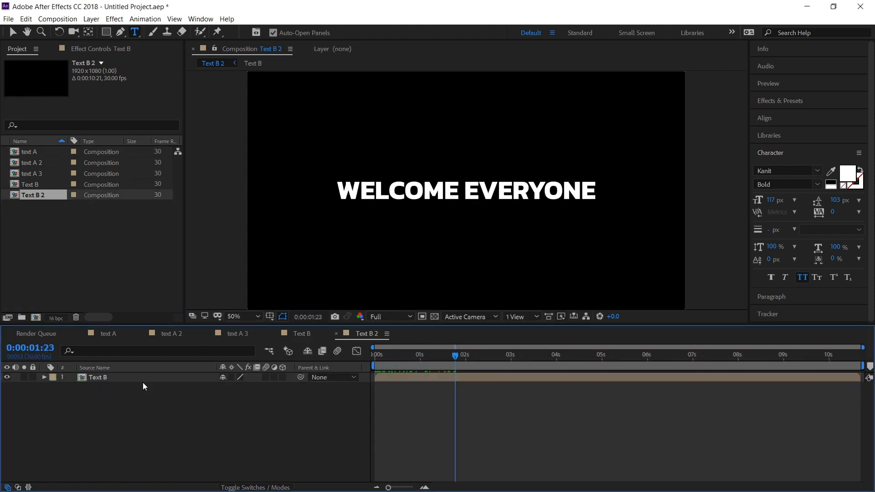
Find the Drop Shadow effect and apply it to the nested Text B layer
{"action": "left_click", "coordinate": [186, 378]}
{"action": "left_click", "coordinate": [796, 103]}
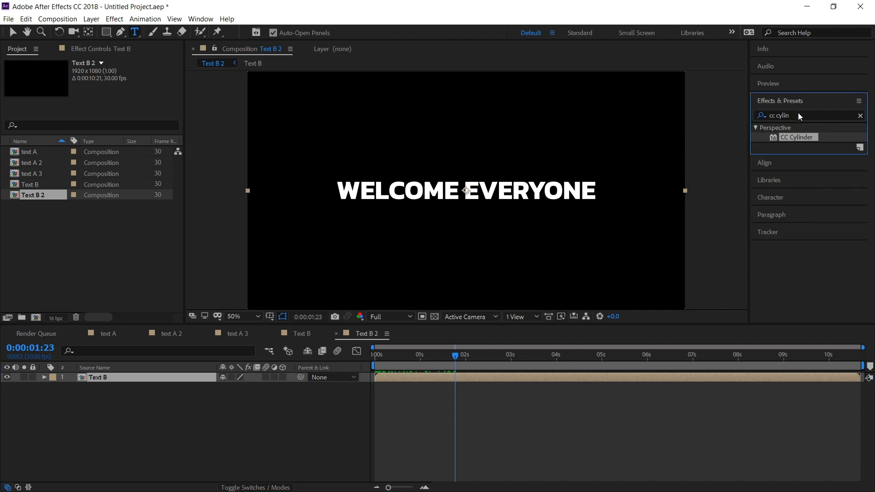
{"action": "double_click", "coordinate": [798, 114]}
{"action": "type", "text": "drop sh"}
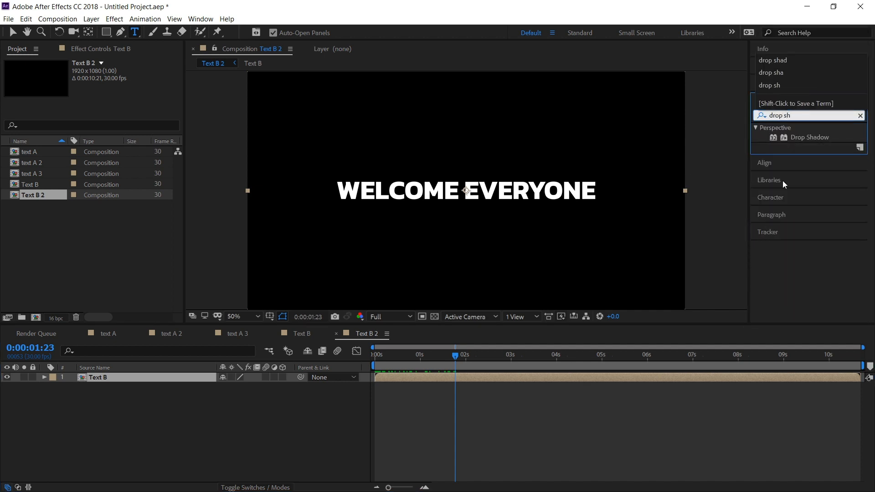
{"action": "left_click_drag", "start_coordinate": [809, 138], "coordinate": [129, 379]}
{"action": "key", "text": "v"}
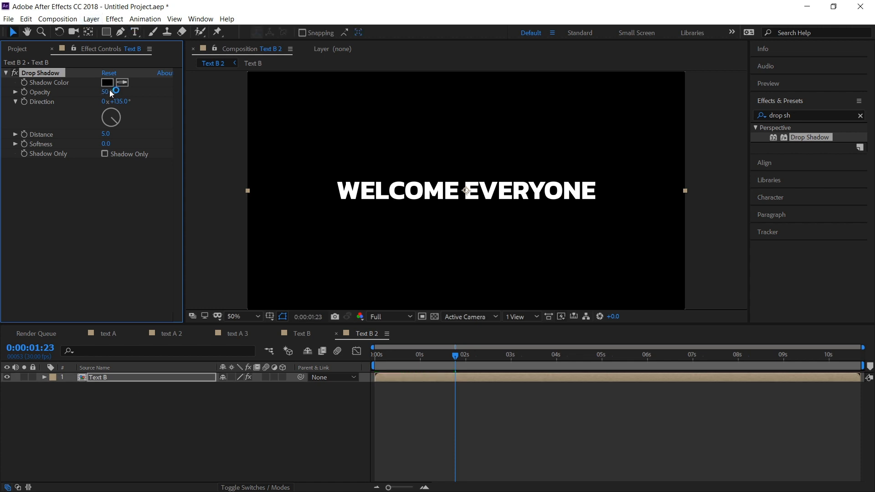
Set the drop shadow's color to dark blue, 001B6C
{"action": "left_click", "coordinate": [107, 84]}
{"action": "left_click", "coordinate": [198, 202]}
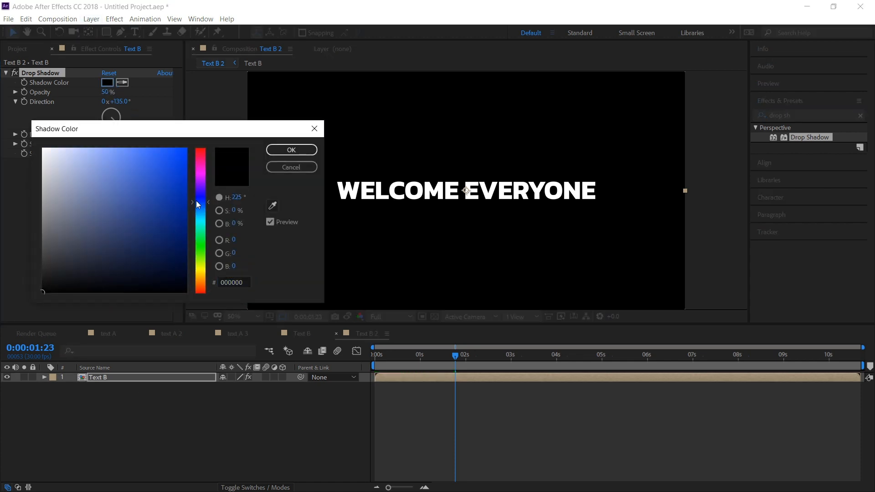
{"action": "left_click", "coordinate": [186, 184]}
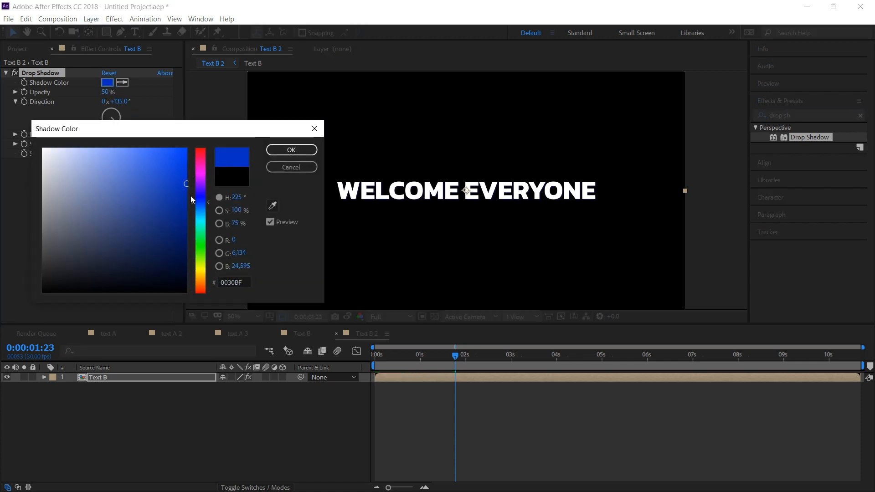
{"action": "left_click_drag", "start_coordinate": [191, 214], "coordinate": [194, 232]}
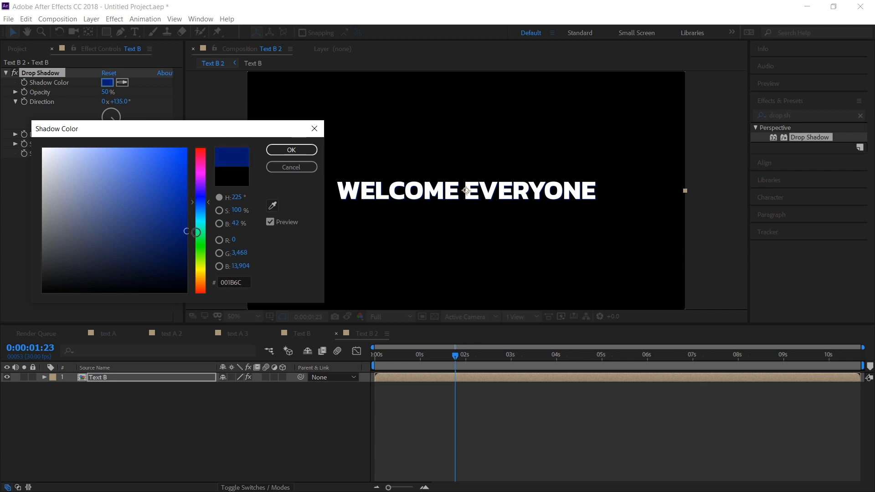
{"action": "left_click", "coordinate": [296, 152]}
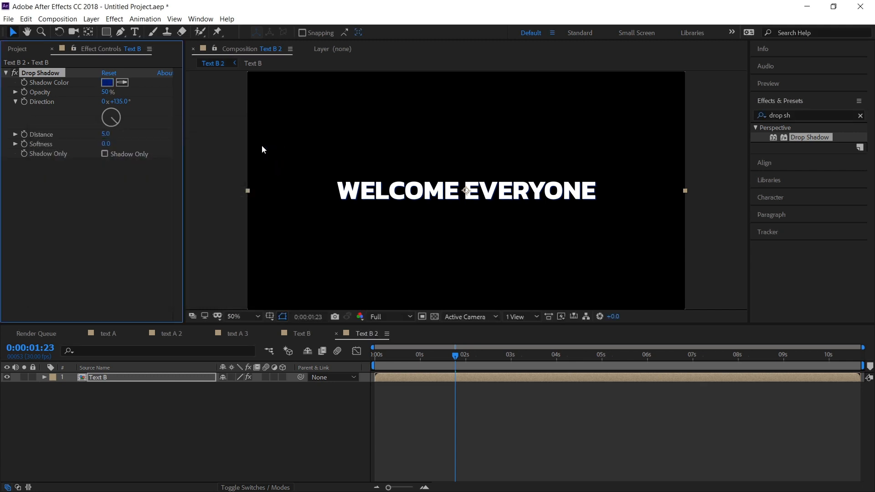
Set the drop shadow's softness to 220 and reselect the Text B layer
{"action": "left_click", "coordinate": [106, 144]}
{"action": "key", "text": "Return"}
{"action": "left_click", "coordinate": [326, 399]}
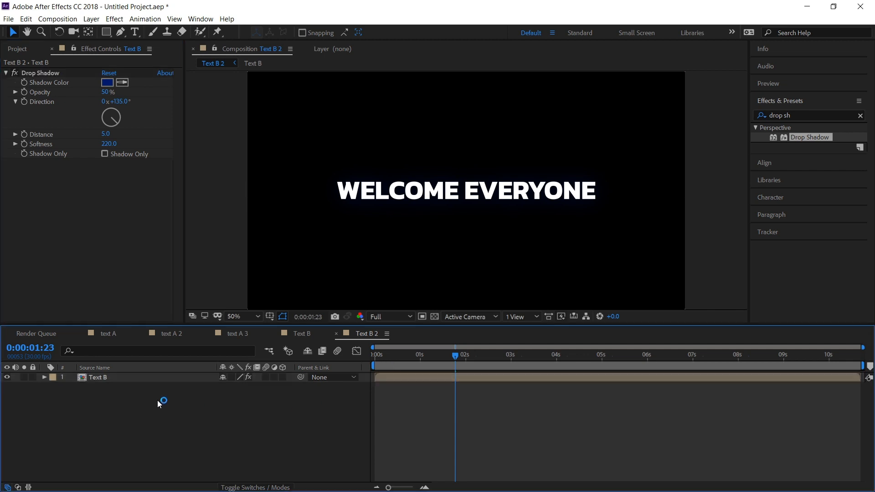
{"action": "left_click", "coordinate": [124, 378]}
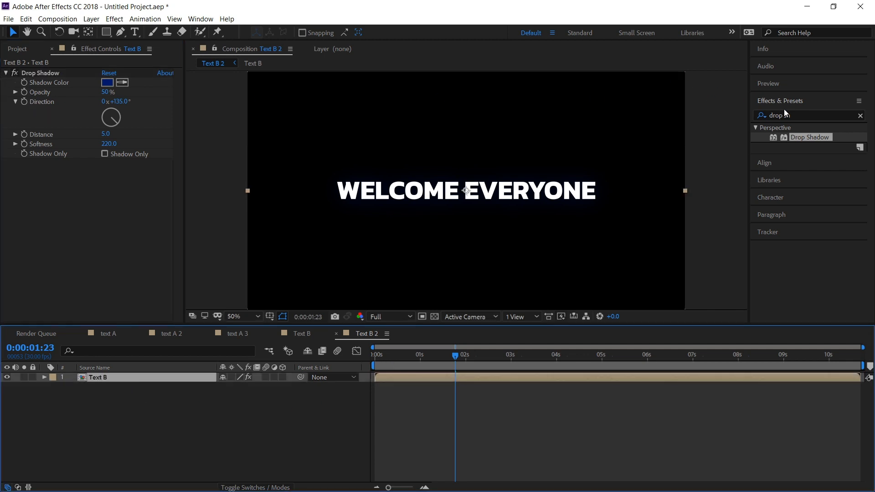
Apply the CC Cylinder effect to the Text B layer and set its Rotation X to 28°
{"action": "left_click", "coordinate": [795, 114]}
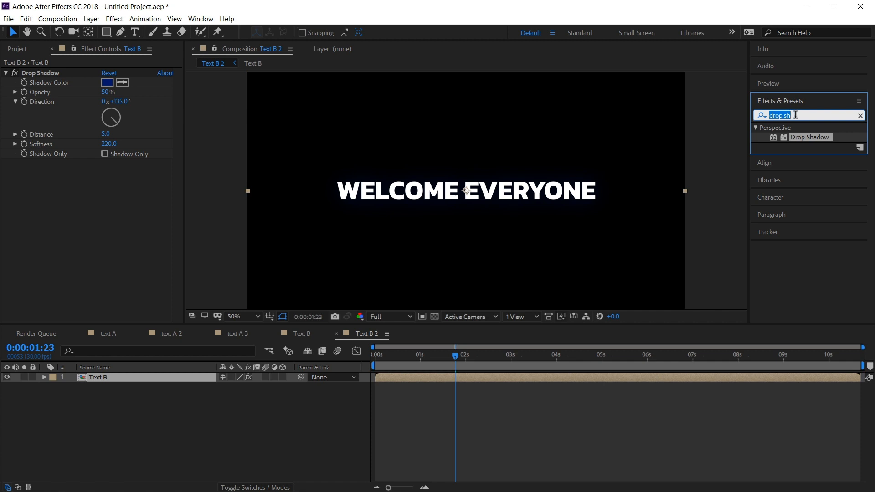
{"action": "type", "text": "cc cyl"}
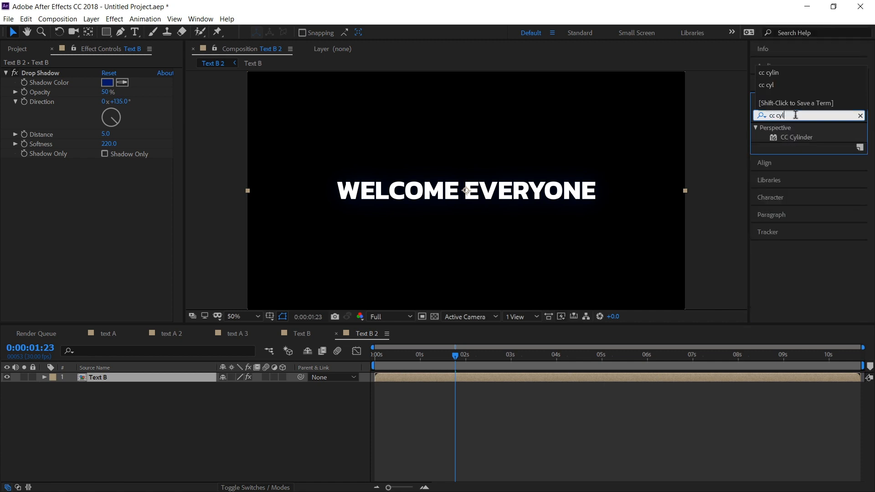
{"action": "left_click_drag", "start_coordinate": [806, 135], "coordinate": [107, 378]}
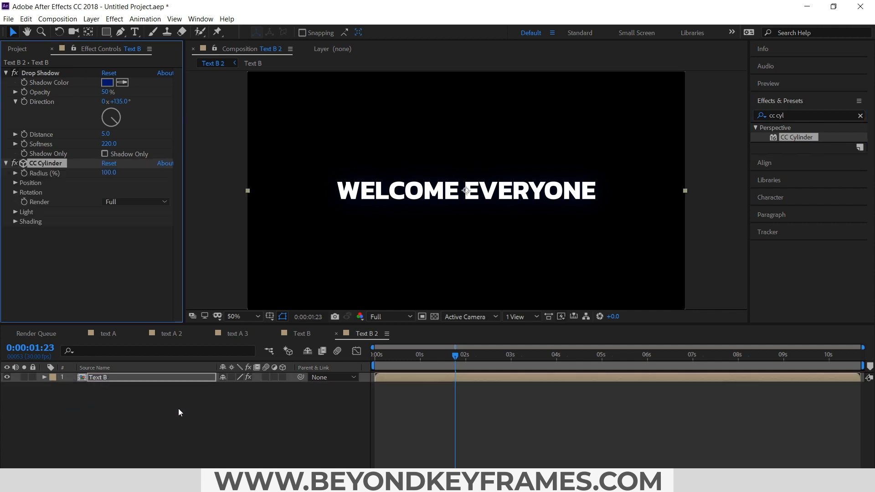
{"action": "left_click", "coordinate": [15, 192]}
{"action": "left_click", "coordinate": [117, 202]}
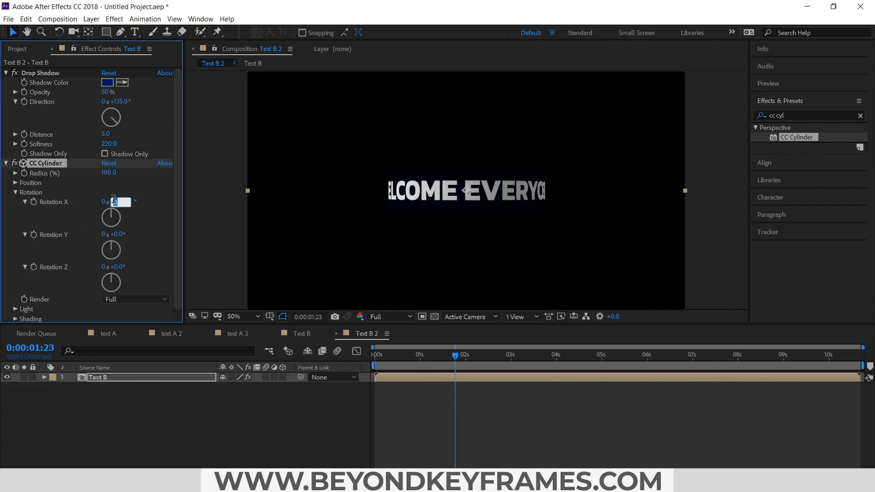
{"action": "key", "text": "Return"}
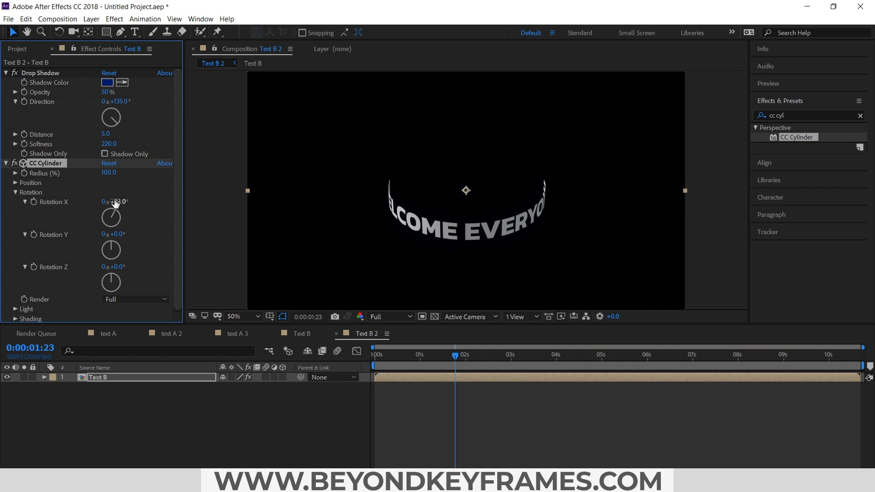
Keyframe the cylinder's Rotation Y from 0° at the composition start to -2x-18° at 0:00:10:01
{"action": "left_click", "coordinate": [363, 369]}
{"action": "key", "text": "Home"}
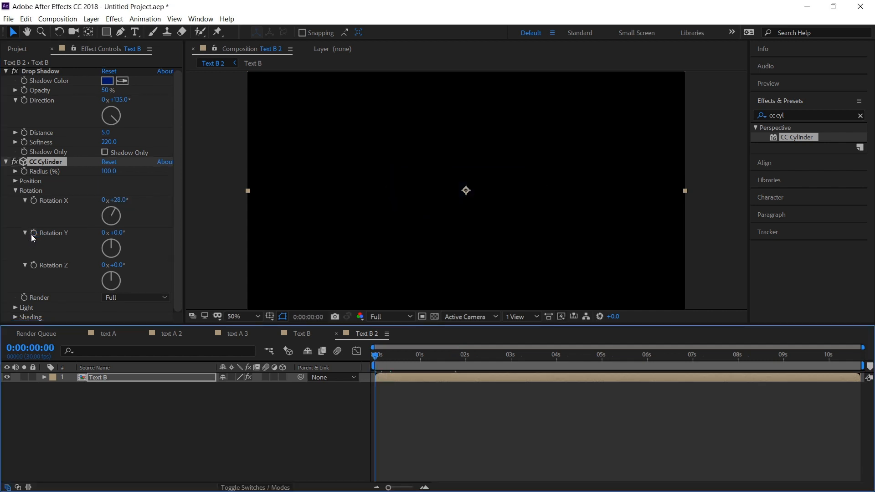
{"action": "left_click", "coordinate": [32, 234]}
{"action": "left_click_drag", "start_coordinate": [372, 357], "coordinate": [827, 375]}
{"action": "left_click_drag", "start_coordinate": [113, 234], "coordinate": [42, 235]}
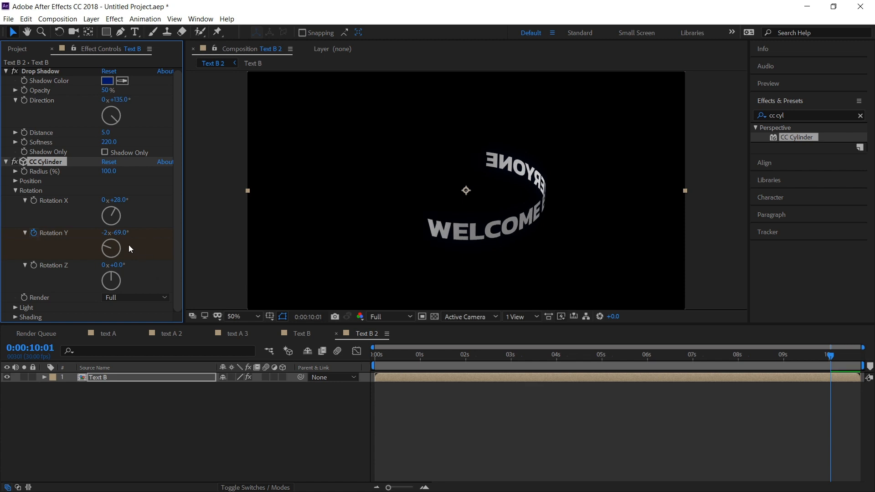
{"action": "left_click_drag", "start_coordinate": [121, 236], "coordinate": [149, 233]}
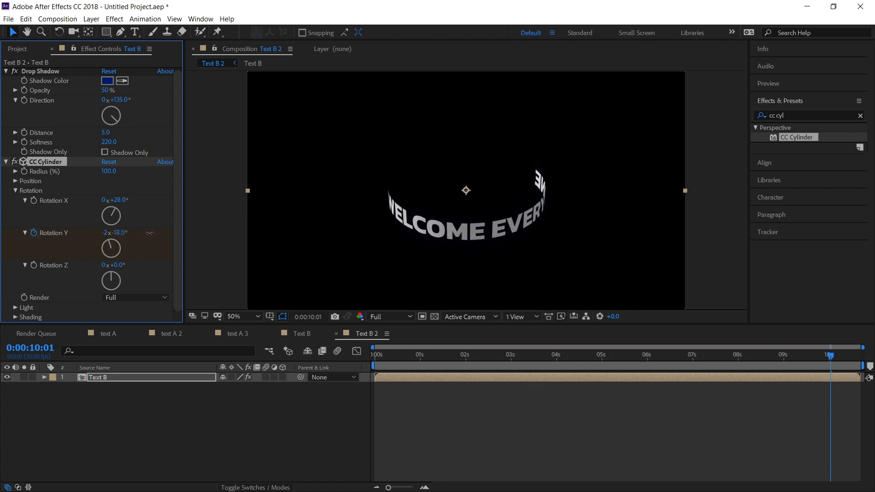
Set the CC Cylinder render mode to Inside and preview the rotation up to 0:00:06:24
{"action": "left_click", "coordinate": [142, 299]}
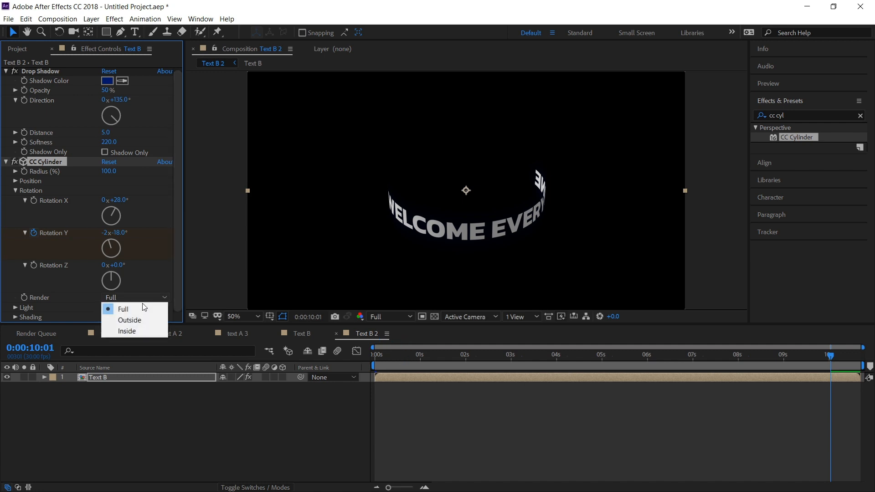
{"action": "left_click", "coordinate": [138, 330]}
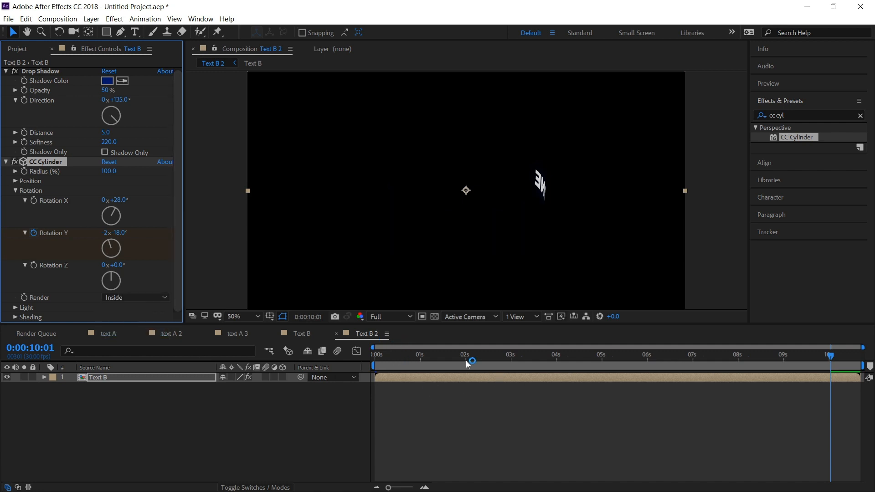
{"action": "left_click_drag", "start_coordinate": [458, 358], "coordinate": [684, 384]}
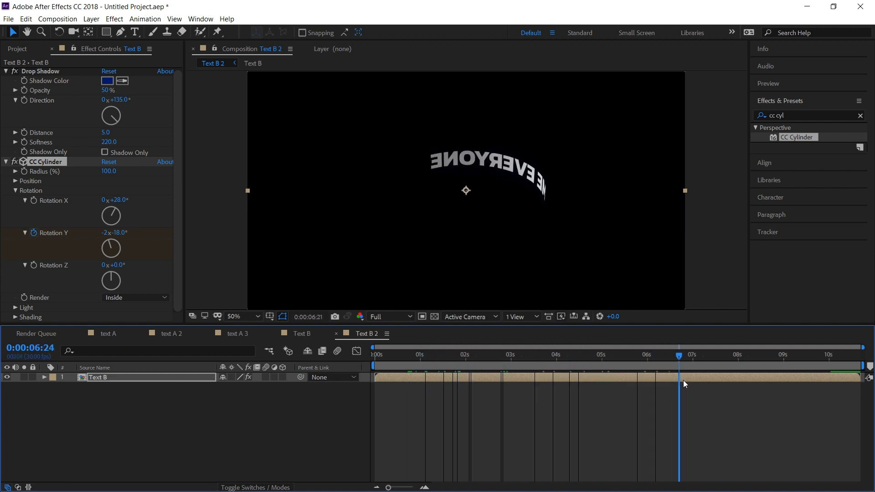
Scale the Text B layer to 218% and preview the rotation up to 0:00:05:14
{"action": "key", "text": "s"}
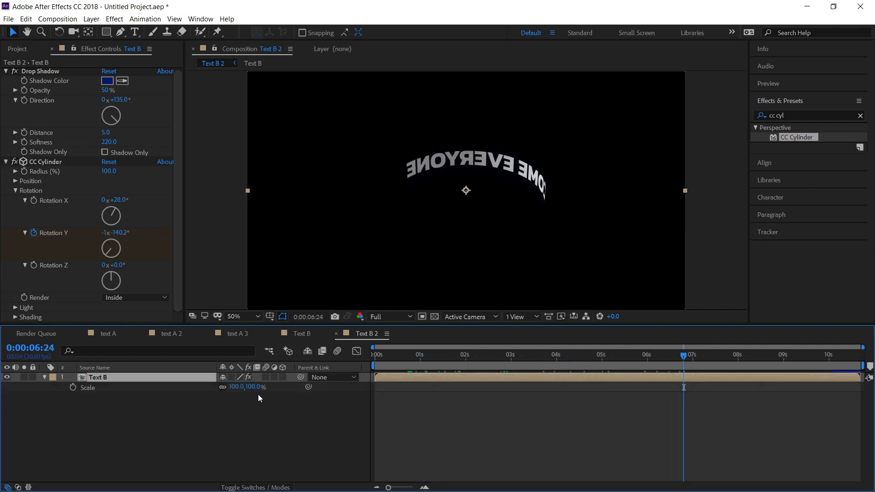
{"action": "left_click_drag", "start_coordinate": [248, 387], "coordinate": [326, 386]}
{"action": "left_click_drag", "start_coordinate": [575, 360], "coordinate": [690, 369]}
{"action": "left_click_drag", "start_coordinate": [245, 387], "coordinate": [239, 389]}
{"action": "left_click_drag", "start_coordinate": [395, 362], "coordinate": [623, 365]}
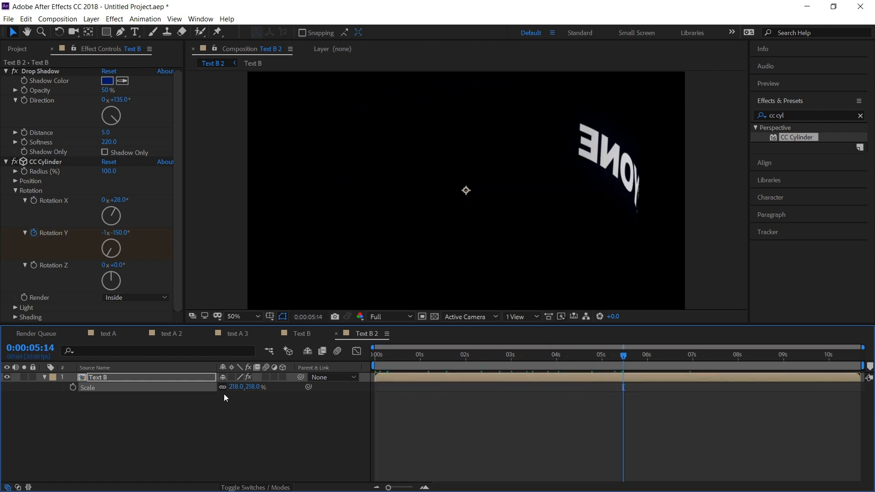
Duplicate the Text B layer and scale the copy to 144%
{"action": "left_click", "coordinate": [138, 379]}
{"action": "key", "text": "ctrl+d"}
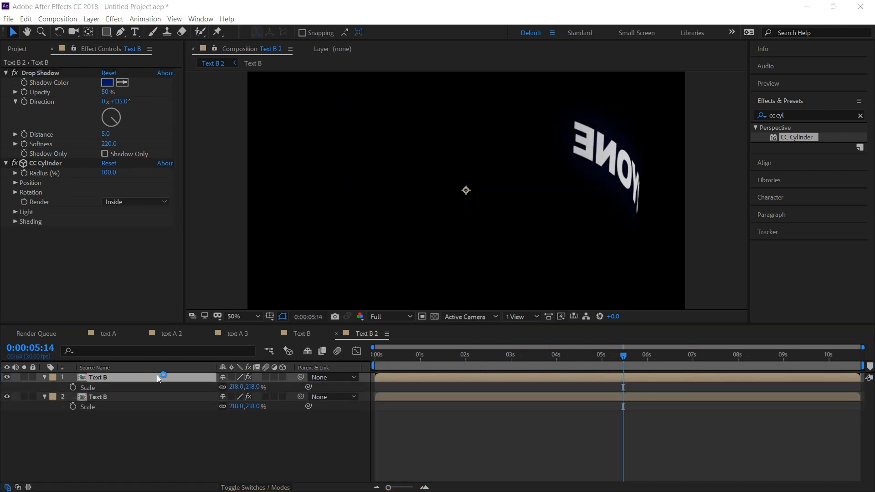
{"action": "left_click_drag", "start_coordinate": [252, 393], "coordinate": [211, 391]}
Duplicate the 144% Text B layer and scale the new top copy to 84%
{"action": "left_click", "coordinate": [122, 378]}
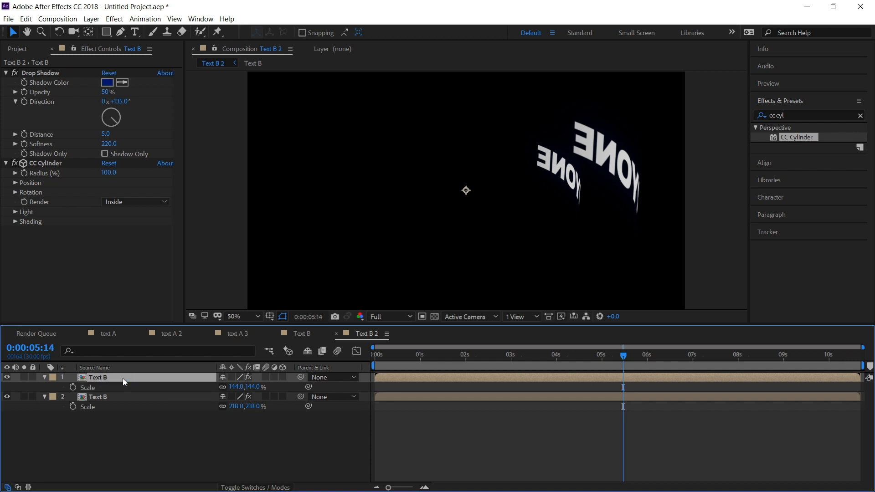
{"action": "key", "text": "ctrl+d"}
{"action": "key", "text": "s"}
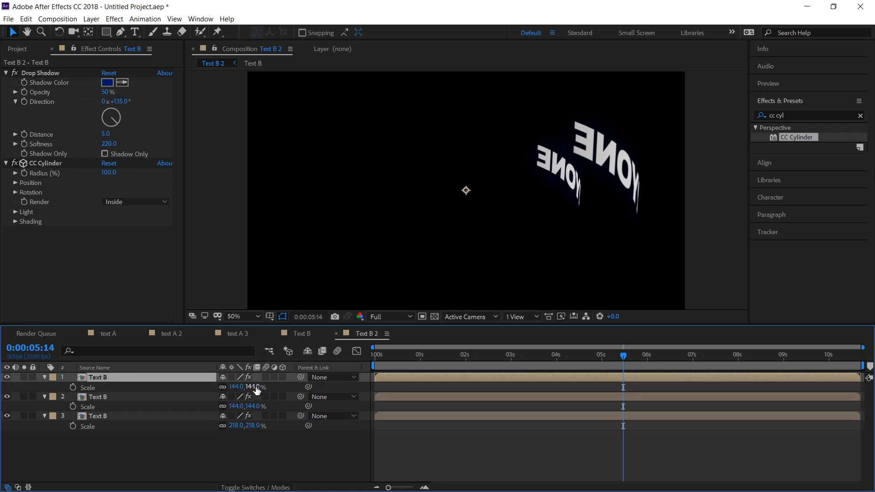
{"action": "left_click_drag", "start_coordinate": [254, 387], "coordinate": [221, 386]}
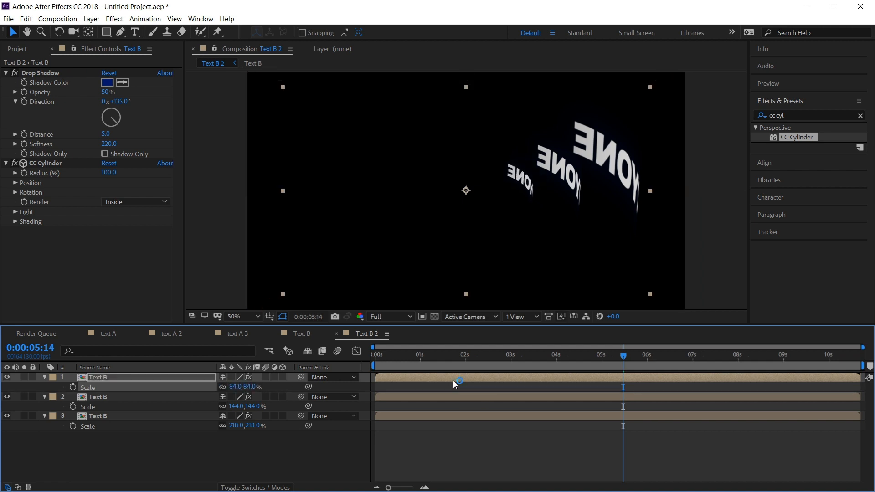
At 0:00:02:17, space the three text rings apart by setting the layer scales to 230%, 129% and 72%, from bottom layer to top
{"action": "left_click", "coordinate": [386, 360]}
{"action": "left_click_drag", "start_coordinate": [389, 364], "coordinate": [491, 365]}
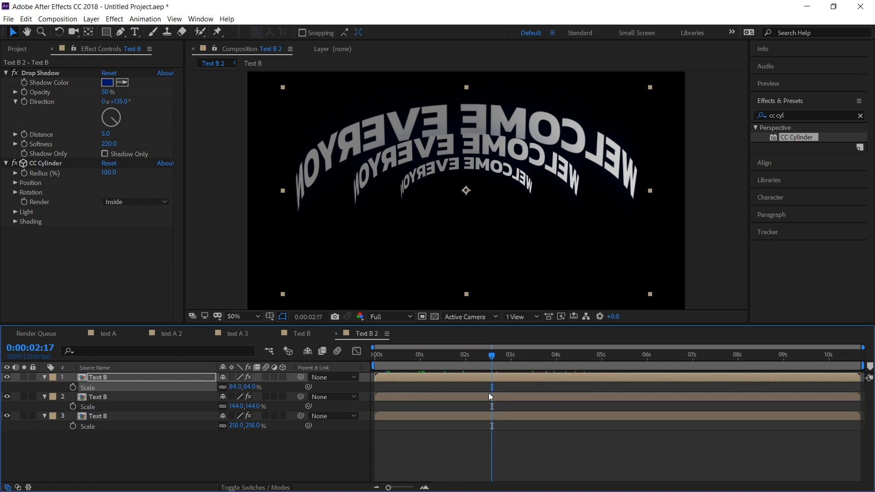
{"action": "left_click_drag", "start_coordinate": [261, 432], "coordinate": [230, 386]}
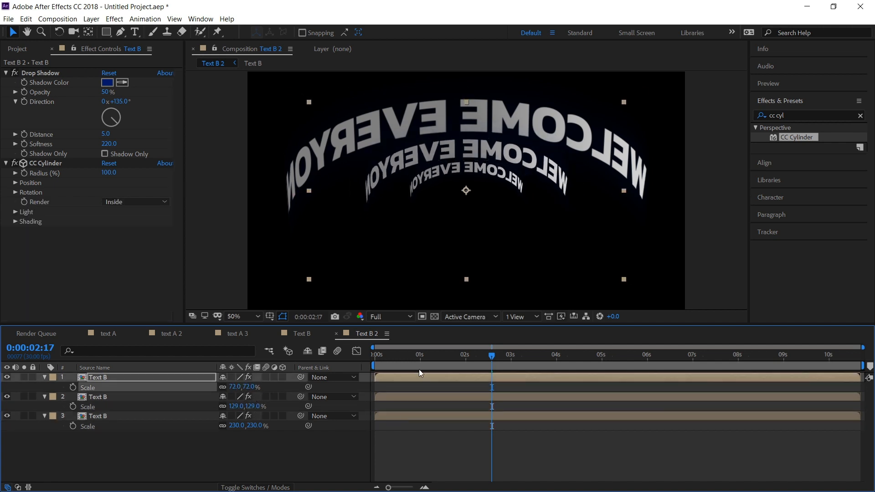
At 0:00:10:01, reduce the ending Rotation Y keyframes of the middle and top layers so each smaller ring turns more slowly, and preview
{"action": "left_click_drag", "start_coordinate": [392, 364], "coordinate": [374, 368]}
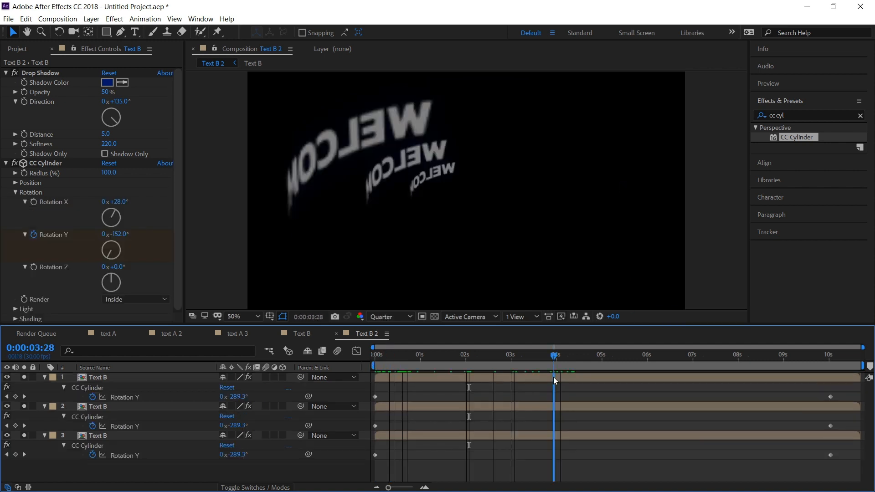
{"action": "left_click_drag", "start_coordinate": [554, 377], "coordinate": [822, 420]}
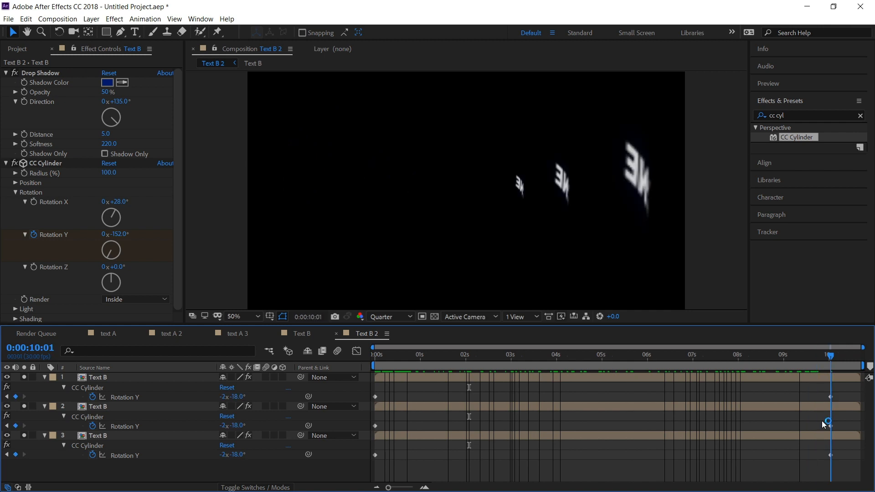
{"action": "left_click", "coordinate": [494, 409]}
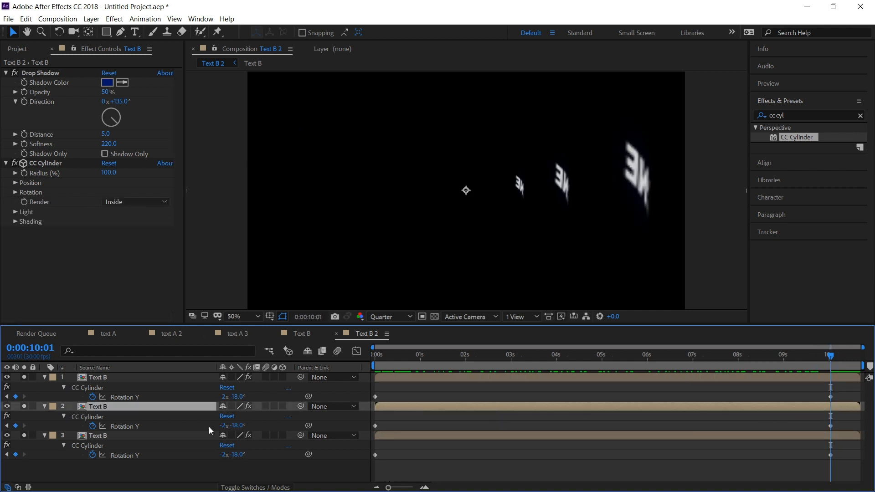
{"action": "left_click_drag", "start_coordinate": [243, 429], "coordinate": [393, 430]}
{"action": "left_click_drag", "start_coordinate": [240, 401], "coordinate": [493, 402]}
{"action": "left_click_drag", "start_coordinate": [420, 355], "coordinate": [404, 430]}
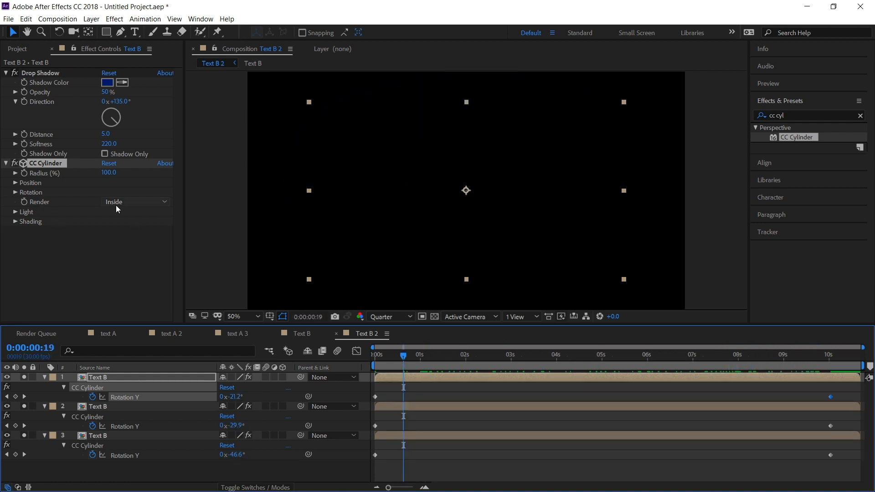
Deselect everything and collapse the properties of all three Text B layers in the timeline
{"action": "left_click", "coordinate": [481, 421]}
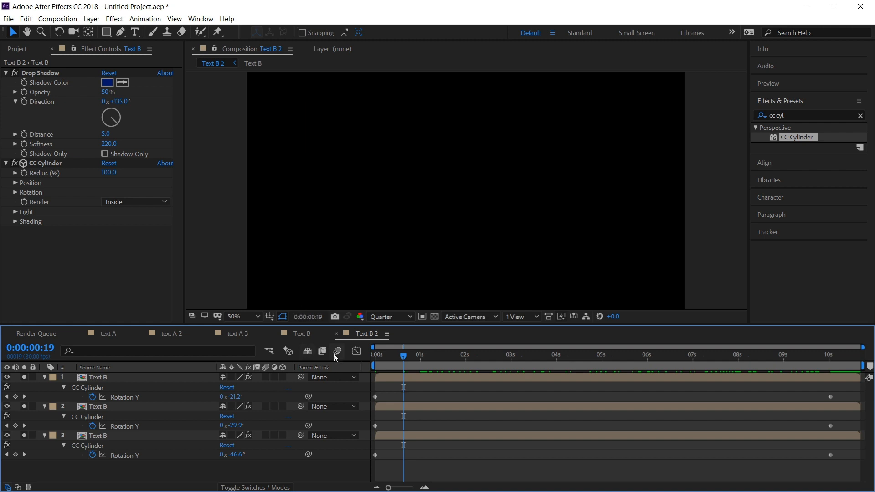
{"action": "left_click", "coordinate": [45, 376]}
{"action": "left_click", "coordinate": [45, 387]}
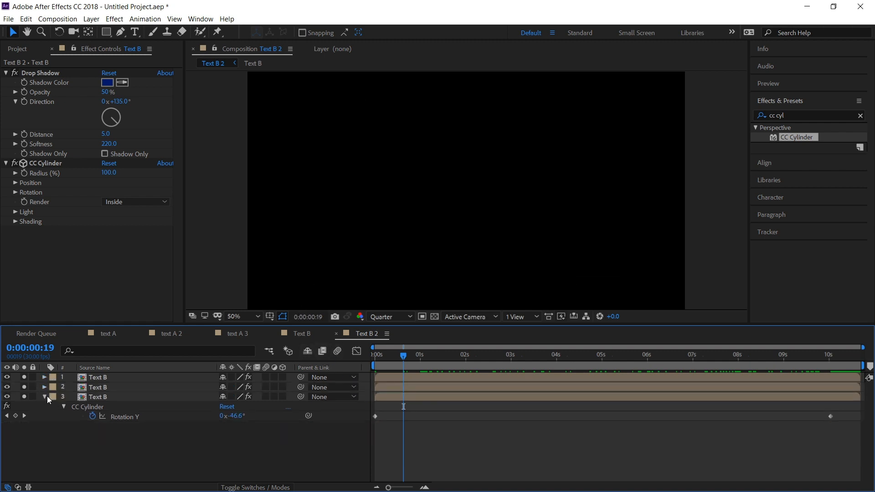
{"action": "left_click", "coordinate": [45, 396]}
Duplicate the bottom Text B layer and set the copy's CC Cylinder render mode to Outside
{"action": "left_click", "coordinate": [108, 400]}
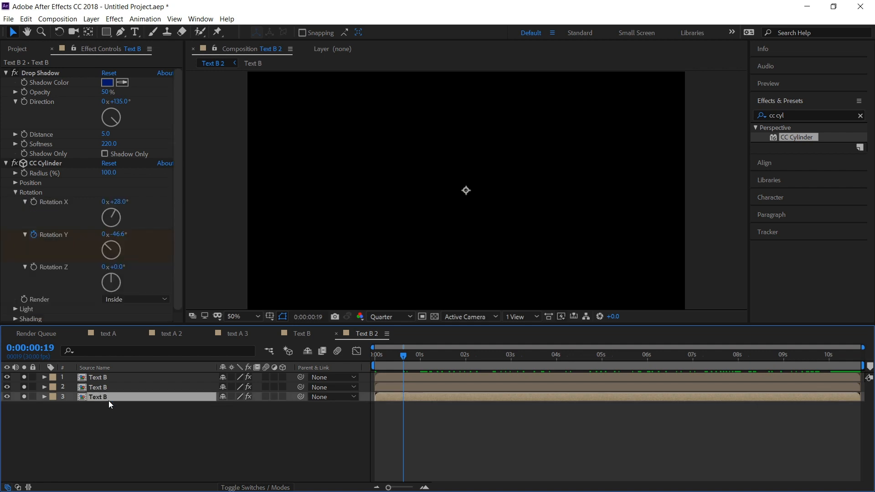
{"action": "key", "text": "ctrl+d"}
{"action": "left_click", "coordinate": [135, 206]}
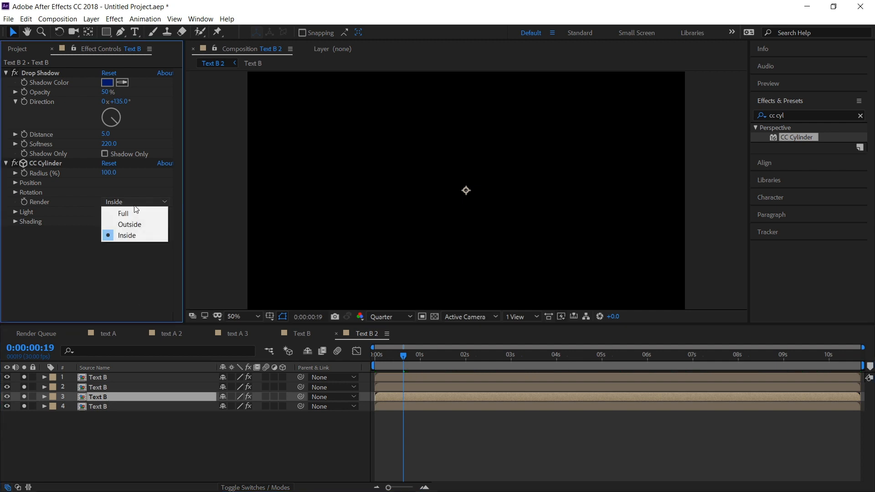
{"action": "left_click", "coordinate": [130, 224]}
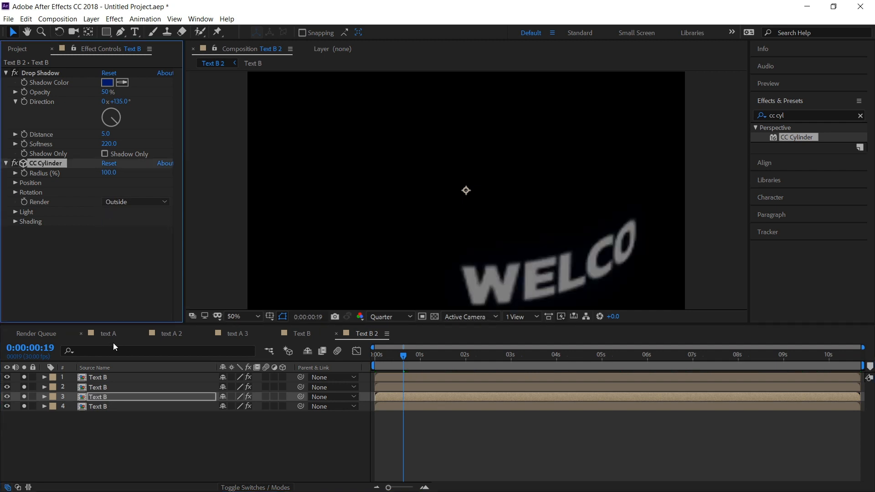
Duplicate the middle-sized Text B layer, second in the stack, and set the copy's CC Cylinder render mode to Outside
{"action": "left_click", "coordinate": [103, 385]}
{"action": "key", "text": "ctrl+d"}
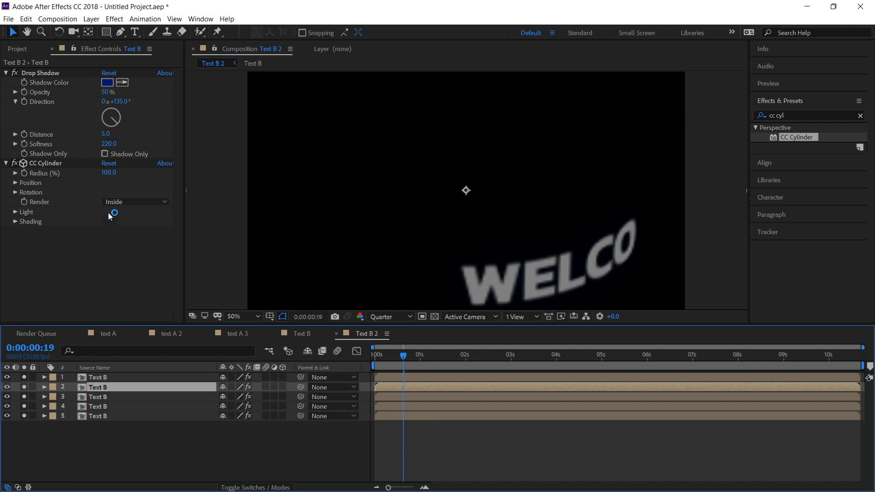
{"action": "left_click", "coordinate": [114, 201]}
{"action": "left_click", "coordinate": [125, 226]}
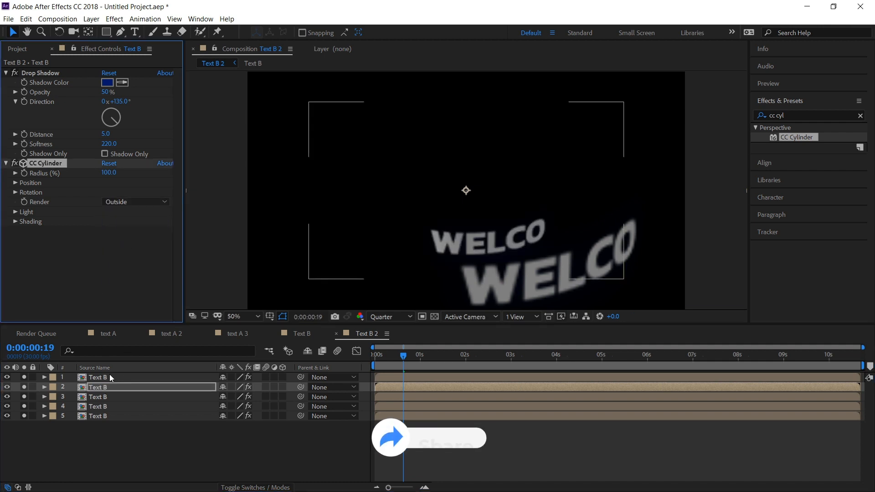
Duplicate the smallest Text B layer at the top of the stack and set the copy's CC Cylinder render mode to Outside
{"action": "left_click", "coordinate": [109, 377]}
{"action": "key", "text": "ctrl+d"}
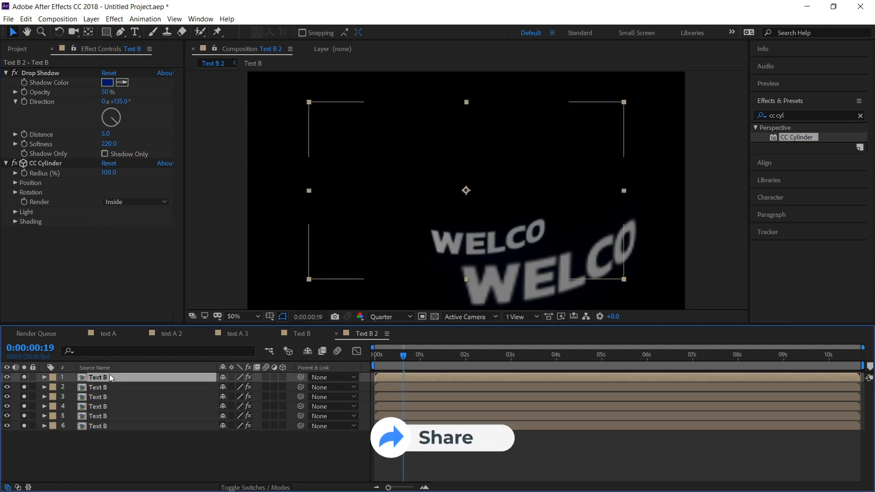
{"action": "left_click", "coordinate": [126, 203]}
{"action": "left_click", "coordinate": [125, 224]}
Give the largest ring's layer pair, layers 5 and 6, a teal label color
{"action": "left_click", "coordinate": [103, 425]}
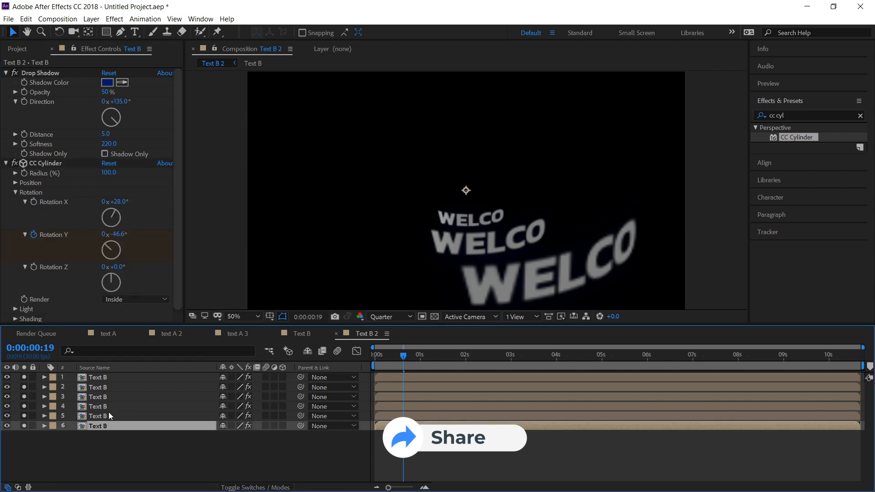
{"action": "left_click", "coordinate": [109, 415], "text": "shift"}
{"action": "left_click", "coordinate": [53, 415]}
{"action": "left_click", "coordinate": [60, 415]}
Give the middle ring's layer pair, layers 3 and 4, a brown label color
{"action": "left_click", "coordinate": [94, 403]}
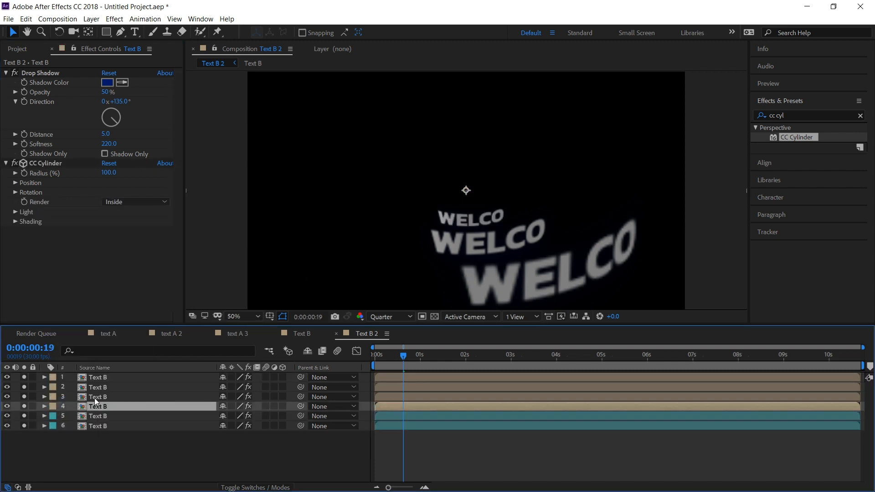
{"action": "left_click", "coordinate": [95, 397], "text": "shift"}
{"action": "left_click", "coordinate": [52, 406]}
{"action": "left_click", "coordinate": [91, 365]}
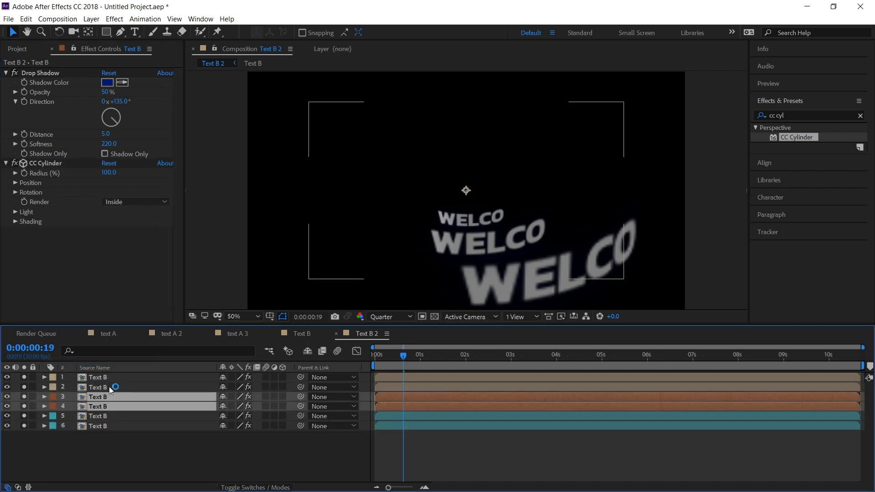
Give the smallest ring's layer pair, layers 1 and 2, a purple label color
{"action": "left_click", "coordinate": [108, 387]}
{"action": "left_click", "coordinate": [97, 378], "text": "shift"}
{"action": "left_click", "coordinate": [52, 387]}
{"action": "left_click", "coordinate": [87, 319]}
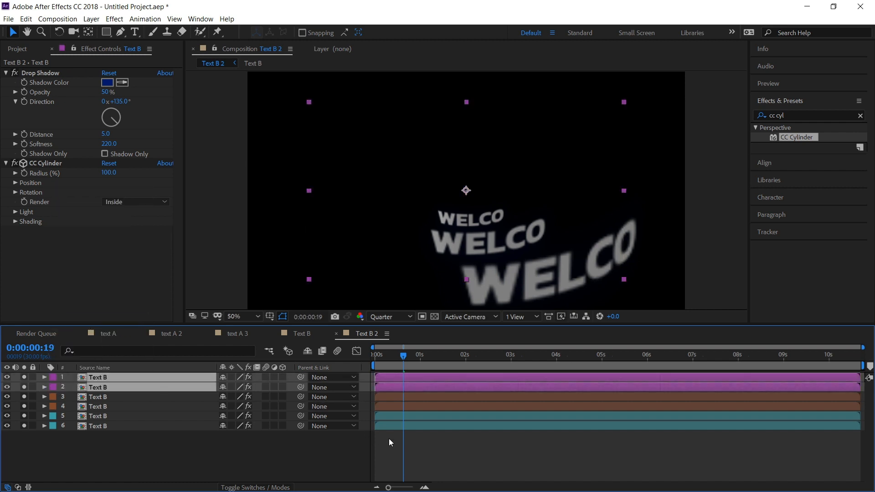
Play back the three-ring text animation in Text B 2 from the beginning of the timeline
{"action": "left_click", "coordinate": [390, 442]}
{"action": "left_click_drag", "start_coordinate": [388, 356], "coordinate": [359, 365]}
{"action": "key", "text": "space"}
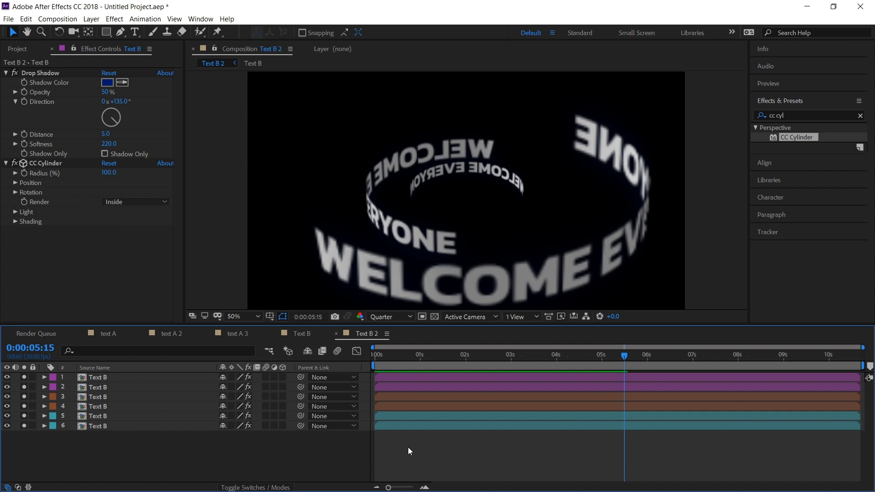
Create a new 1920 × 1080, 30 fps composition named Final Comp with a duration of 0:00:10:21
{"action": "left_click", "coordinate": [343, 338]}
{"action": "left_click", "coordinate": [16, 48]}
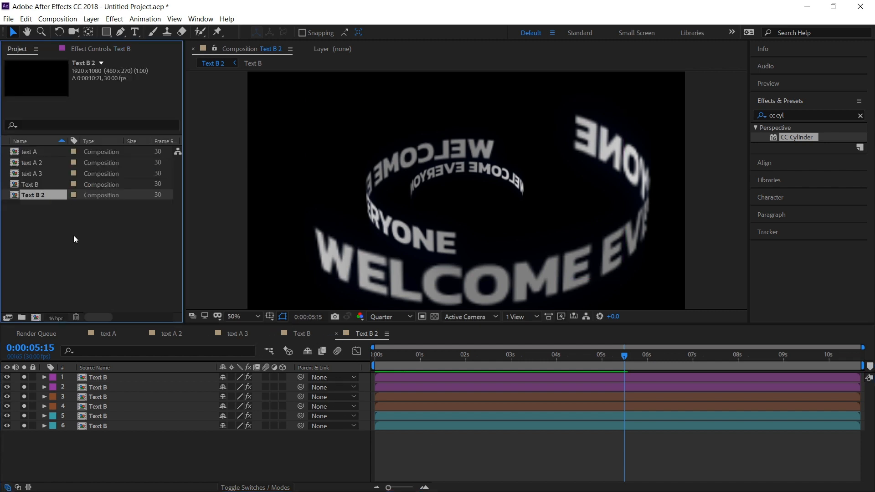
{"action": "left_click", "coordinate": [74, 236]}
{"action": "left_click", "coordinate": [63, 20]}
{"action": "left_click", "coordinate": [72, 32]}
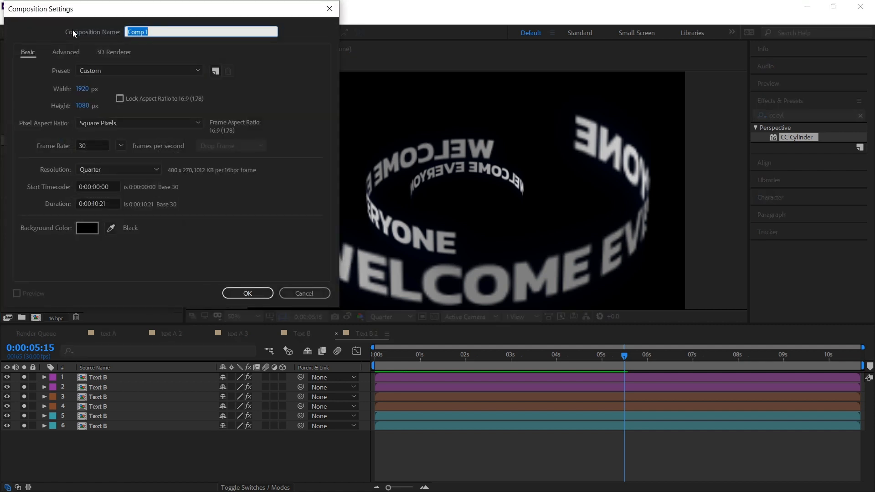
{"action": "type", "text": "al text"}
{"action": "key", "text": "ctrl+a"}
{"action": "type", "text": "Final Comp"}
{"action": "key", "text": "Return"}
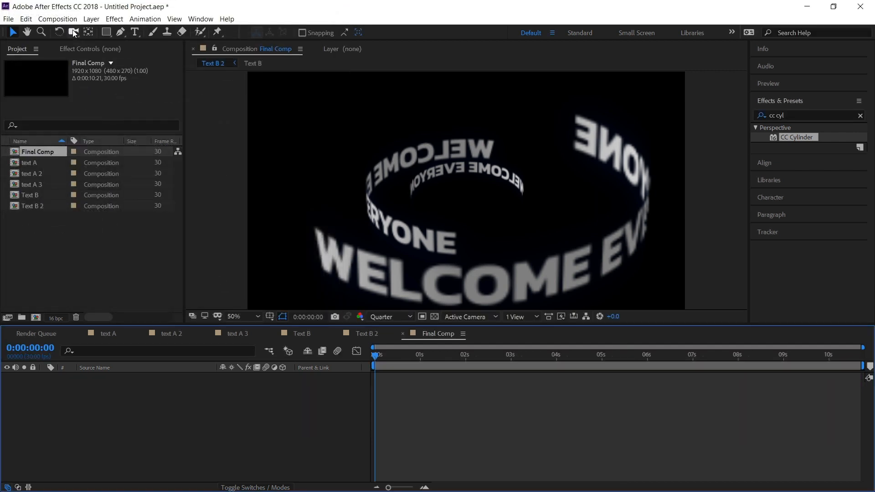
Add the text A 3 composition to Final Comp and place Text B 2 above it
{"action": "left_click", "coordinate": [68, 236]}
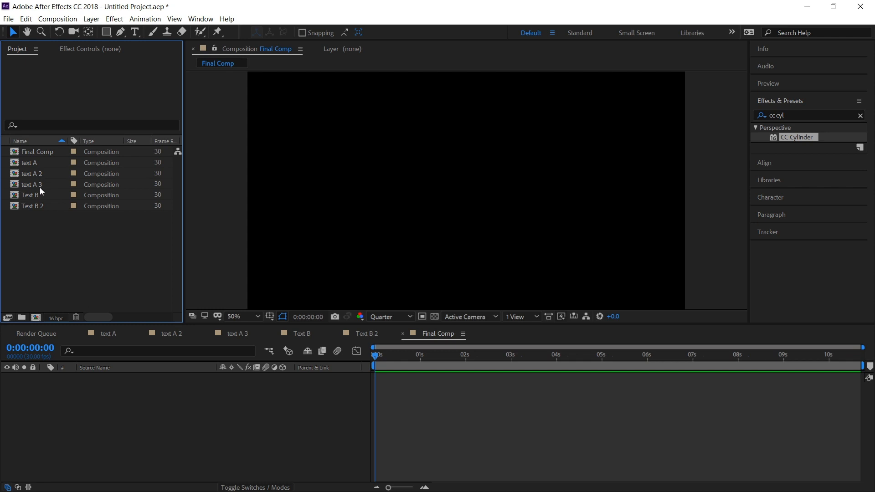
{"action": "left_click_drag", "start_coordinate": [40, 188], "coordinate": [95, 392]}
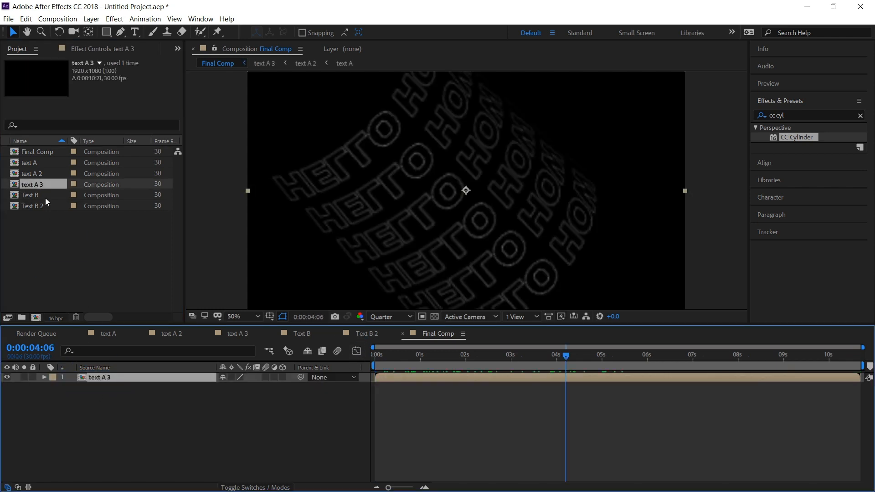
{"action": "left_click_drag", "start_coordinate": [45, 206], "coordinate": [111, 375]}
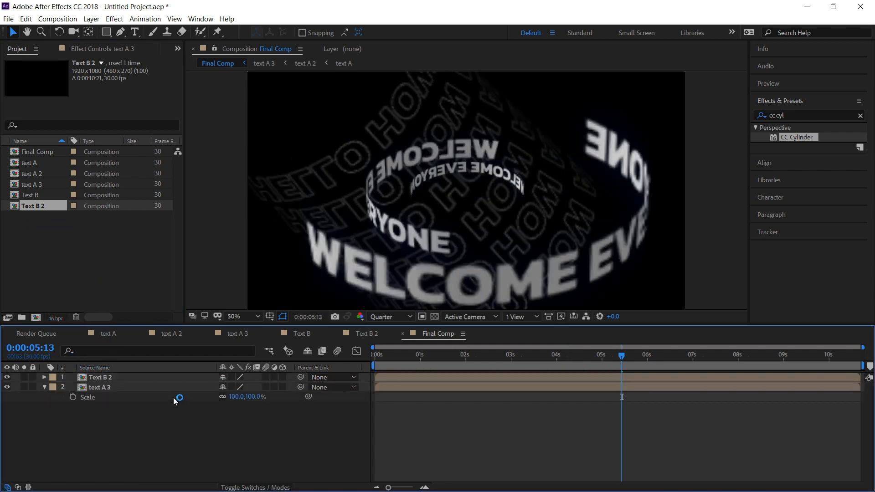
Lower the opacity of the text A 3 layer to 57%
{"action": "left_click", "coordinate": [170, 389]}
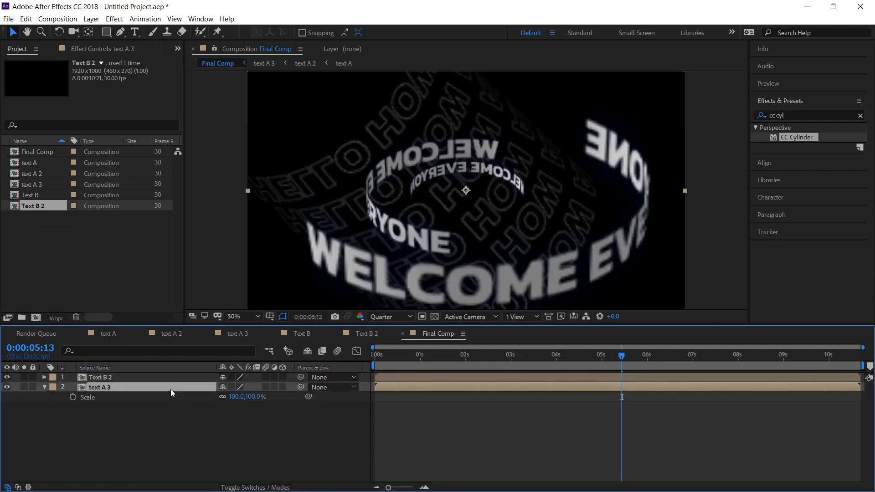
{"action": "key", "text": "t"}
{"action": "left_click_drag", "start_coordinate": [226, 399], "coordinate": [132, 401]}
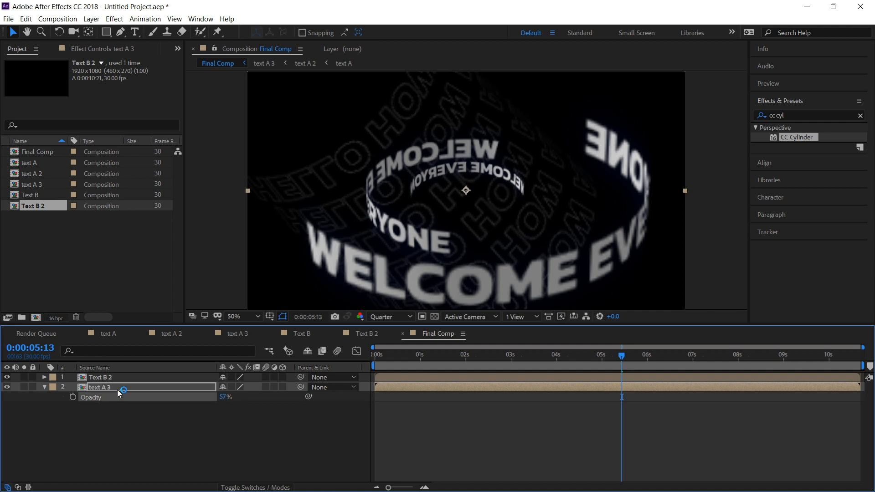
Scale up the text A 3 layer so its outlined text extends beyond the frame
{"action": "left_click", "coordinate": [117, 390]}
{"action": "key", "text": "s"}
{"action": "left_click_drag", "start_coordinate": [251, 399], "coordinate": [260, 397]}
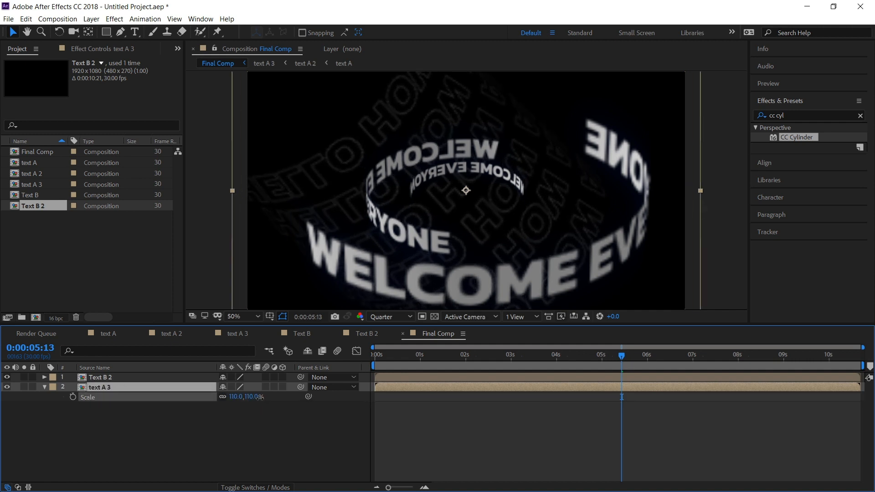
{"action": "left_click", "coordinate": [133, 427]}
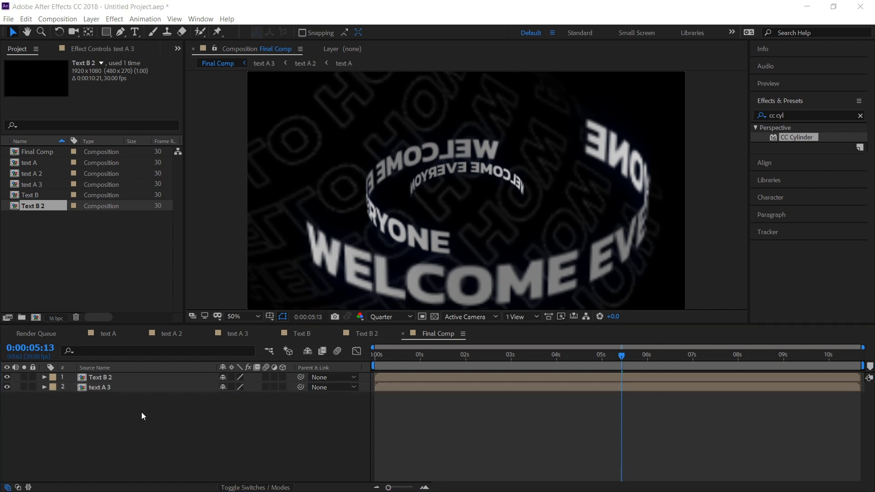
{"action": "left_click", "coordinate": [148, 425]}
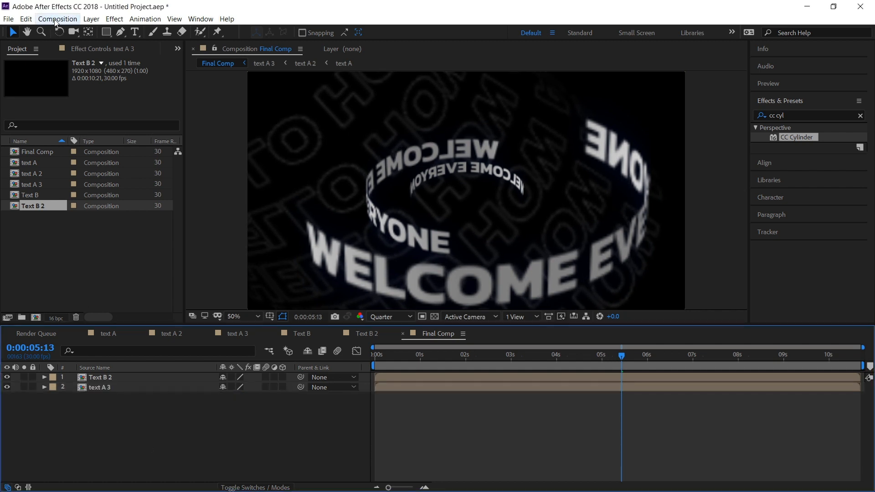
Create a black (000000) solid named bg and move it beneath both text layers
{"action": "left_click", "coordinate": [91, 18]}
{"action": "mouse_move", "coordinate": [118, 31]}
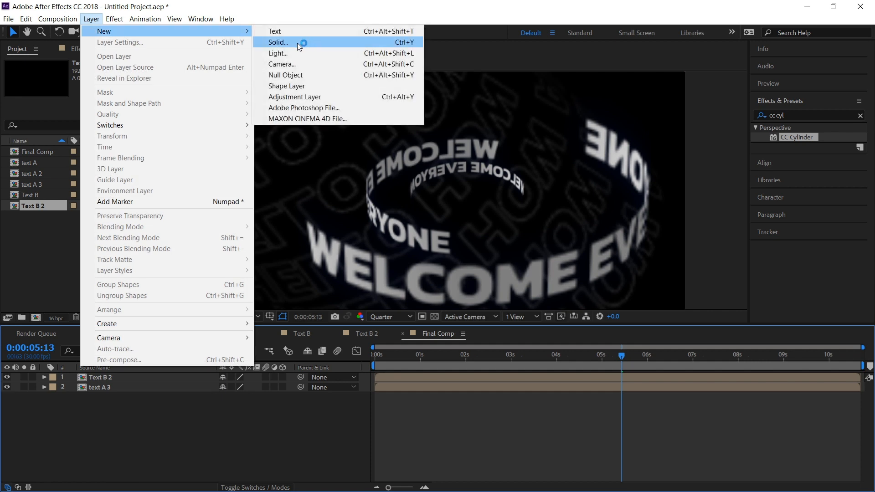
{"action": "type", "text": "bg"}
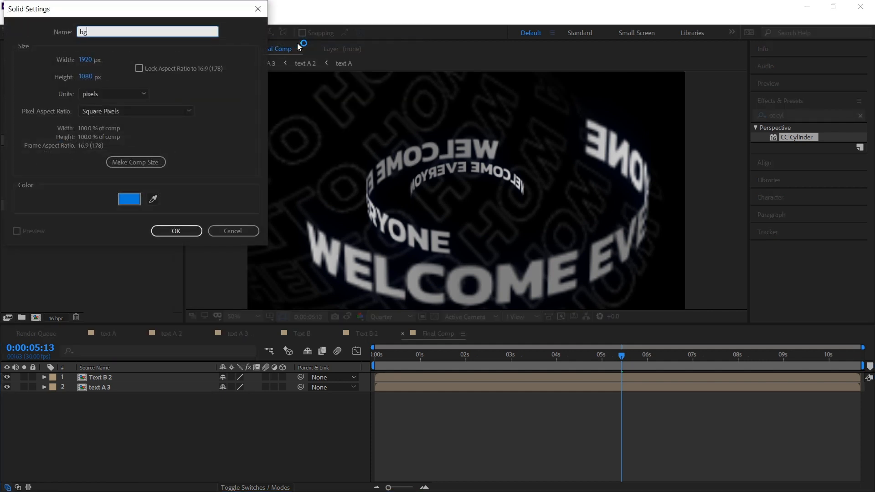
{"action": "left_click", "coordinate": [130, 200]}
{"action": "left_click_drag", "start_coordinate": [105, 269], "coordinate": [6, 304]}
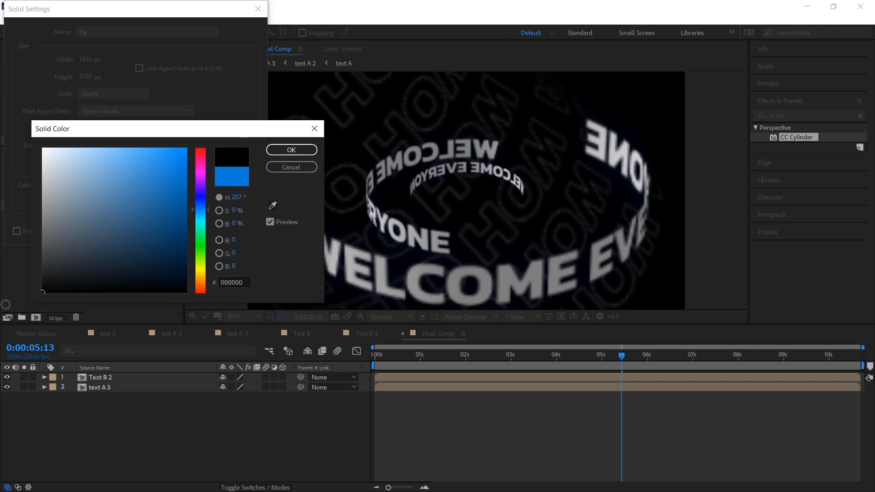
{"action": "left_click", "coordinate": [288, 148]}
{"action": "left_click", "coordinate": [181, 235]}
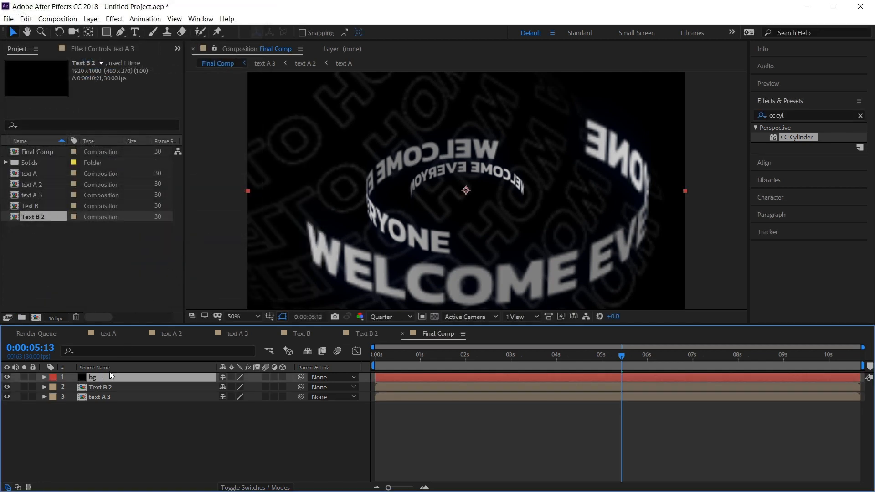
{"action": "left_click_drag", "start_coordinate": [106, 379], "coordinate": [109, 409]}
Draw a circle nearly as tall as the frame on a new shape layer and center it in the composition
{"action": "left_click", "coordinate": [106, 31]}
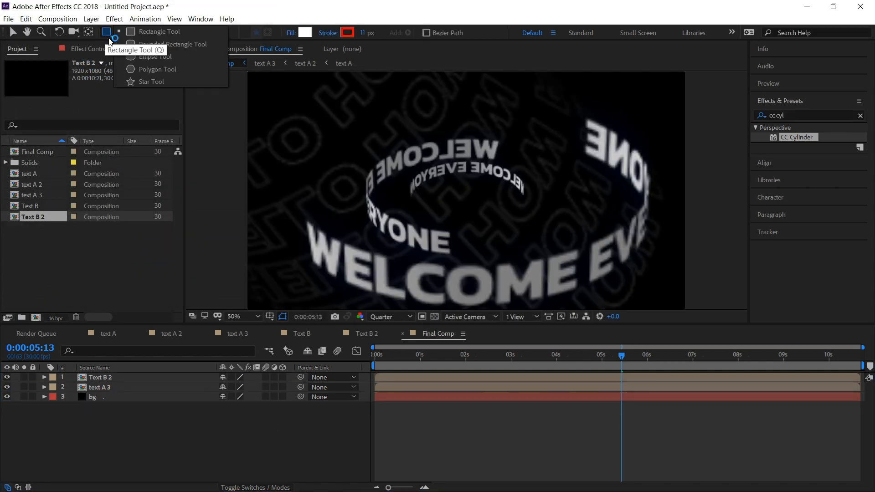
{"action": "left_click", "coordinate": [145, 57]}
{"action": "key", "text": "comma"}
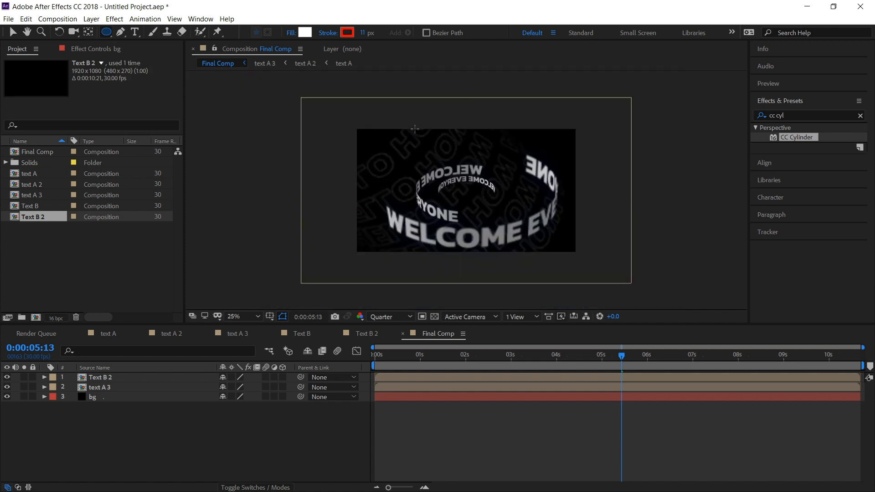
{"action": "left_click_drag", "start_coordinate": [401, 136], "coordinate": [525, 260]}
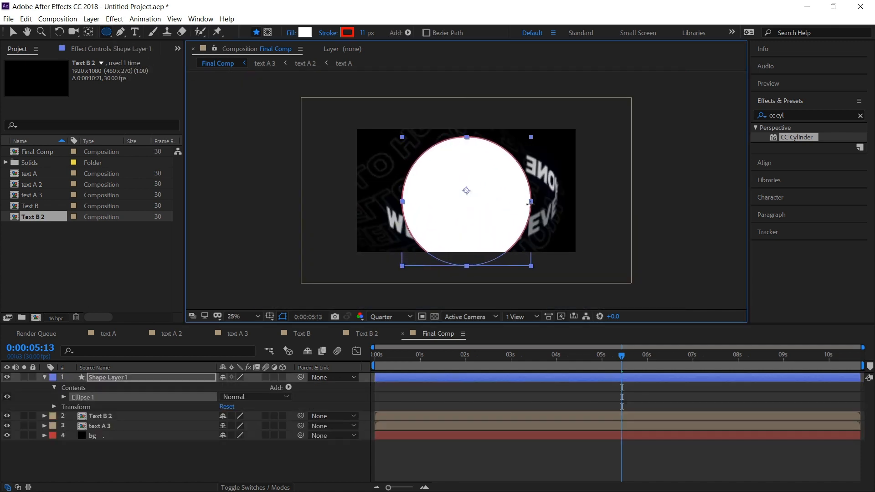
{"action": "left_click_drag", "start_coordinate": [523, 191], "coordinate": [516, 181]}
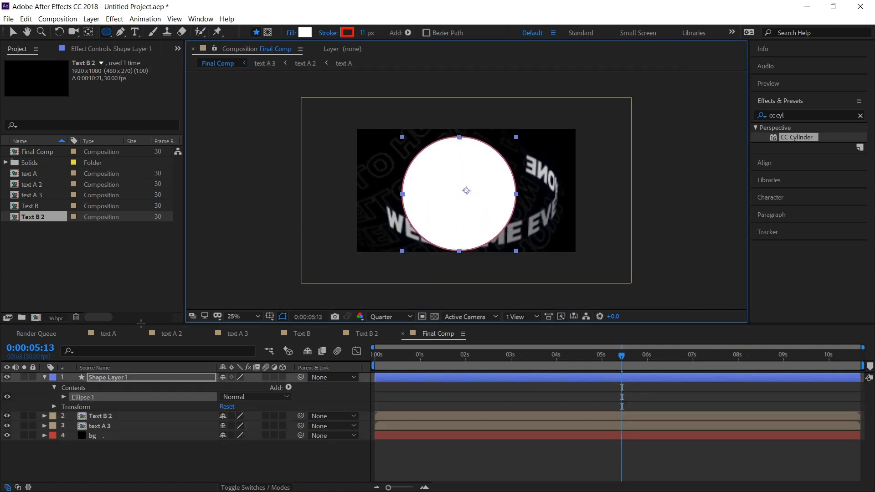
{"action": "left_click", "coordinate": [114, 378]}
{"action": "key", "text": "ctrl+Home"}
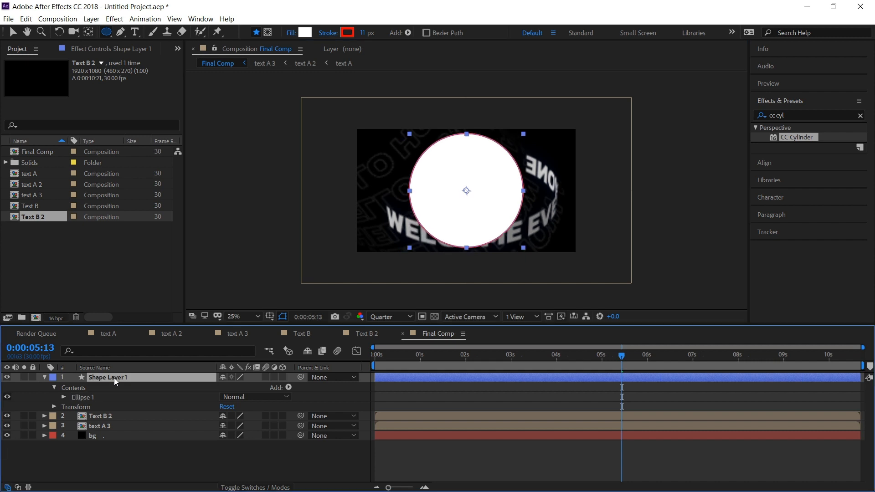
Move the circle's shape layer directly above the bg layer and set its stroke to None
{"action": "left_click", "coordinate": [44, 378]}
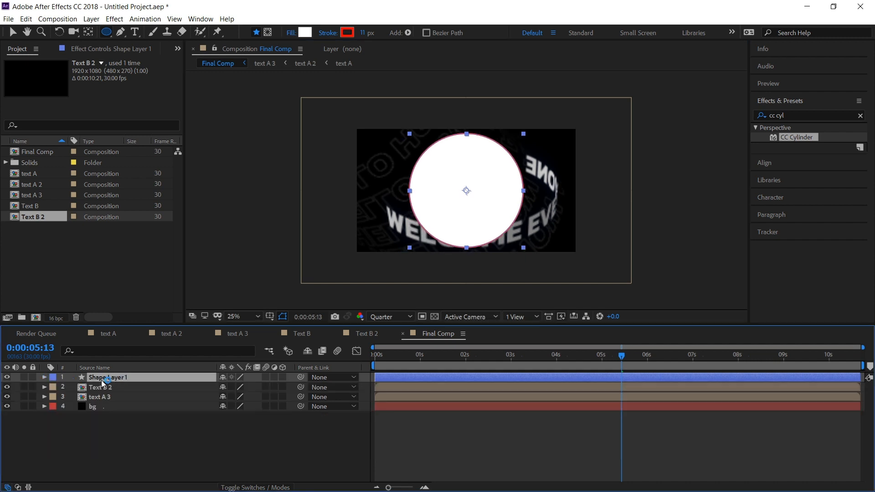
{"action": "left_click_drag", "start_coordinate": [108, 378], "coordinate": [111, 406]}
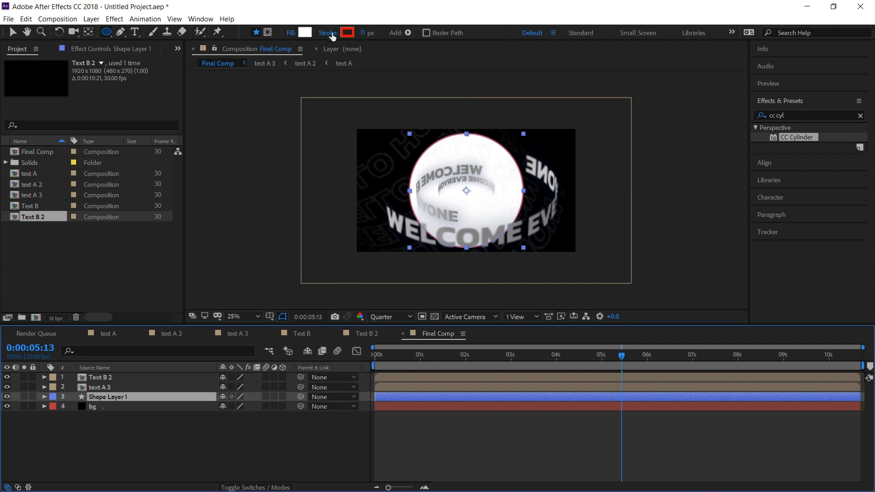
{"action": "left_click", "coordinate": [332, 34]}
{"action": "left_click", "coordinate": [17, 32]}
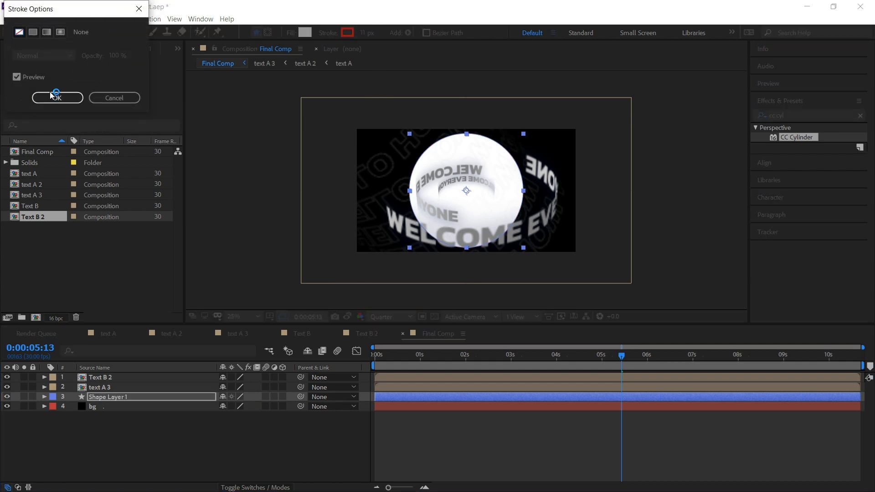
{"action": "left_click", "coordinate": [56, 97]}
Change the circle's fill color to red, FF0000
{"action": "left_click", "coordinate": [111, 397]}
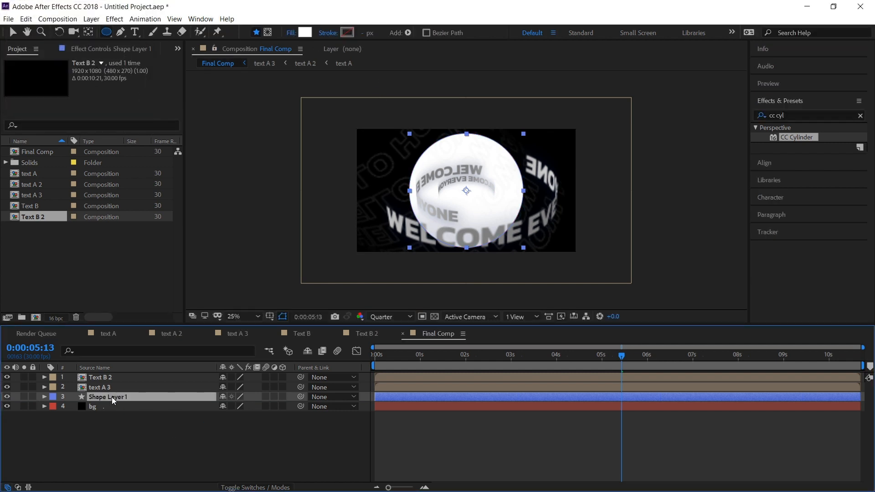
{"action": "key", "text": "v"}
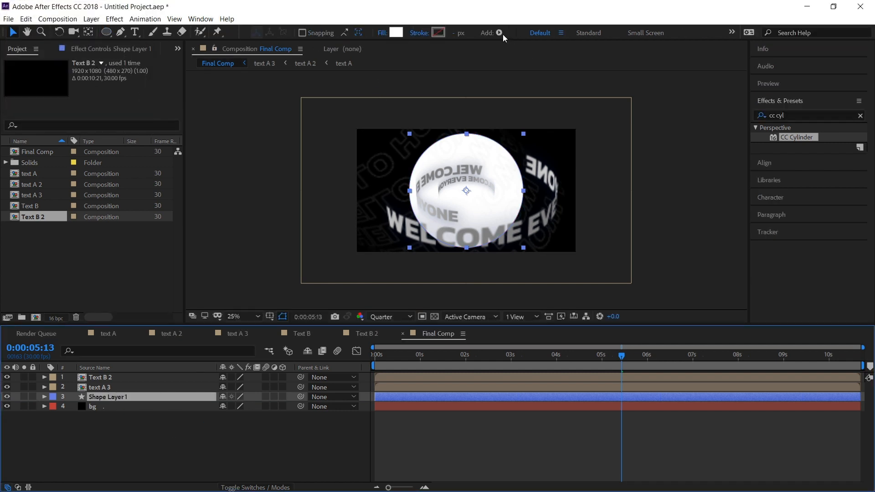
{"action": "left_click", "coordinate": [396, 32]}
{"action": "type", "text": "FF0000"}
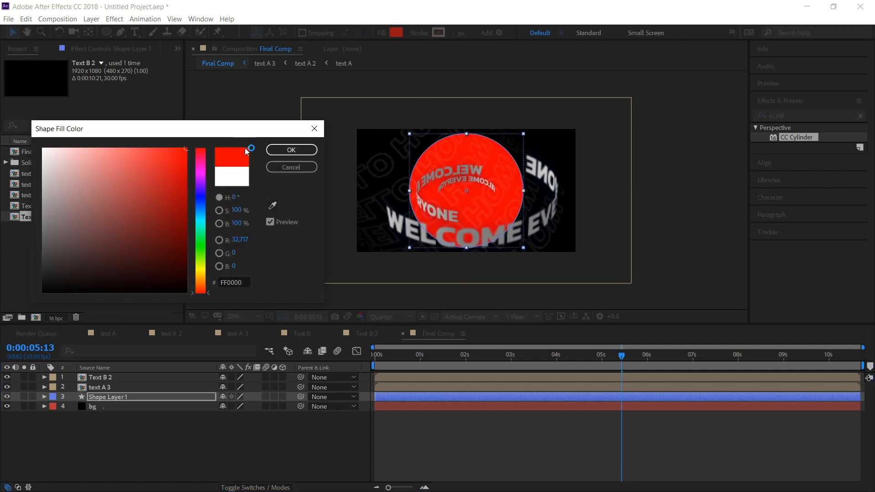
{"action": "left_click", "coordinate": [280, 155]}
Apply CC Radial Fast Blur to the circle's shape layer and set its Amount to 97
{"action": "left_click", "coordinate": [786, 115]}
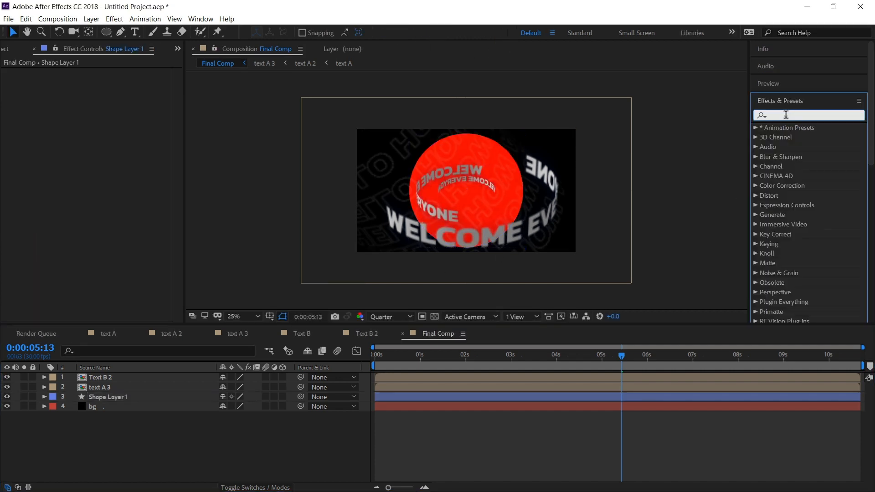
{"action": "type", "text": "cc rad"}
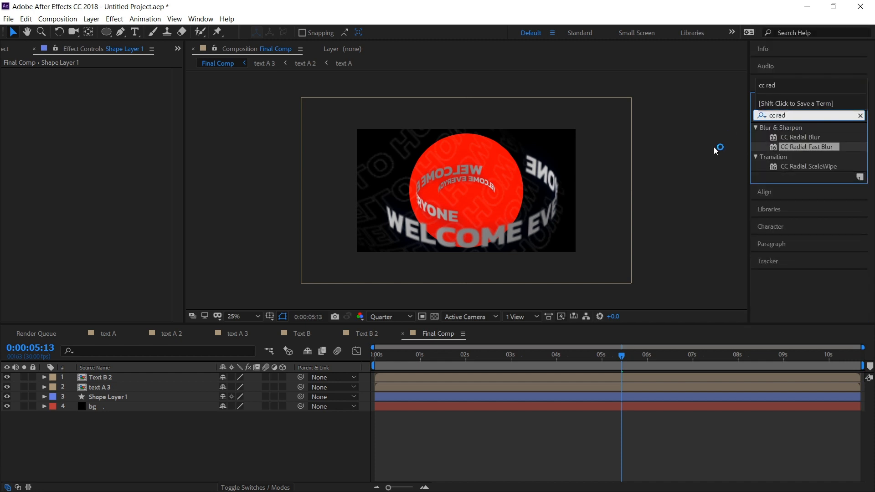
{"action": "left_click_drag", "start_coordinate": [806, 151], "coordinate": [93, 401]}
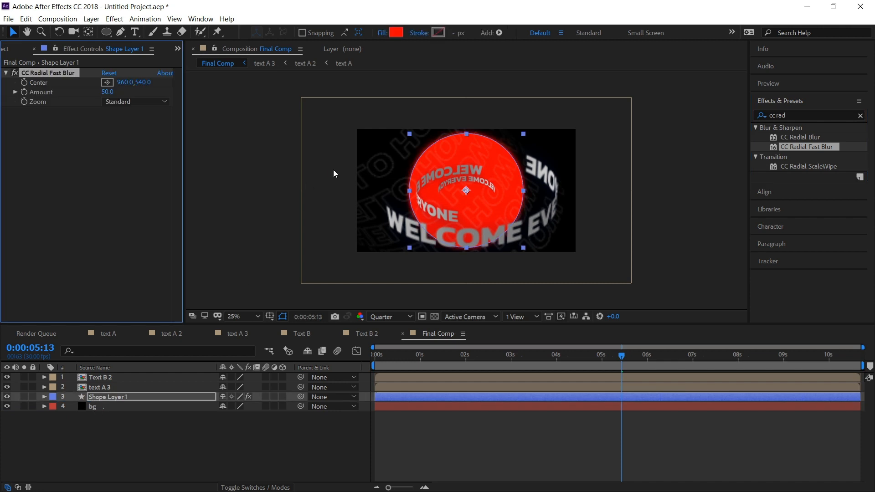
{"action": "left_click_drag", "start_coordinate": [103, 96], "coordinate": [137, 96]}
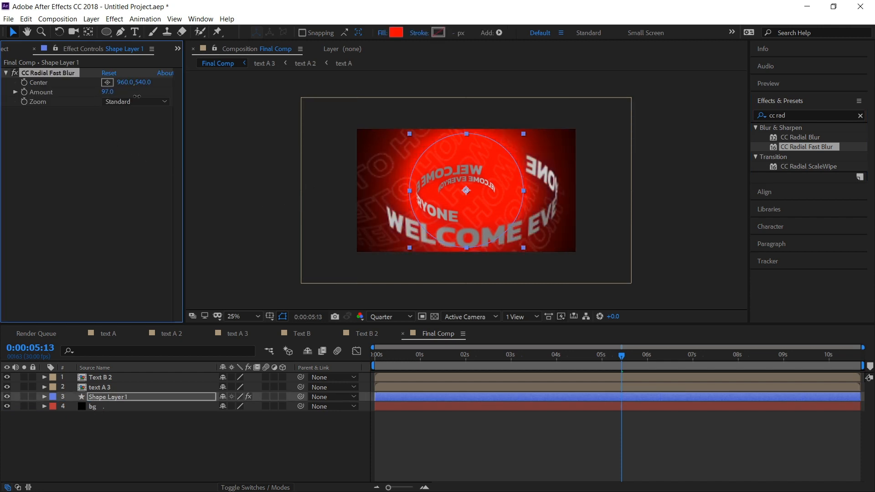
Add the Noise effect from Noise & Grain to the circle's shape layer
{"action": "left_click", "coordinate": [130, 397]}
{"action": "left_click", "coordinate": [792, 116]}
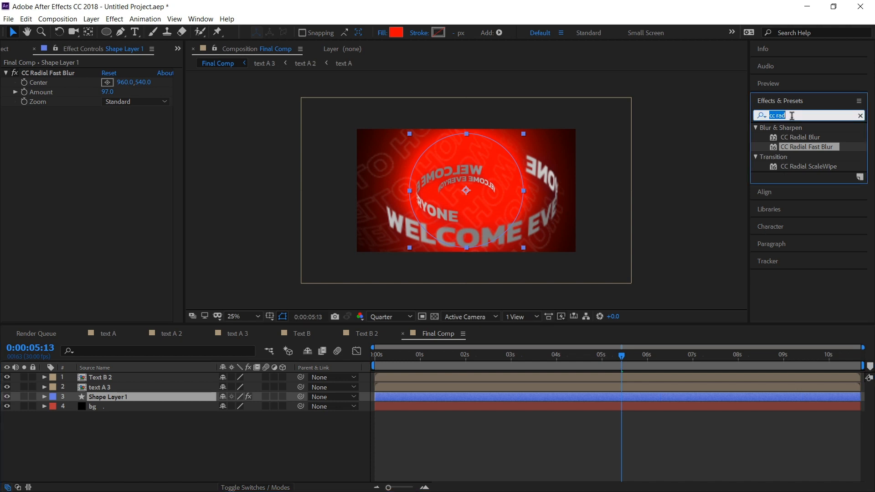
{"action": "type", "text": "noise"}
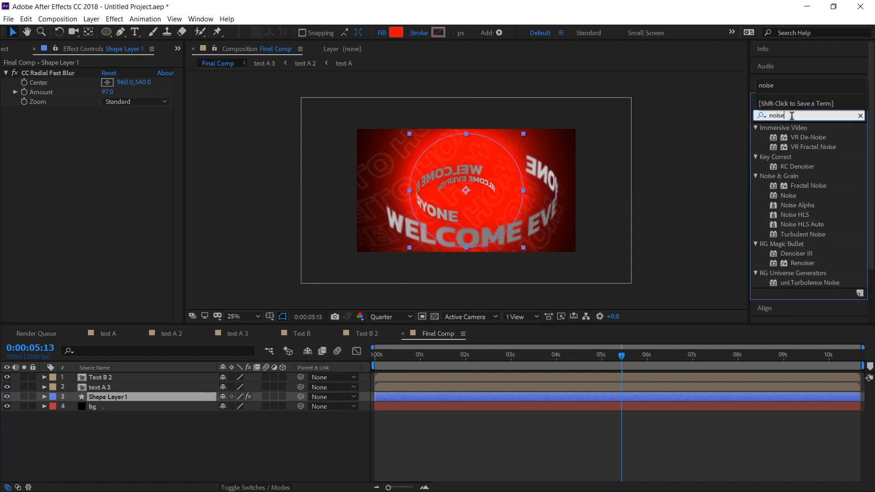
{"action": "scroll", "coordinate": [832, 244], "scroll_direction": "down", "scroll_amount": 3}
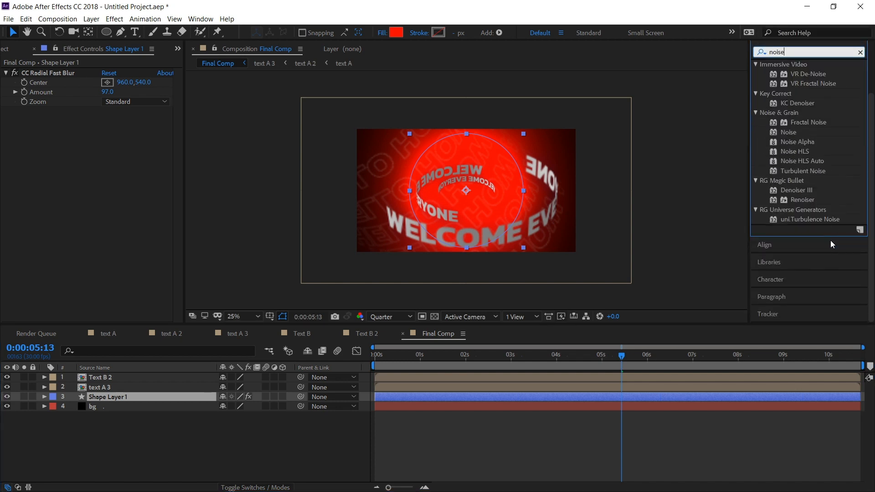
{"action": "left_click_drag", "start_coordinate": [791, 133], "coordinate": [101, 400]}
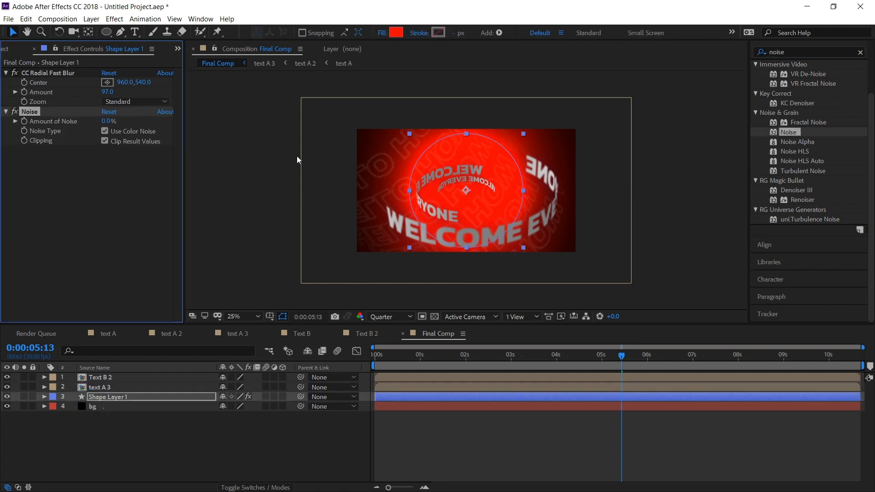
Add the Fill effect from Generate to the circle's shape layer
{"action": "left_click", "coordinate": [802, 52]}
{"action": "type", "text": "fill"}
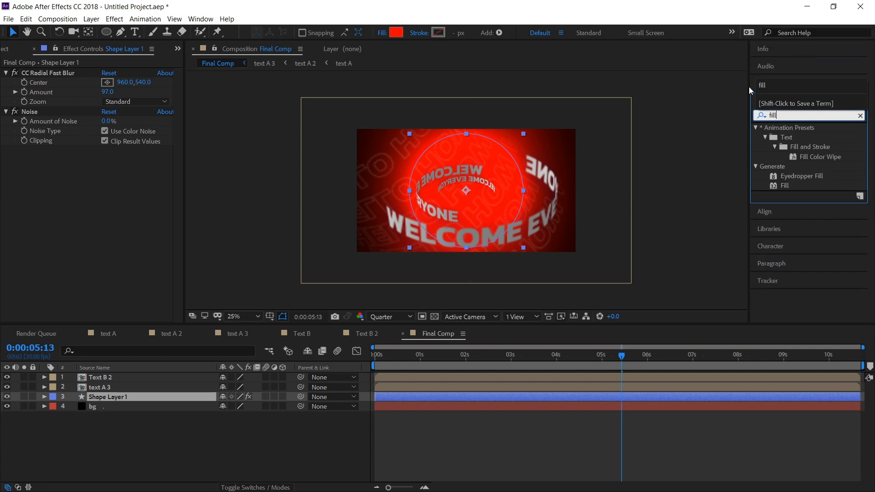
{"action": "left_click_drag", "start_coordinate": [790, 187], "coordinate": [127, 398]}
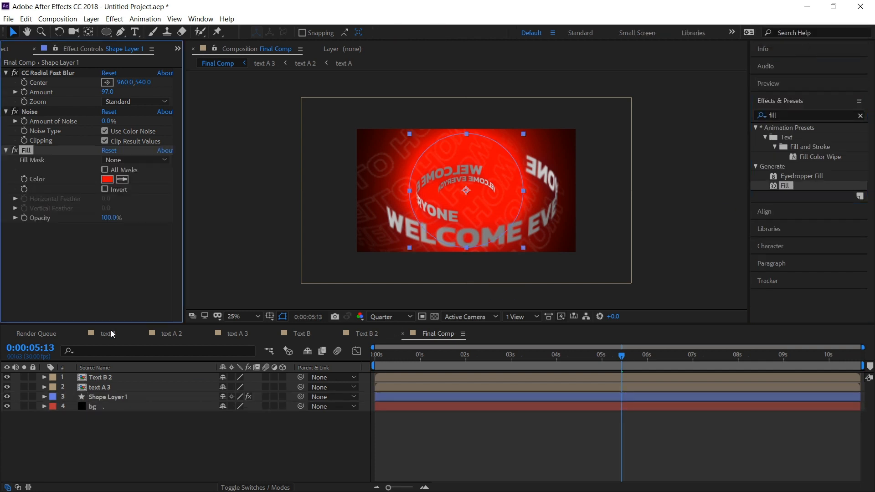
Set the Fill effect's color to black and move the effect above CC Radial Fast Blur
{"action": "left_click", "coordinate": [108, 179]}
{"action": "left_click_drag", "start_coordinate": [80, 165], "coordinate": [36, 287]}
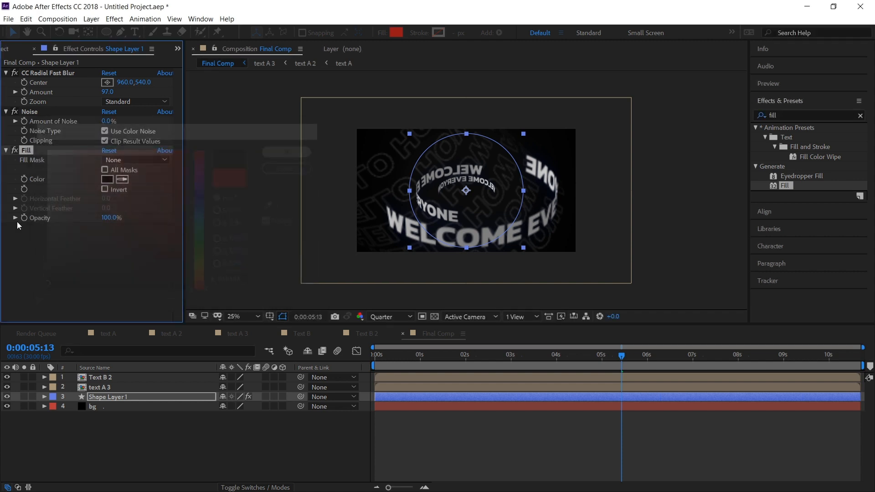
{"action": "left_click", "coordinate": [291, 150]}
{"action": "left_click_drag", "start_coordinate": [31, 74], "coordinate": [31, 72]}
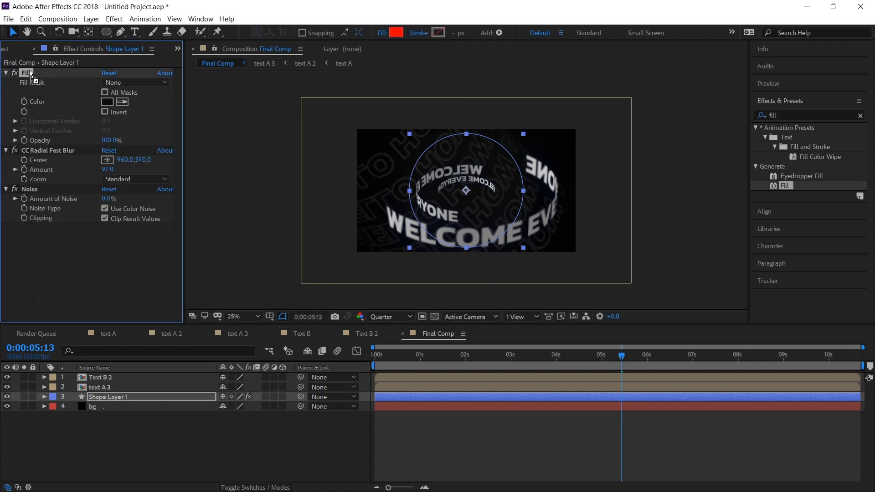
Duplicate the circle's shape layer and delete all effects from the copy, Shape Layer 2
{"action": "left_click", "coordinate": [108, 397]}
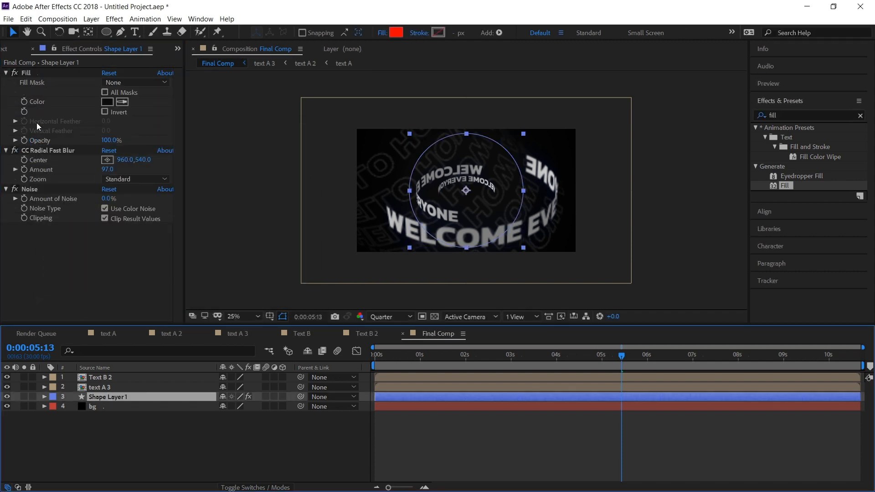
{"action": "key", "text": "ctrl+d"}
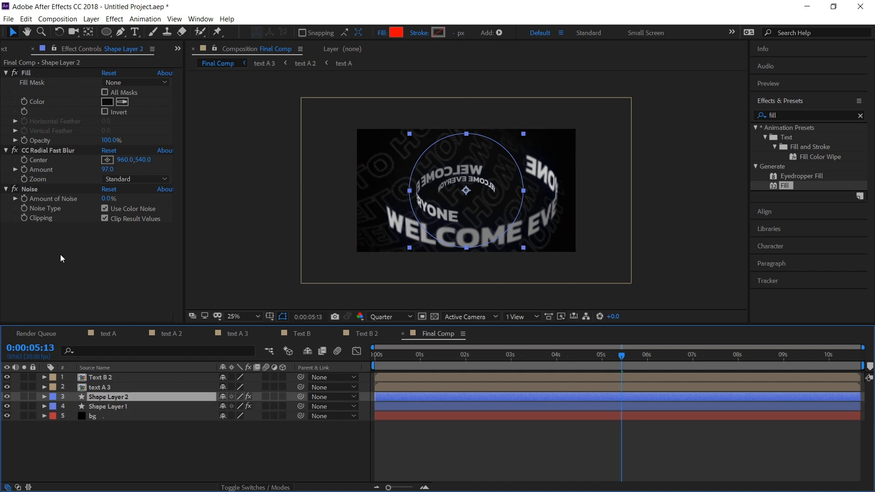
{"action": "left_click", "coordinate": [26, 73]}
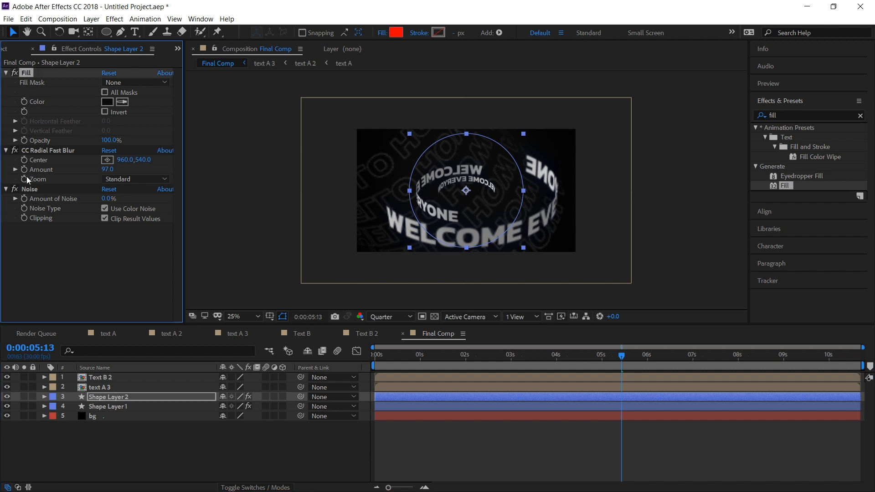
{"action": "left_click", "coordinate": [30, 191], "text": "shift"}
{"action": "key", "text": "Delete"}
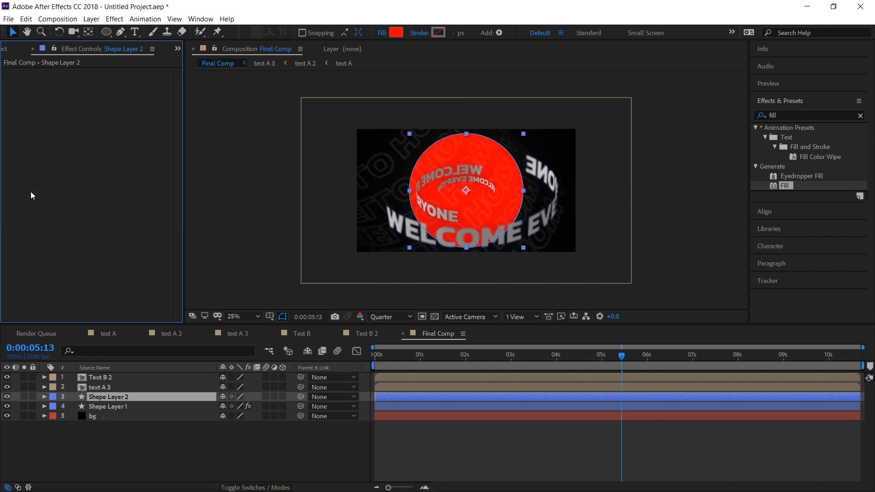
Apply Fast Box Blur to Shape Layer 2 and set its Blur Radius to 300
{"action": "left_click", "coordinate": [132, 398]}
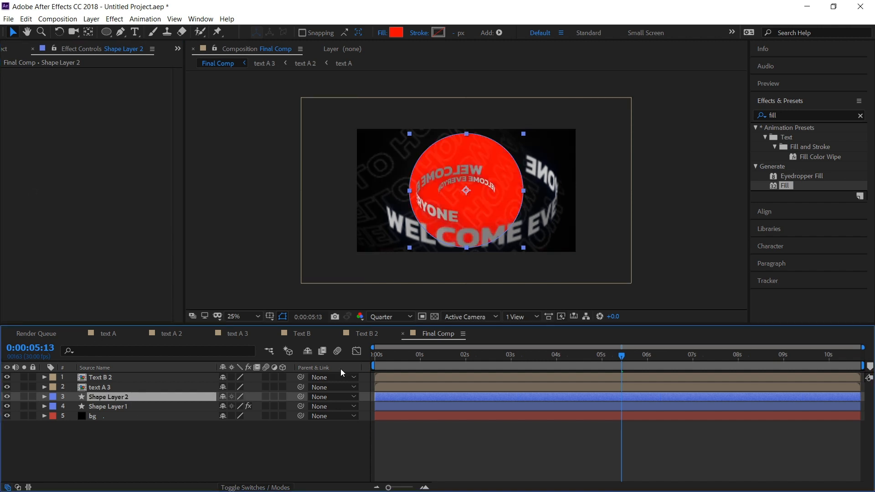
{"action": "left_click", "coordinate": [787, 114]}
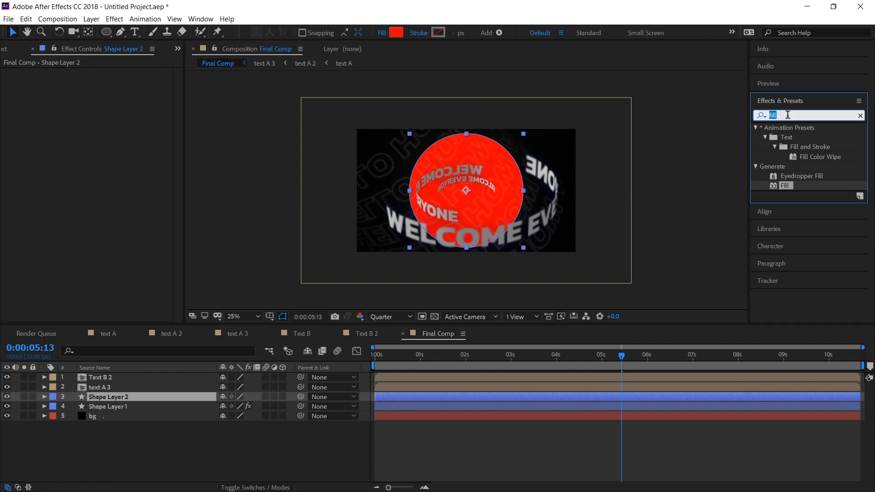
{"action": "key", "text": "BackSpace"}
{"action": "type", "text": "box bl"}
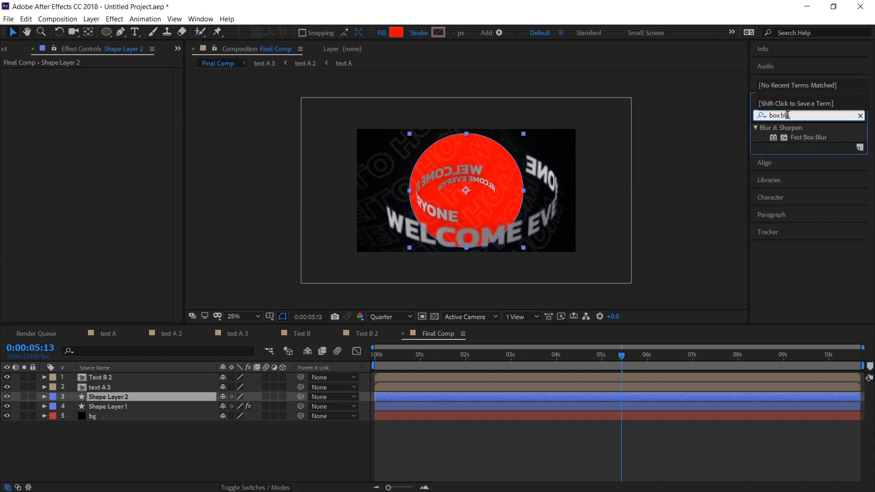
{"action": "left_click_drag", "start_coordinate": [808, 137], "coordinate": [132, 395]}
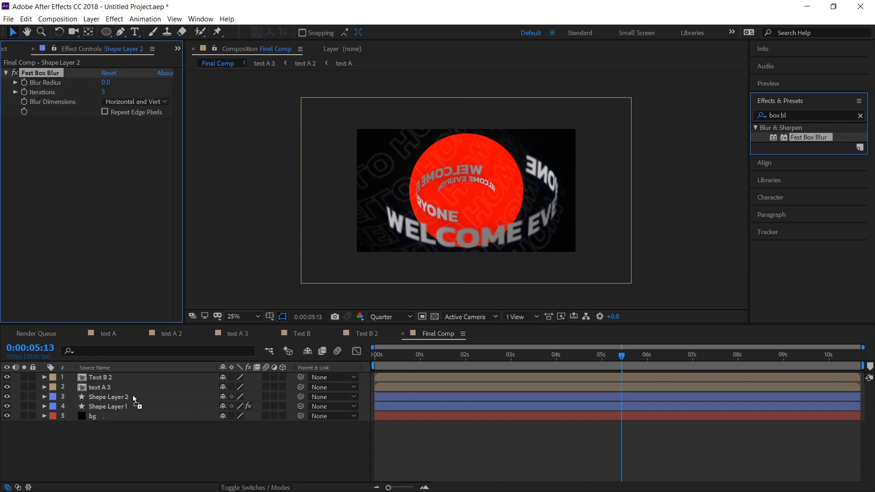
{"action": "left_click", "coordinate": [106, 84]}
{"action": "type", "text": "30"}
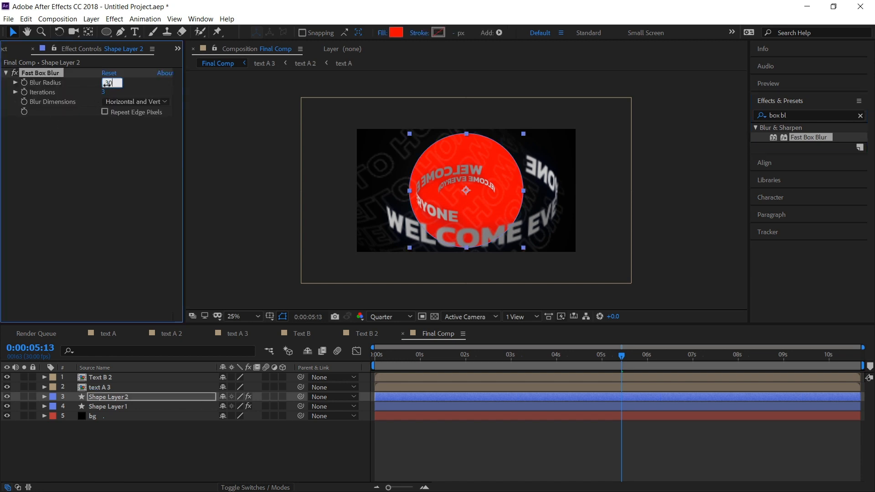
{"action": "type", "text": "0"}
{"action": "key", "text": "Return"}
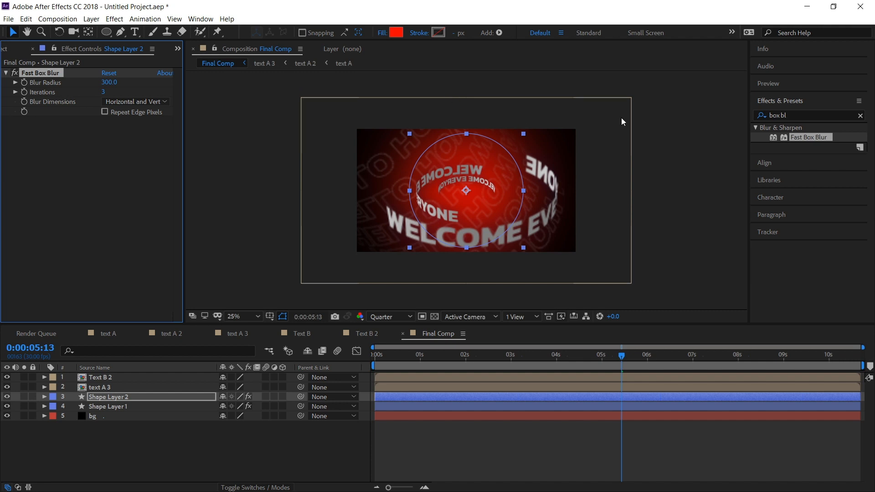
Add the Noise effect from Noise & Grain to Shape Layer 2
{"action": "left_click", "coordinate": [804, 114]}
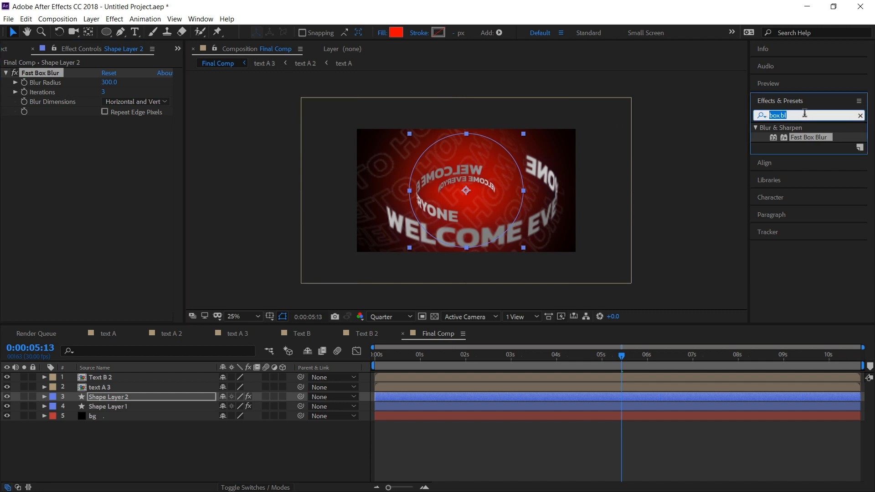
{"action": "type", "text": "noise"}
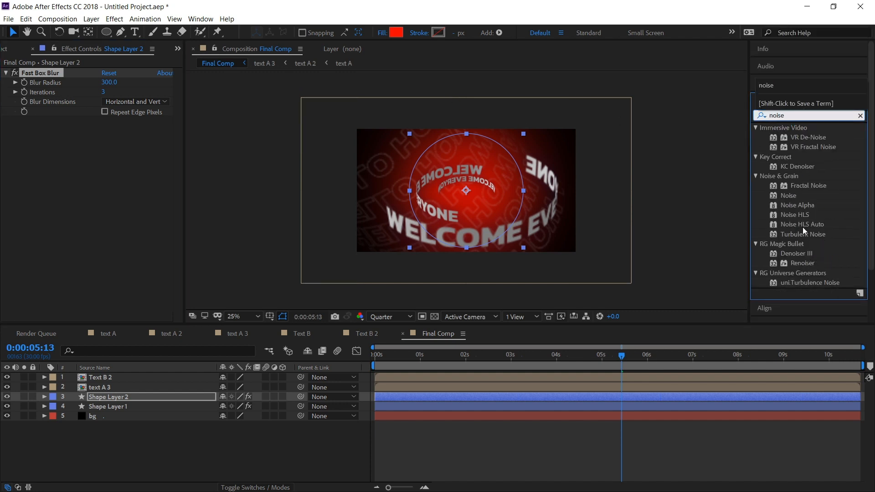
{"action": "mouse_move", "coordinate": [795, 196]}
{"action": "left_mouse_down"}
{"action": "mouse_move", "coordinate": [155, 412]}
{"action": "mouse_move", "coordinate": [129, 396]}
{"action": "left_mouse_up"}
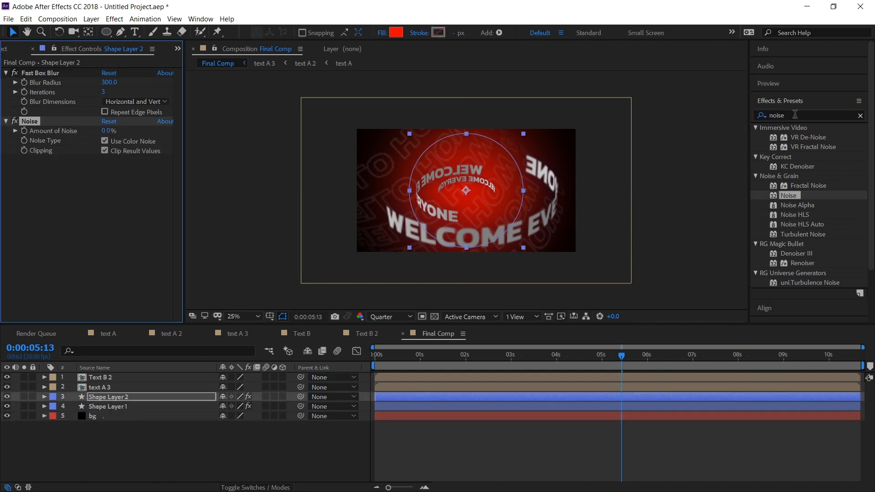
Add the Fill effect from Generate to Shape Layer 2
{"action": "left_click", "coordinate": [795, 114]}
{"action": "type", "text": "fill"}
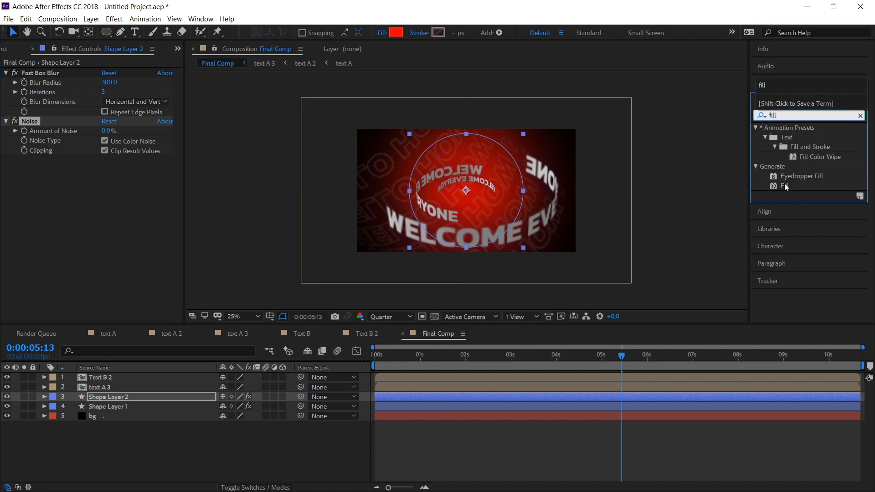
{"action": "left_click_drag", "start_coordinate": [788, 194], "coordinate": [120, 396]}
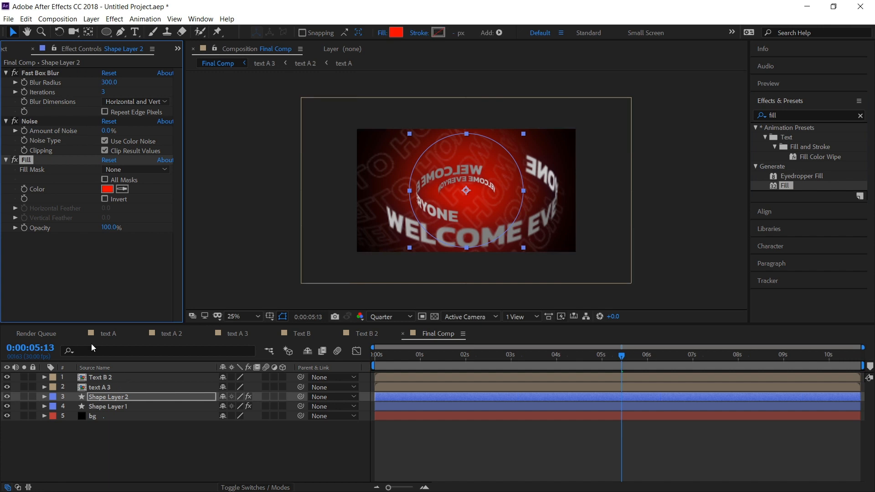
Scale Shape Layer 2 down to 31%
{"action": "left_click", "coordinate": [118, 407]}
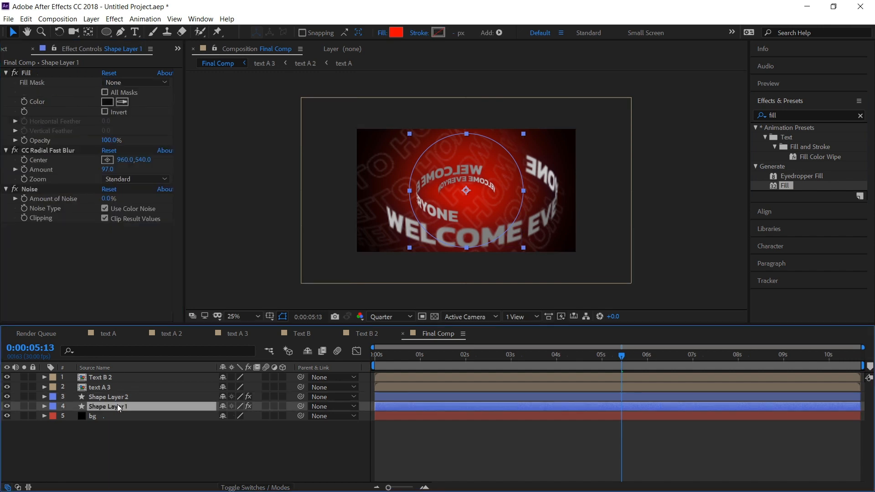
{"action": "left_click", "coordinate": [109, 397]}
{"action": "key", "text": "s"}
{"action": "left_click", "coordinate": [254, 406]}
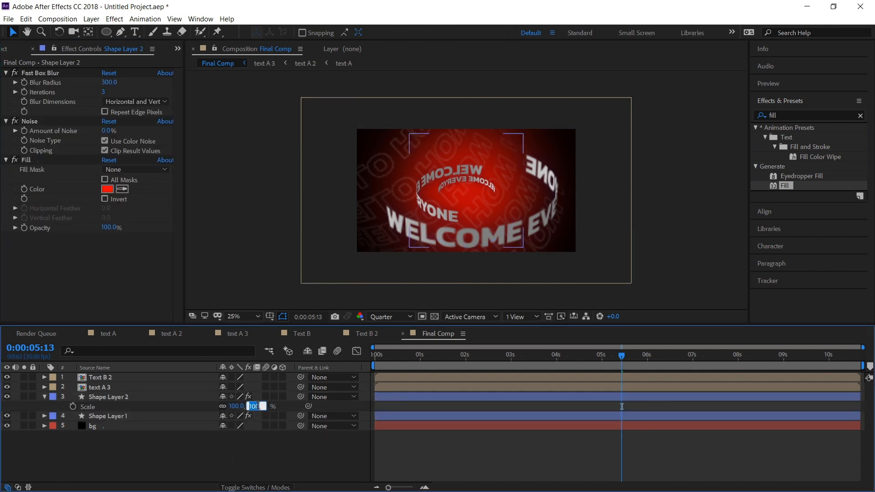
{"action": "type", "text": "25"}
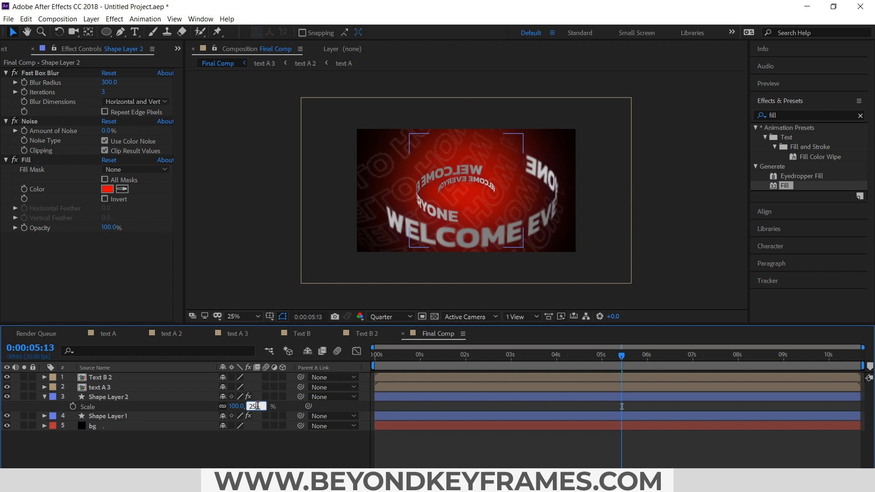
{"action": "key", "text": "Return"}
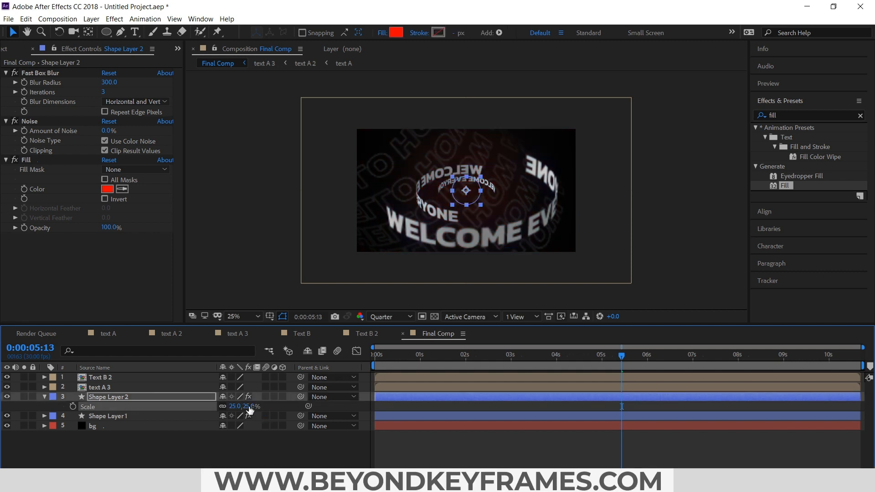
{"action": "left_click_drag", "start_coordinate": [250, 406], "coordinate": [252, 406]}
{"action": "left_click", "coordinate": [441, 446]}
Preview the Final Comp animation from the start and scrub through the timeline to check the rings over the red glow
{"action": "key", "text": "Home"}
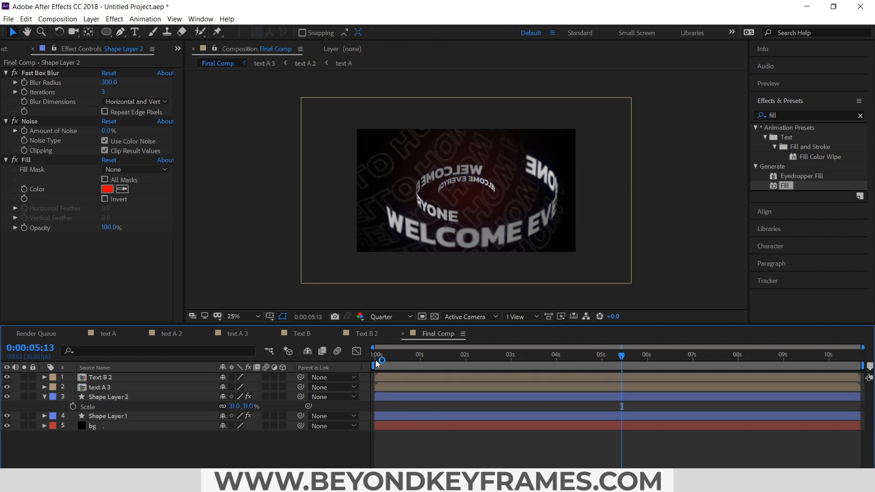
{"action": "key", "text": "space"}
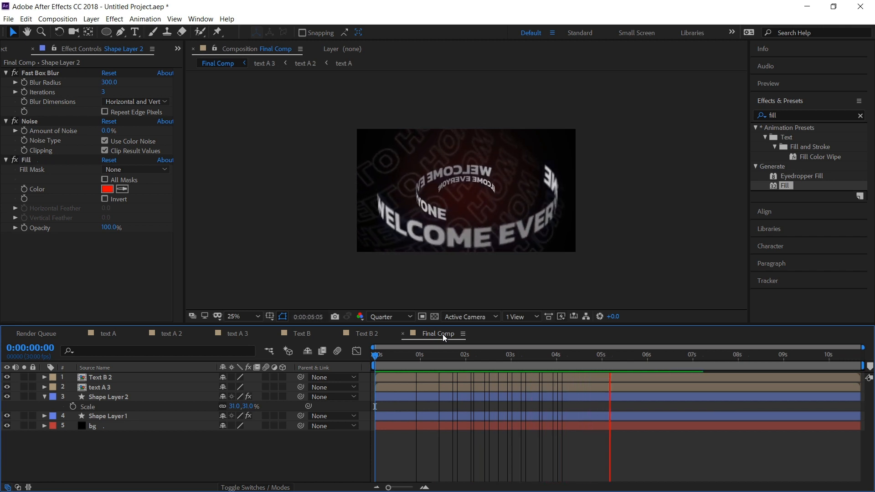
{"action": "key", "text": "space"}
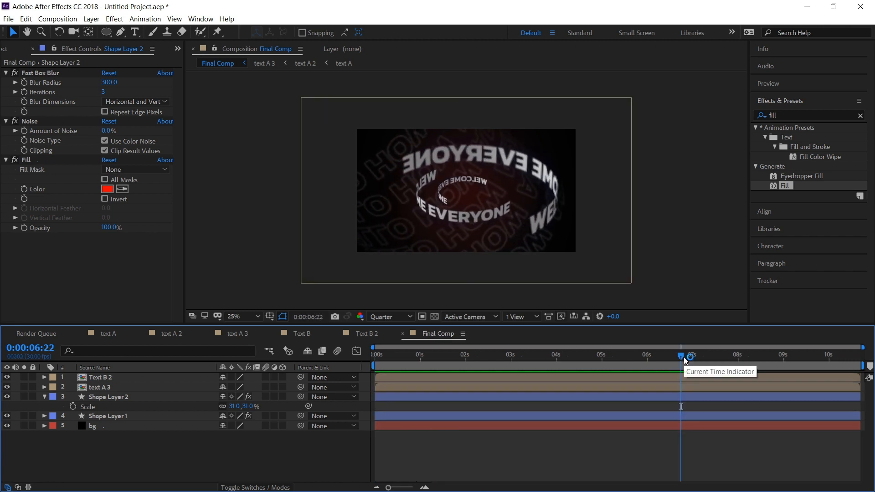
{"action": "left_click_drag", "start_coordinate": [683, 357], "coordinate": [564, 382]}
{"action": "key", "text": "space"}
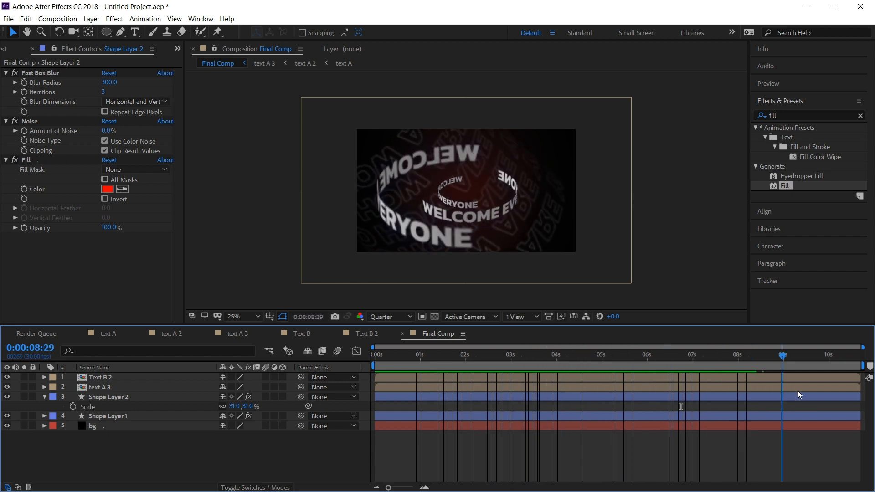
{"action": "left_click_drag", "start_coordinate": [506, 399], "coordinate": [555, 399]}
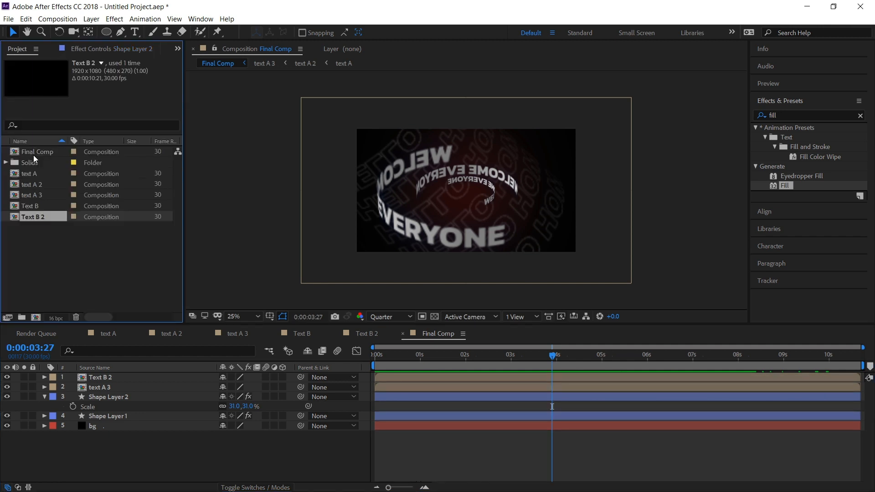
Group all compositions and the Solids folder into a new project folder named "Text Effect 1"
{"action": "left_click", "coordinate": [34, 155], "text": "shift"}
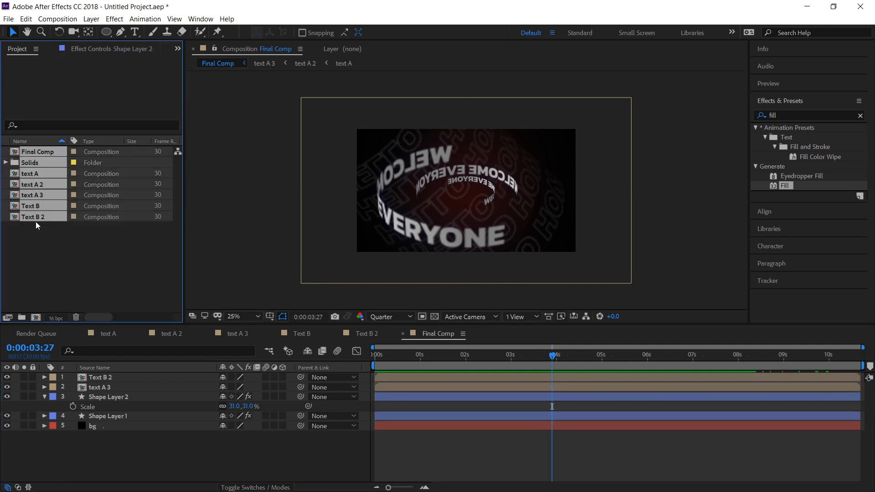
{"action": "left_click_drag", "start_coordinate": [36, 221], "coordinate": [22, 317]}
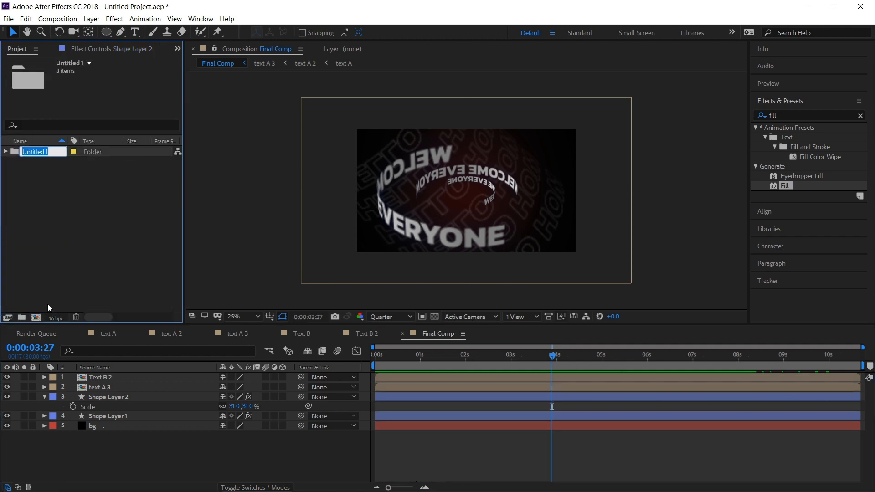
{"action": "type", "text": "Text Effect 1"}
{"action": "left_click", "coordinate": [36, 254]}
Close the Text B, Text B 2, text A, text A 2 and text A 3 timelines, leaving Final Comp open
{"action": "left_click", "coordinate": [272, 335]}
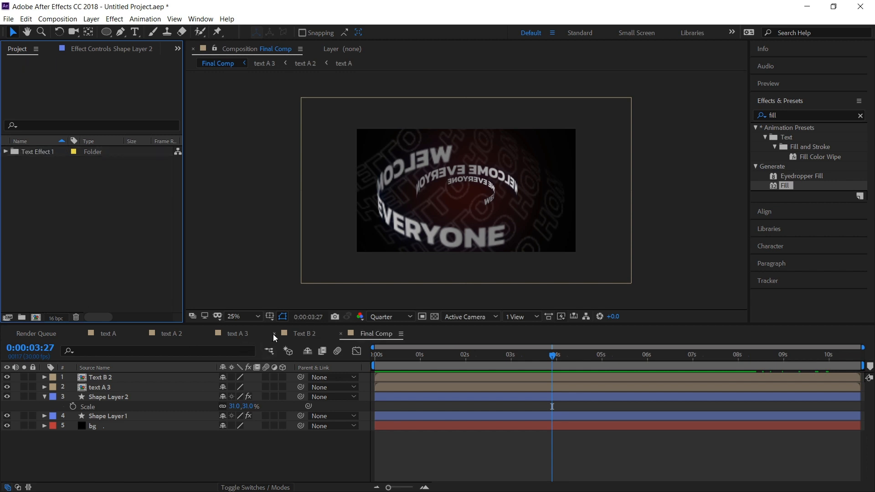
{"action": "left_click", "coordinate": [273, 334]}
{"action": "left_click", "coordinate": [205, 337]}
{"action": "left_click", "coordinate": [142, 335]}
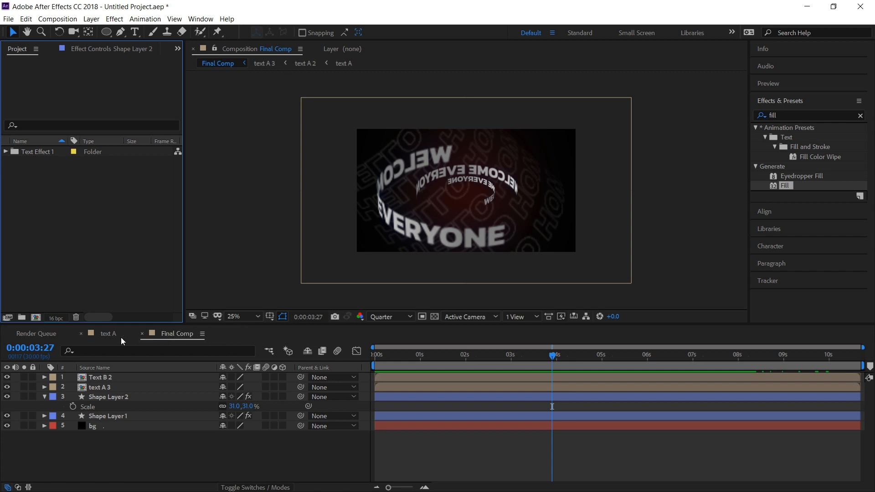
{"action": "left_click", "coordinate": [81, 333]}
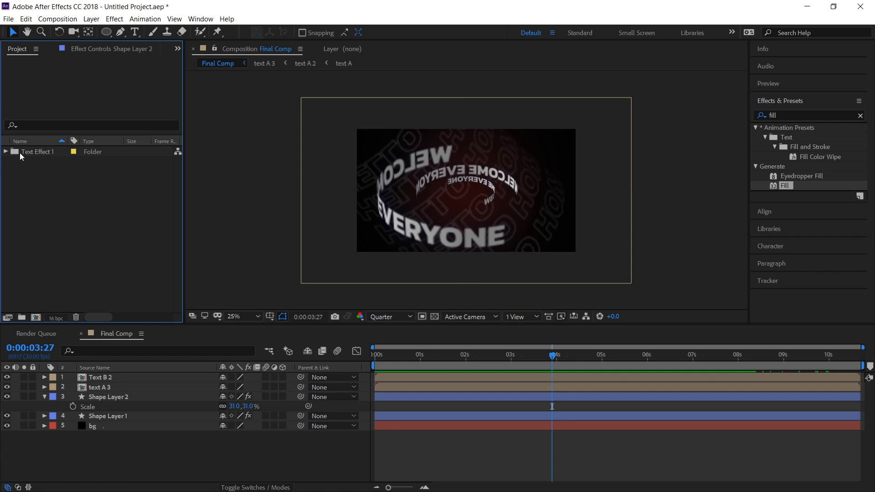
Expand the Text Effect 1 folder and select the text A composition
{"action": "left_click", "coordinate": [6, 152]}
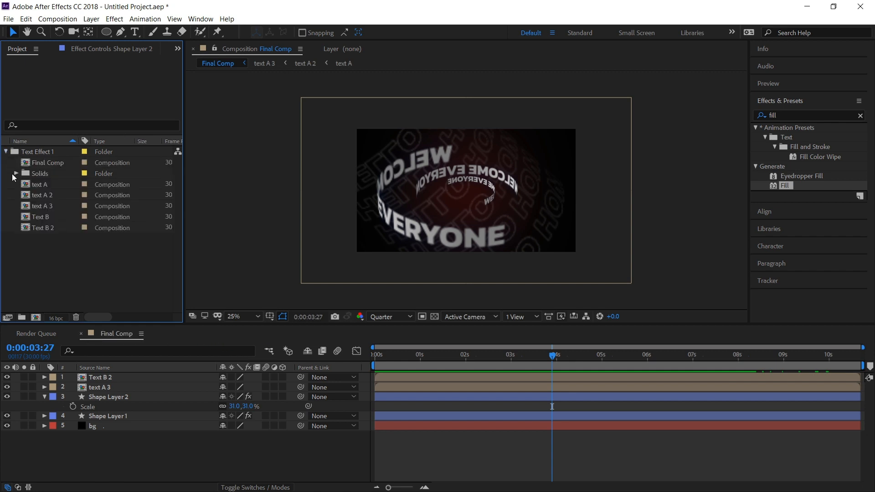
{"action": "left_click", "coordinate": [44, 184]}
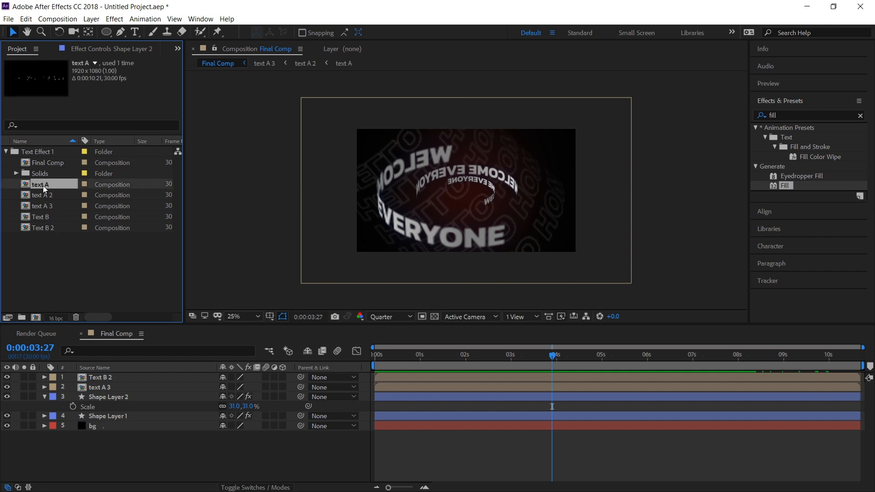
Duplicate the text A composition and move the copy out of the Text Effect 1 folder to the project root
{"action": "left_click", "coordinate": [44, 198]}
{"action": "left_click", "coordinate": [26, 18]}
{"action": "left_click", "coordinate": [45, 146]}
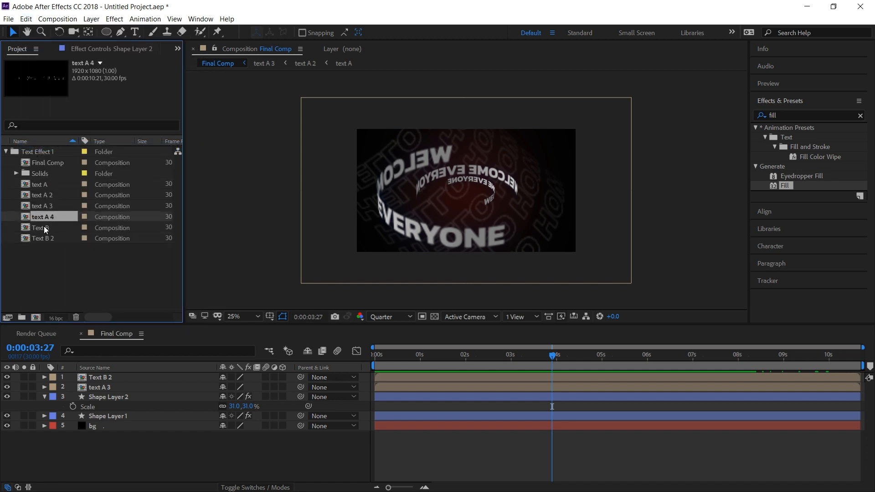
{"action": "left_click_drag", "start_coordinate": [43, 264], "coordinate": [42, 264]}
{"action": "left_click", "coordinate": [5, 162]}
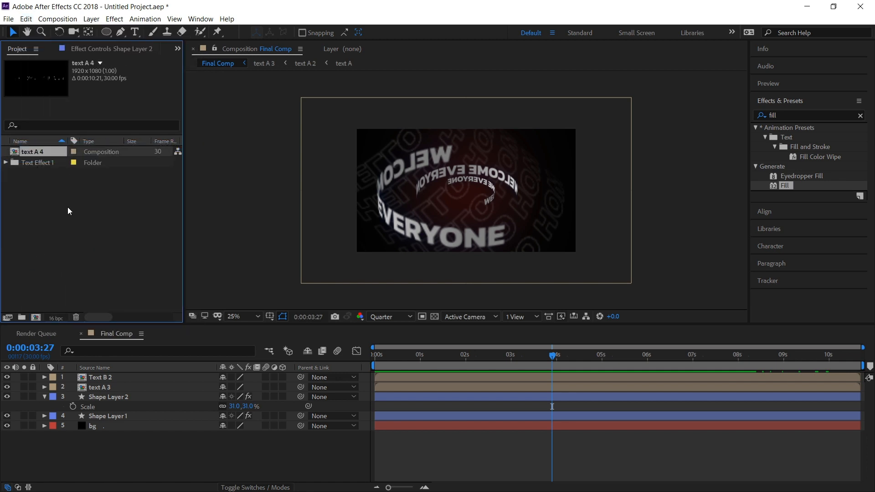
Create a project folder named "Text Effect 2" and move the text A 4 composition into it
{"action": "left_click", "coordinate": [69, 218]}
{"action": "left_click", "coordinate": [22, 317]}
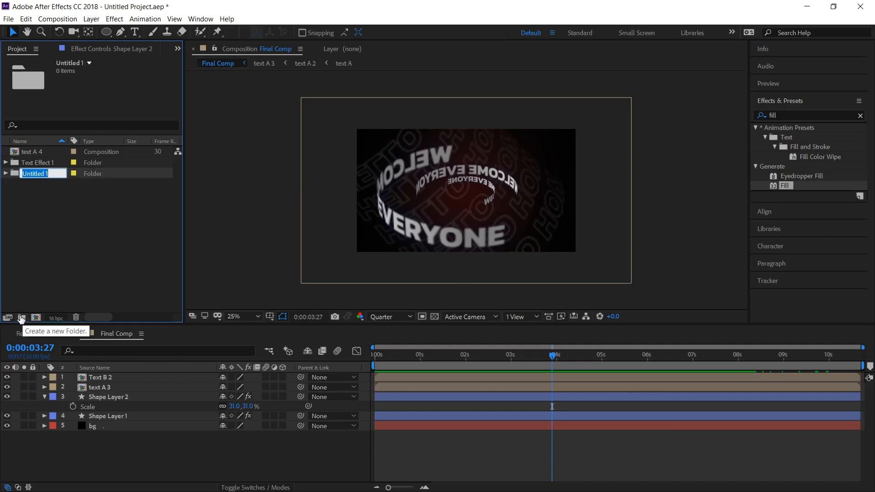
{"action": "type", "text": "Text Effect 2"}
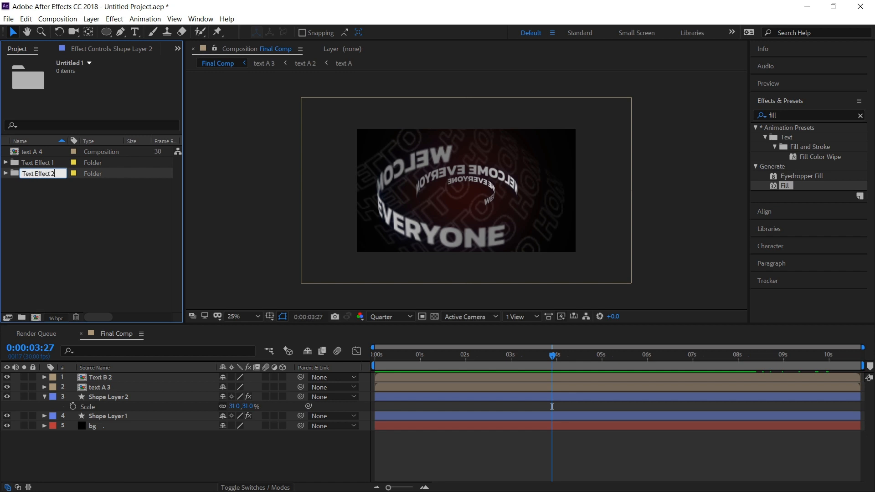
{"action": "left_click", "coordinate": [79, 207]}
{"action": "left_click_drag", "start_coordinate": [29, 154], "coordinate": [36, 173]}
{"action": "left_click", "coordinate": [6, 163]}
Open the text A 4 composition and rename it "Text a1"
{"action": "double_click", "coordinate": [40, 176]}
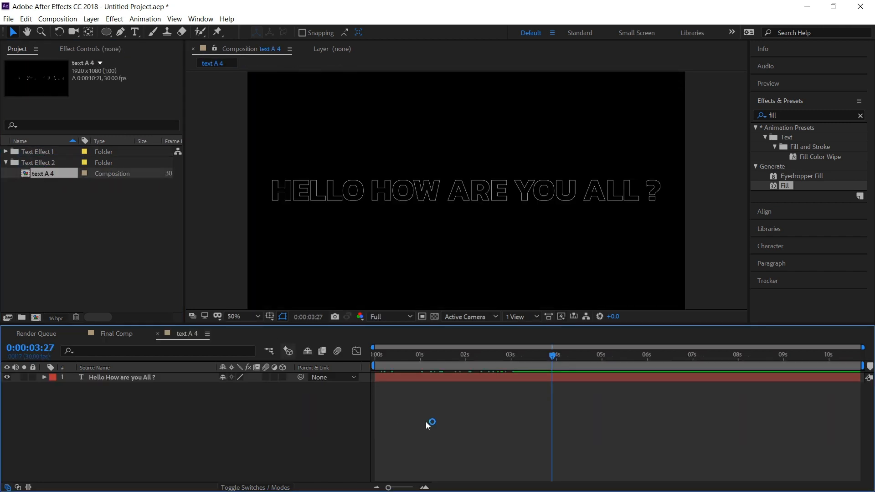
{"action": "key", "text": "ctrl+k"}
{"action": "type", "text": "Text a"}
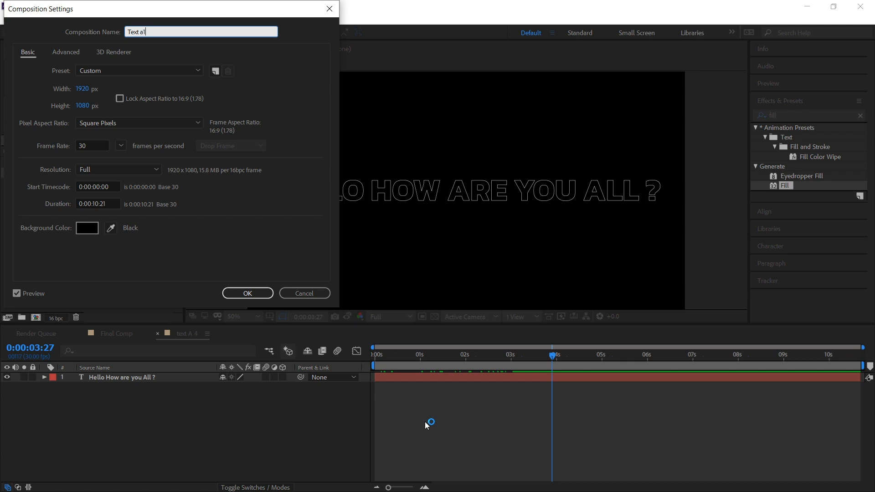
{"action": "key", "text": "Return"}
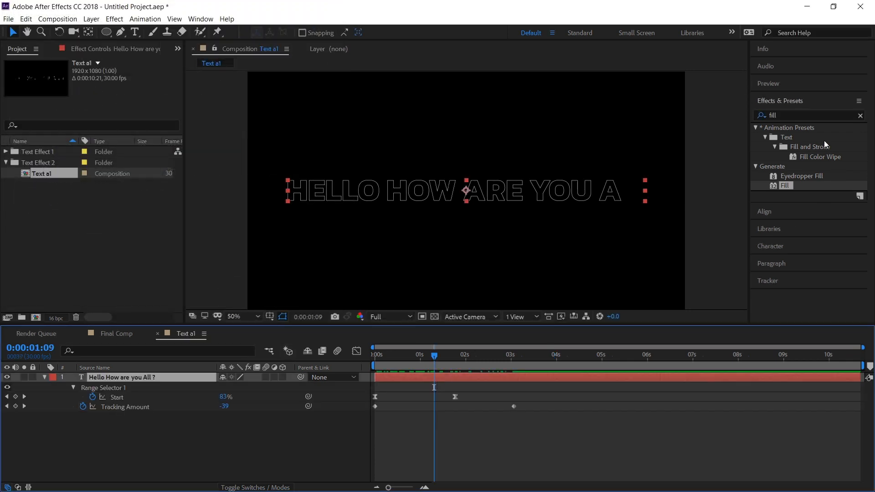
Swap the fill and stroke of the "Hello How are you All ?" text layer to give it a solid white fill
{"action": "left_click", "coordinate": [806, 101]}
{"action": "left_click", "coordinate": [410, 437]}
{"action": "left_click", "coordinate": [423, 378]}
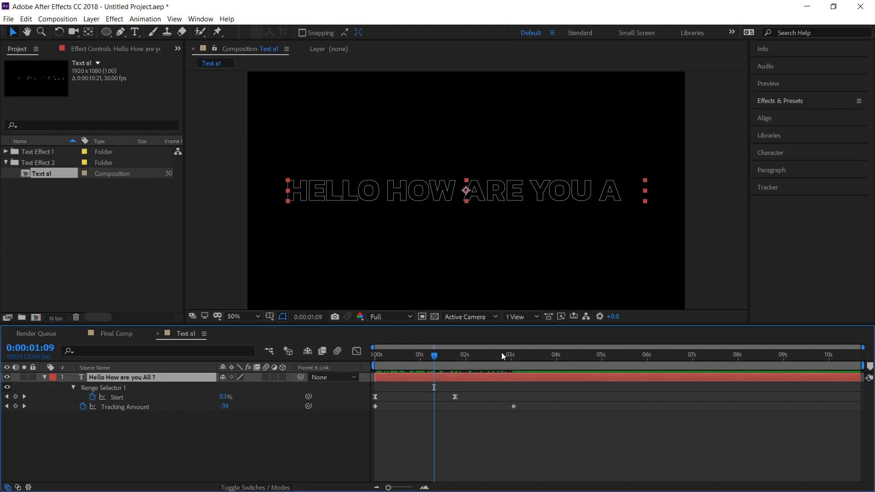
{"action": "left_click", "coordinate": [786, 154]}
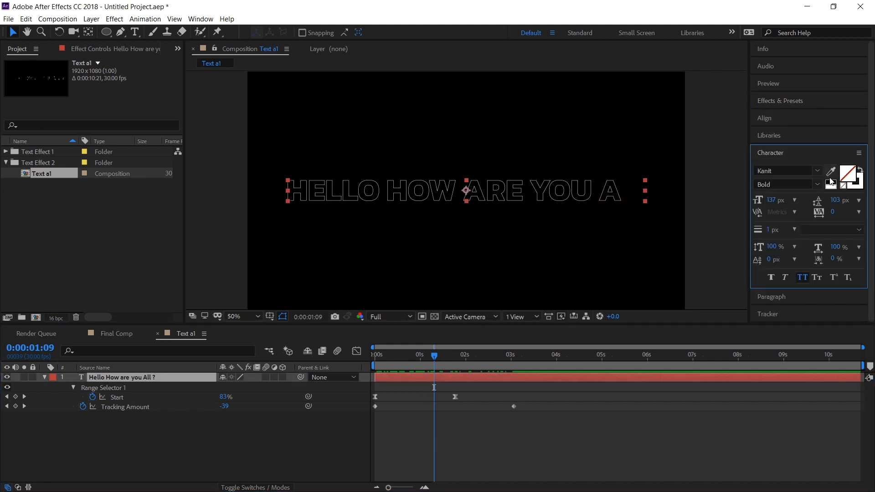
{"action": "left_click", "coordinate": [860, 172]}
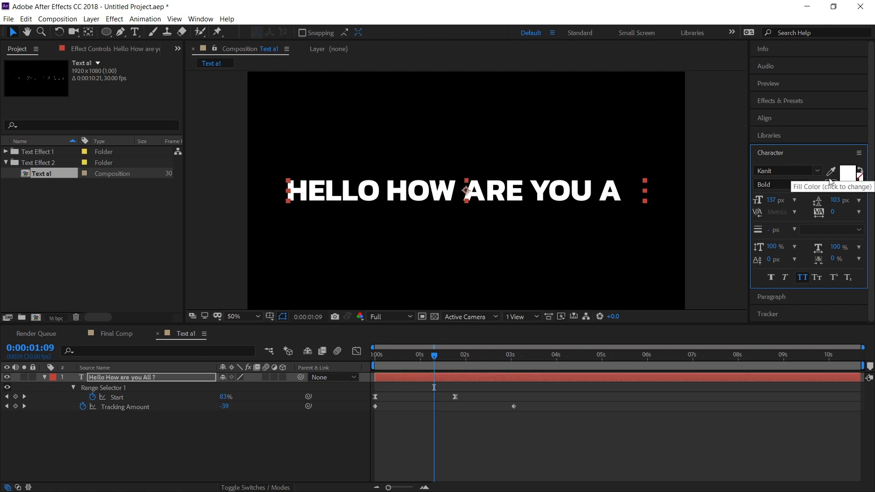
Replace the wording of the text layer with "Subscribe Now"
{"action": "double_click", "coordinate": [438, 376]}
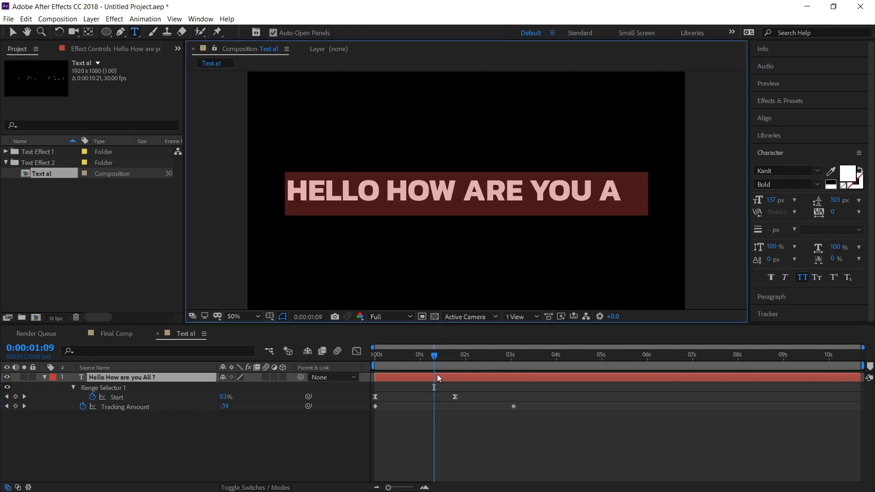
{"action": "type", "text": "T"}
{"action": "key", "text": "BackSpace"}
{"action": "type", "text": "S"}
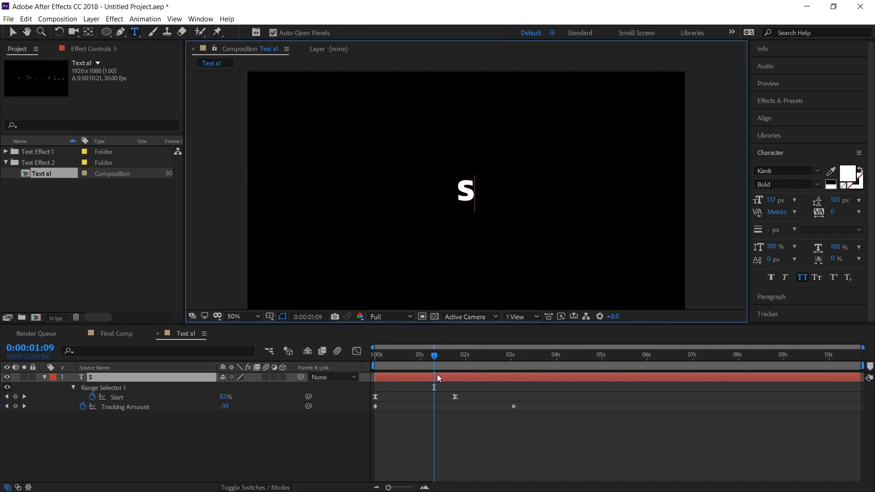
{"action": "type", "text": "ubscribn"}
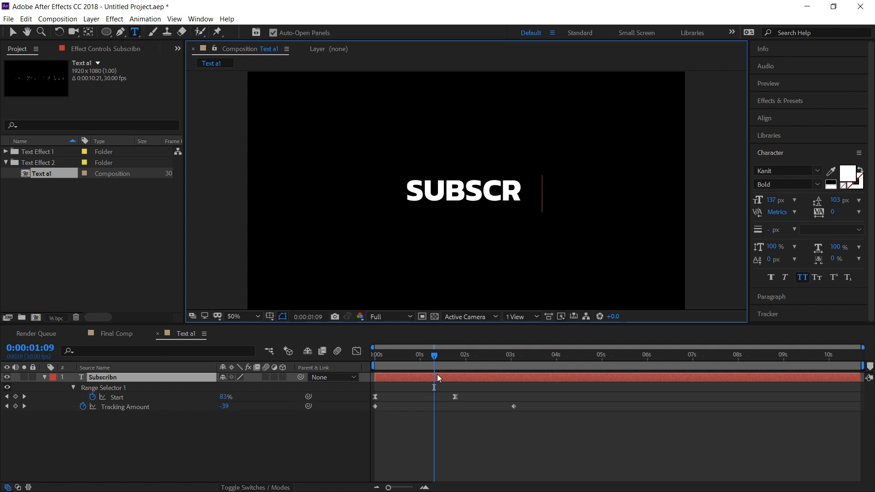
{"action": "type", "text": "e Now"}
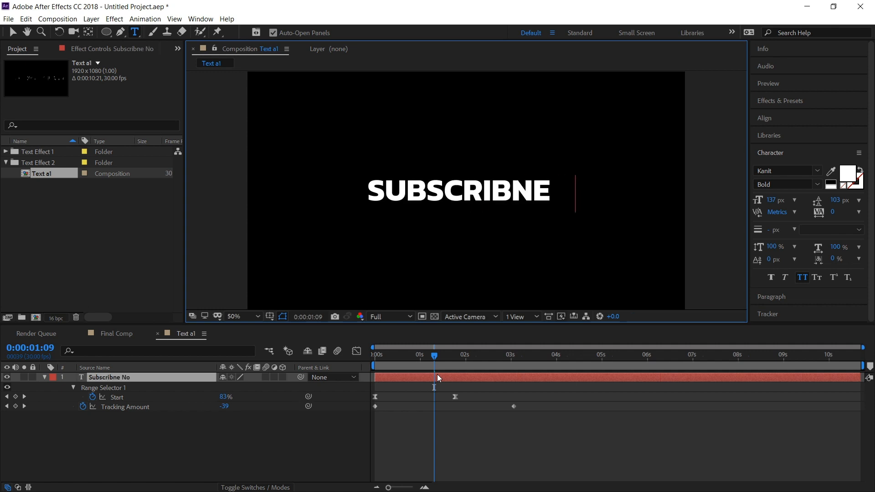
{"action": "left_click", "coordinate": [484, 360]}
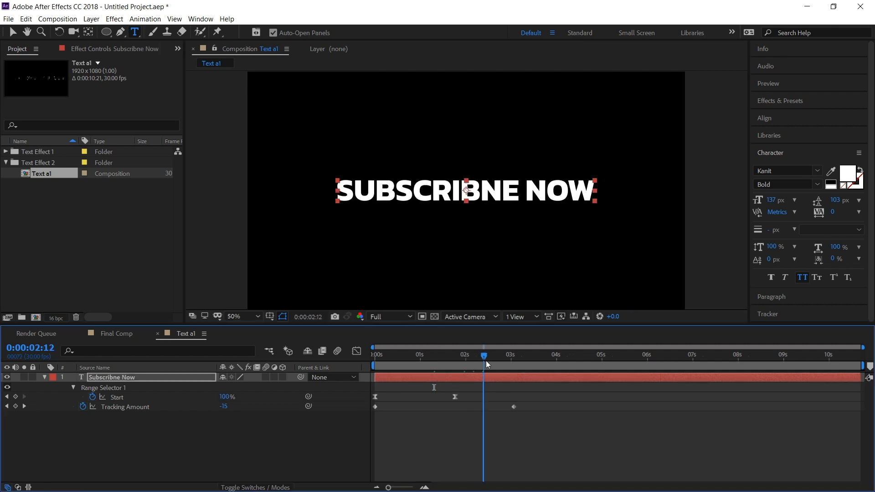
{"action": "left_click", "coordinate": [498, 190]}
{"action": "key", "text": "BackSpace"}
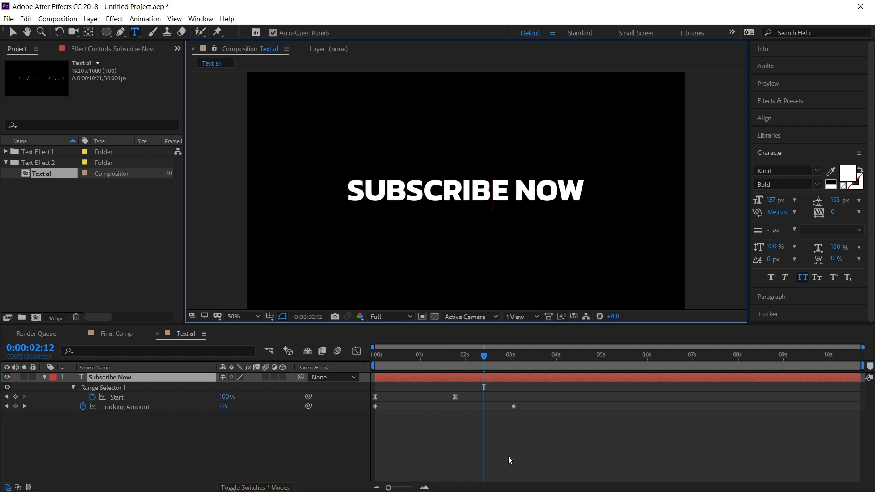
Move to 0:00:03:20 and apply the CC RepeTile effect to the Subscribe Now text layer
{"action": "left_click", "coordinate": [458, 404]}
{"action": "left_click_drag", "start_coordinate": [382, 358], "coordinate": [540, 388]}
{"action": "left_click", "coordinate": [559, 381]}
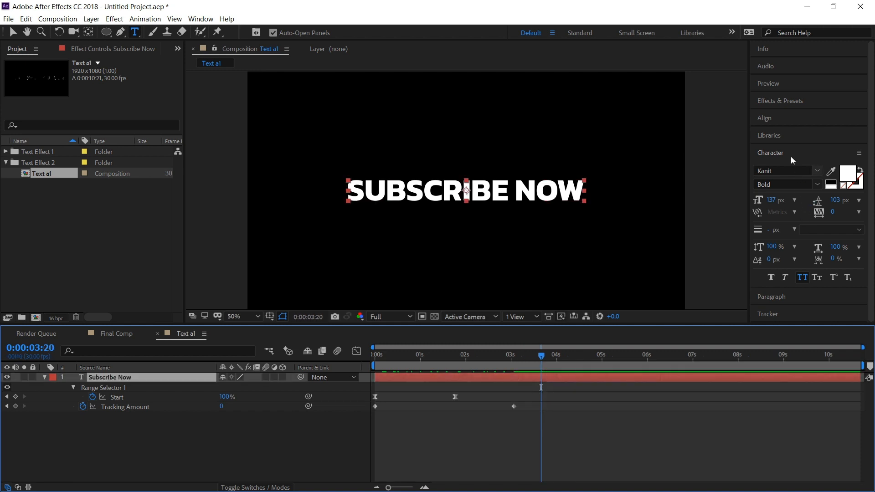
{"action": "left_click", "coordinate": [784, 104]}
{"action": "left_click", "coordinate": [786, 114]}
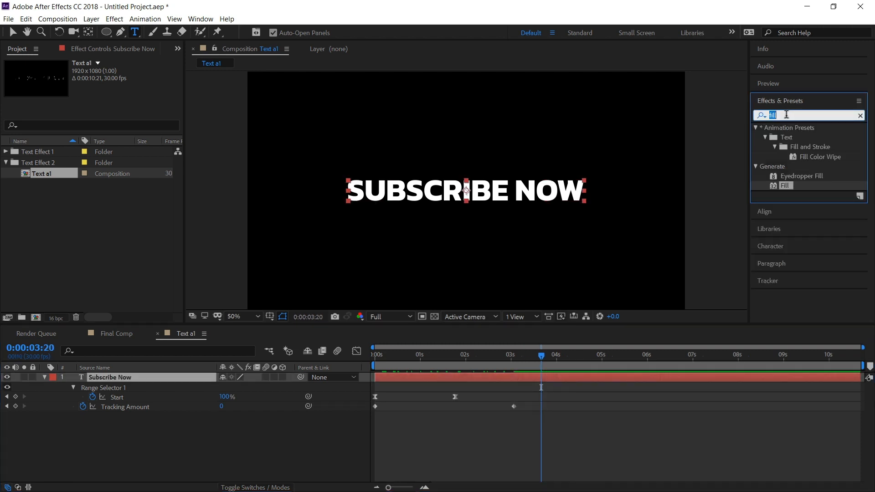
{"action": "type", "text": "cc rep"}
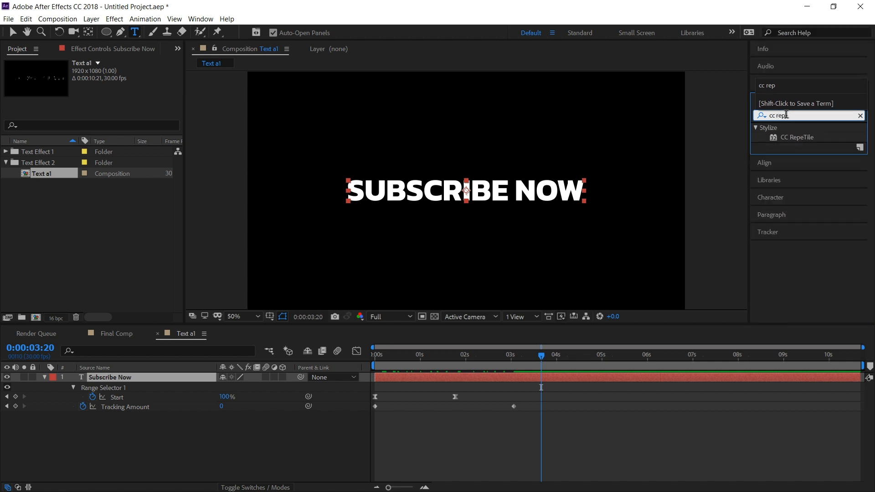
{"action": "left_click_drag", "start_coordinate": [800, 137], "coordinate": [449, 375]}
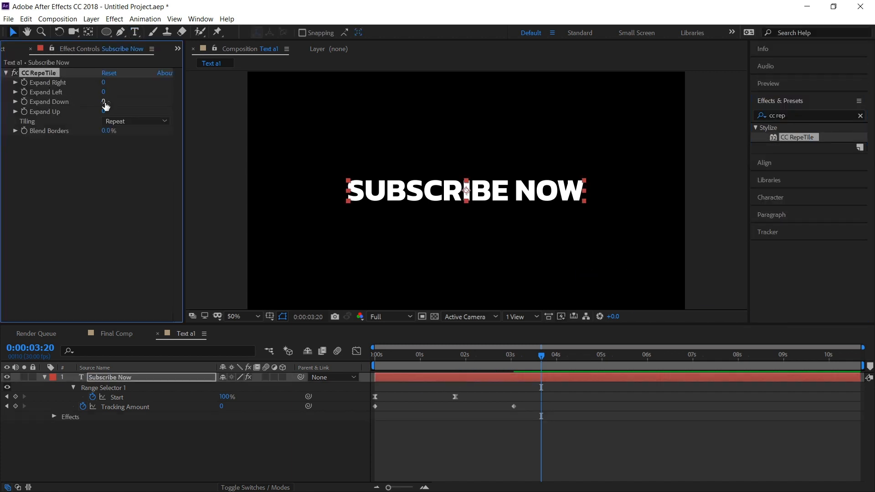
{"action": "left_click", "coordinate": [123, 377]}
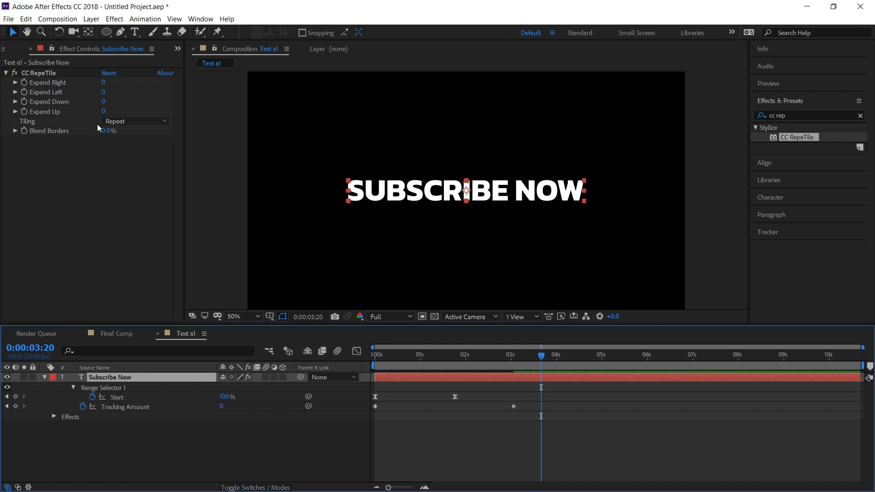
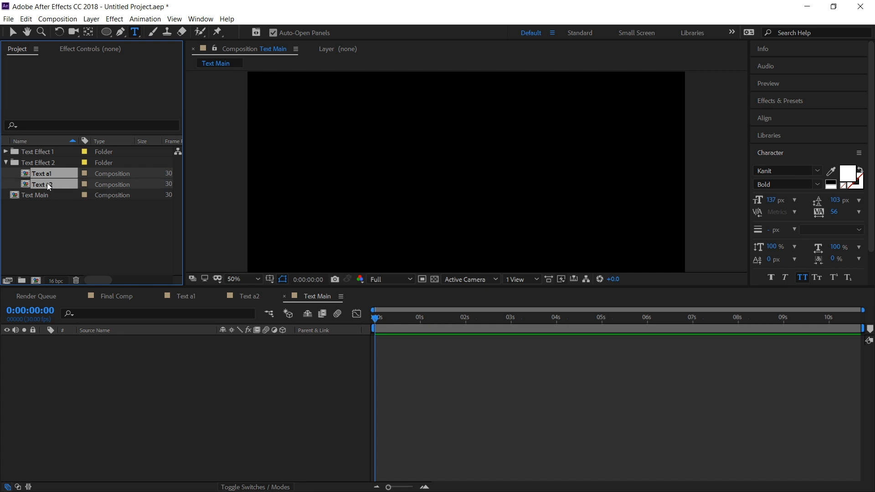
Add Text a1 and Text a2 to the Text Main composition and, at 0:00:02:28, move Text a1 to the frame's upper edge
{"action": "scroll", "coordinate": [453, 228], "scroll_direction": "down", "scroll_amount": 2}
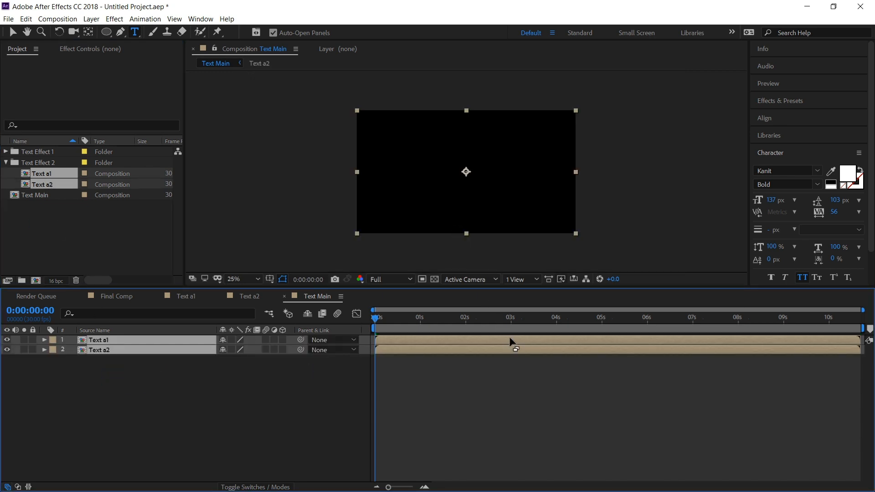
{"action": "key", "text": "v"}
{"action": "left_click", "coordinate": [507, 325]}
{"action": "left_click", "coordinate": [105, 367]}
{"action": "left_click", "coordinate": [106, 341]}
{"action": "left_click_drag", "start_coordinate": [381, 177], "coordinate": [382, 123]}
Move the Text a2 layer up so its row sits directly beneath the Subscribe Now row
{"action": "left_click", "coordinate": [123, 350]}
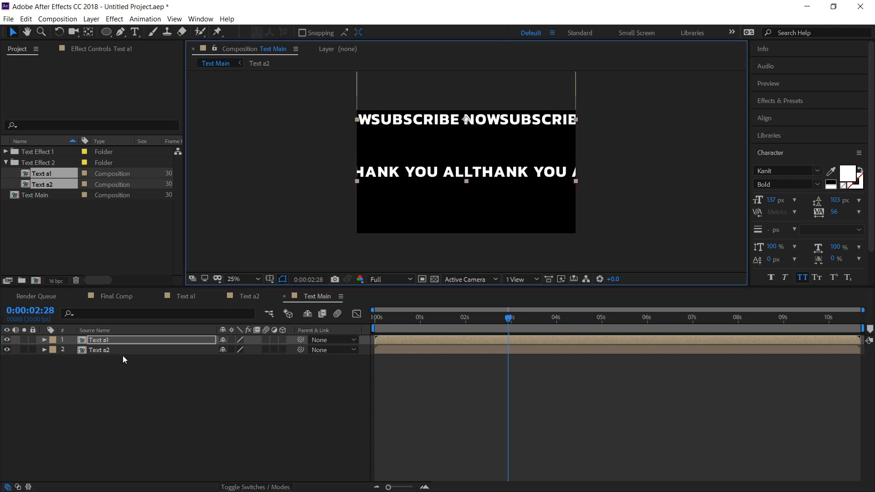
{"action": "left_click", "coordinate": [409, 175]}
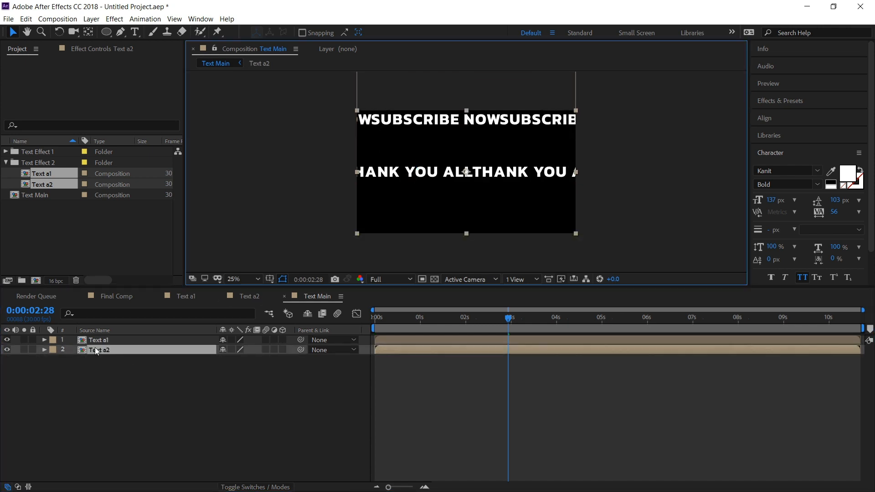
{"action": "left_click_drag", "start_coordinate": [372, 179], "coordinate": [373, 141]}
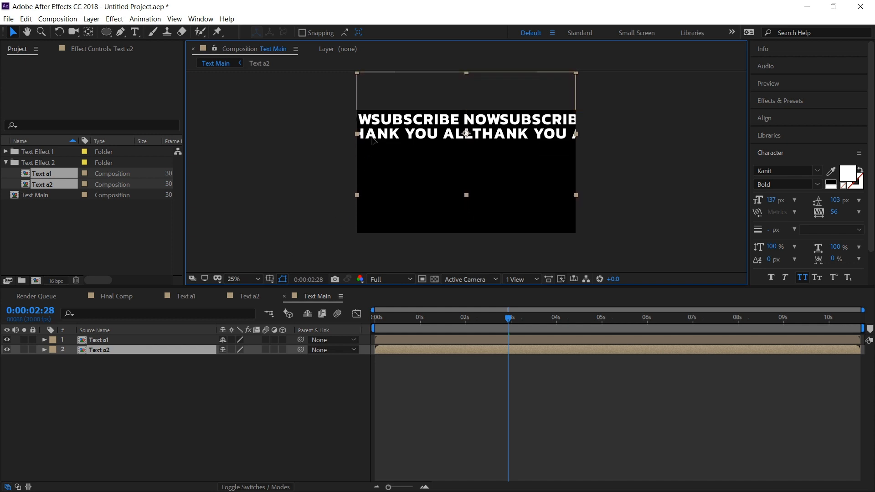
Duplicate the Text a1 and Text a2 layers and place the copies directly below the first two rows
{"action": "left_click", "coordinate": [129, 341], "text": "shift"}
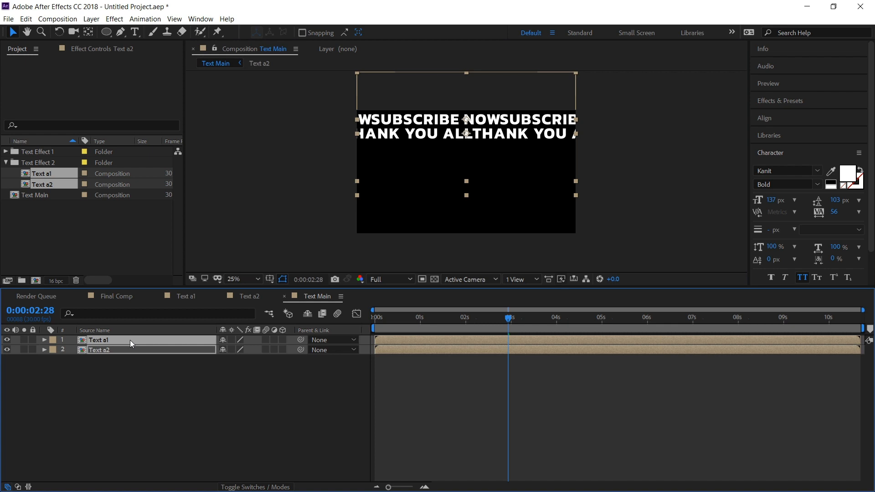
{"action": "key", "text": "ctrl+d"}
{"action": "left_click_drag", "start_coordinate": [97, 359], "coordinate": [99, 349]}
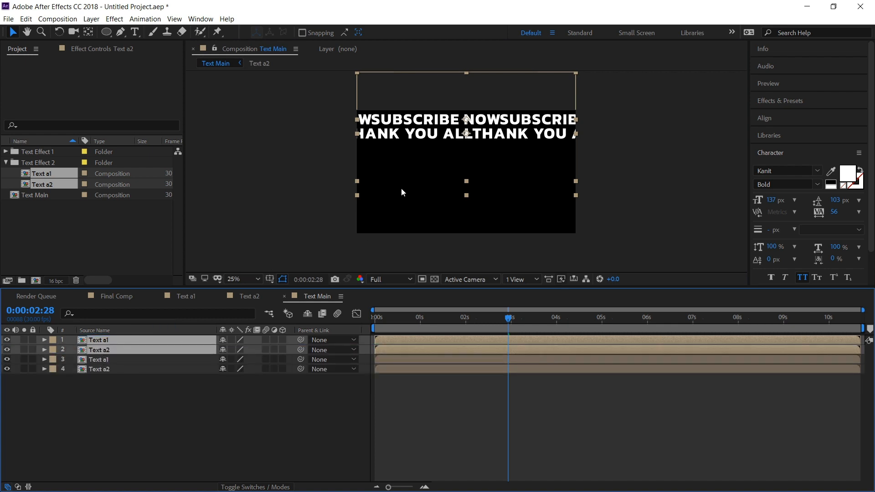
{"action": "left_click_drag", "start_coordinate": [389, 129], "coordinate": [391, 158]}
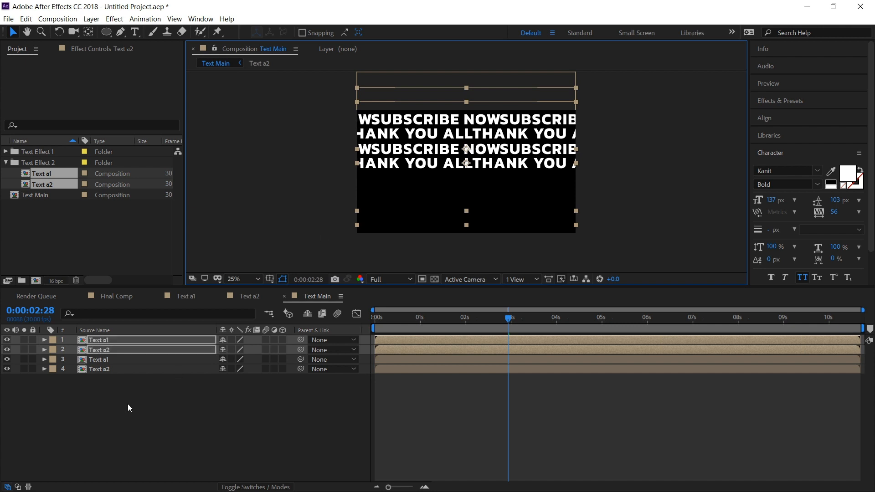
Duplicate the Text a1 and Text a2 pair twice more, stacking each copy below the previous rows to fill the frame
{"action": "key", "text": "ctrl+d"}
{"action": "left_click_drag", "start_coordinate": [104, 361], "coordinate": [143, 331]}
{"action": "scroll", "coordinate": [405, 159], "scroll_direction": "up", "scroll_amount": 2}
{"action": "left_click_drag", "start_coordinate": [360, 145], "coordinate": [368, 203]}
{"action": "scroll", "coordinate": [369, 204], "scroll_direction": "down", "scroll_amount": 2}
{"action": "key", "text": "ctrl+d"}
{"action": "left_click_drag", "start_coordinate": [104, 361], "coordinate": [114, 355]}
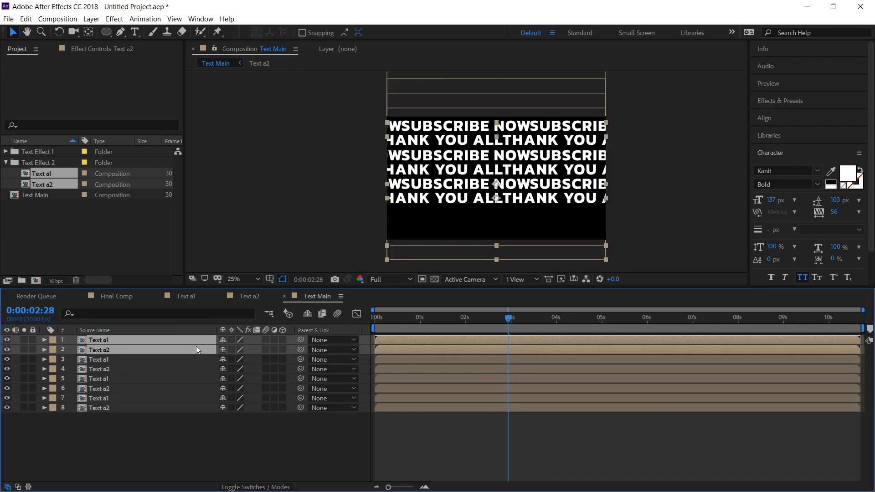
{"action": "left_click_drag", "start_coordinate": [423, 199], "coordinate": [422, 227]}
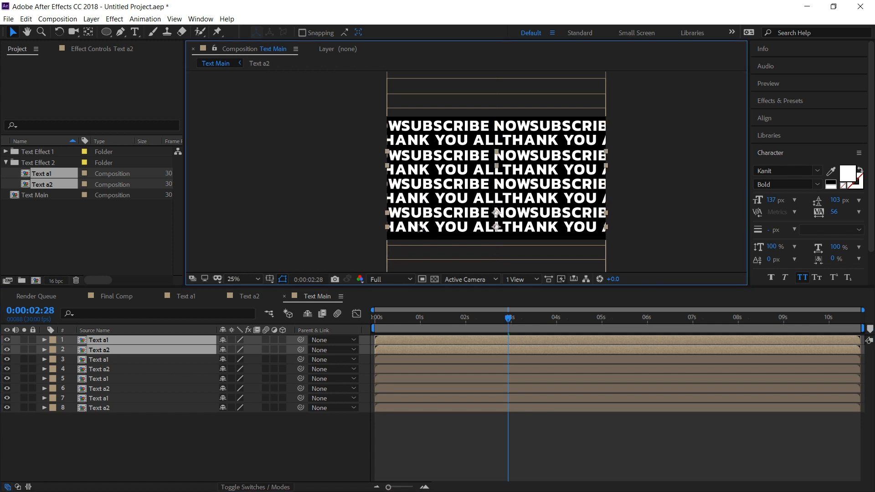
Shift all eight text rows slightly down to centre them vertically in the frame
{"action": "key", "text": "ctrl+a"}
{"action": "scroll", "coordinate": [407, 147], "scroll_direction": "up", "scroll_amount": 2}
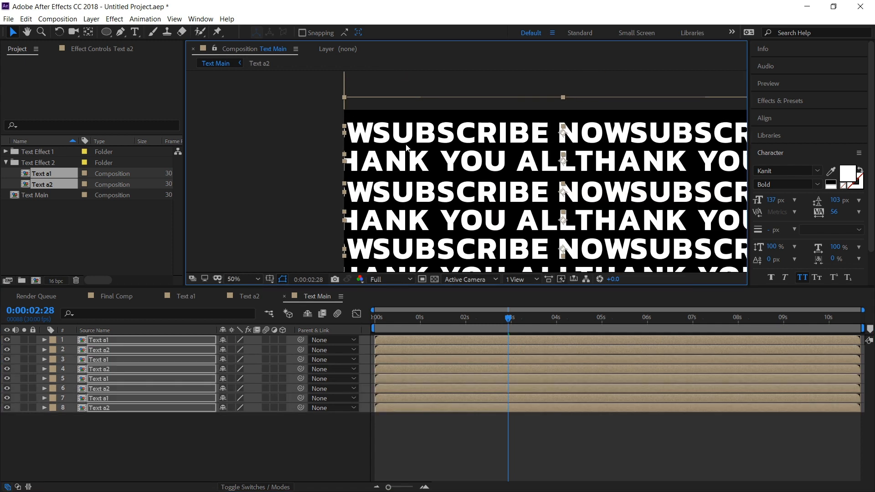
{"action": "scroll", "coordinate": [407, 147], "scroll_direction": "down", "scroll_amount": 2}
{"action": "left_click", "coordinate": [415, 432]}
Create a new composition named "Final Comp" for the second text effect
{"action": "left_click", "coordinate": [75, 243]}
{"action": "left_click", "coordinate": [61, 21]}
{"action": "left_click", "coordinate": [77, 31]}
{"action": "type", "text": "Final Comp"}
{"action": "key", "text": "Return"}
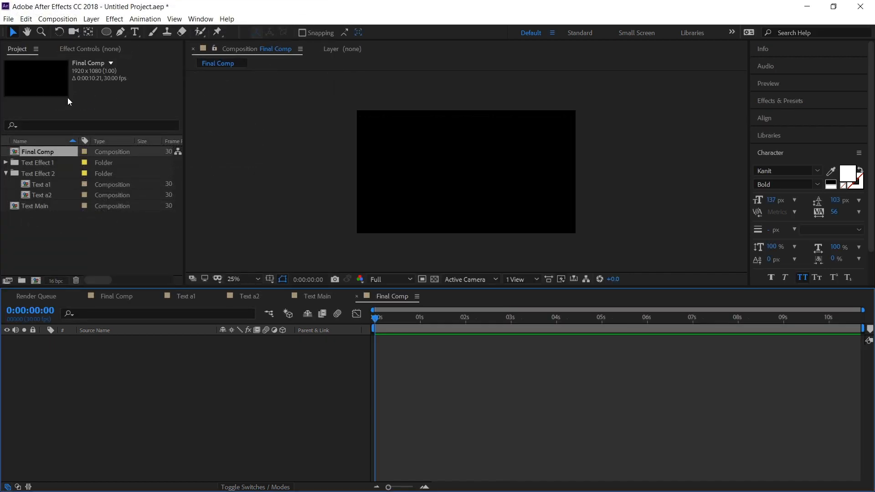
Create a 1920 × 1080 px solid named "bg" in Final Comp, coloured dark navy (00002B)
{"action": "left_click", "coordinate": [64, 248]}
{"action": "left_click", "coordinate": [86, 376]}
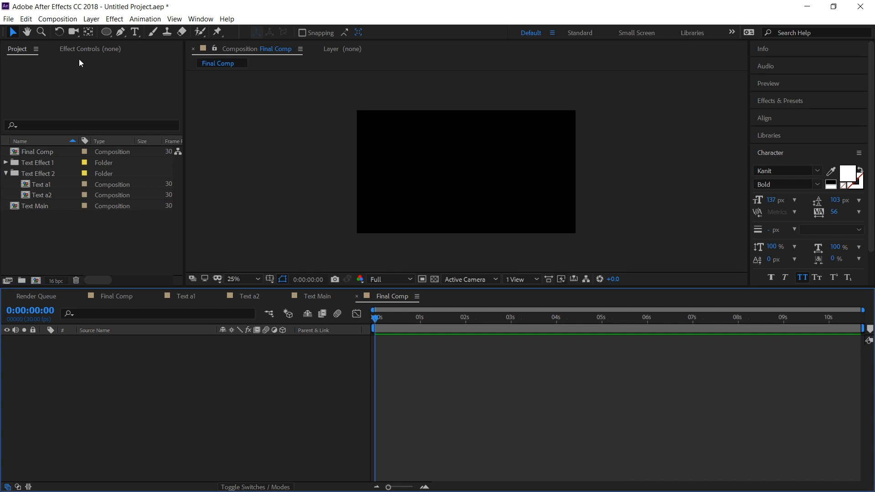
{"action": "left_click", "coordinate": [91, 19]}
{"action": "mouse_move", "coordinate": [106, 35]}
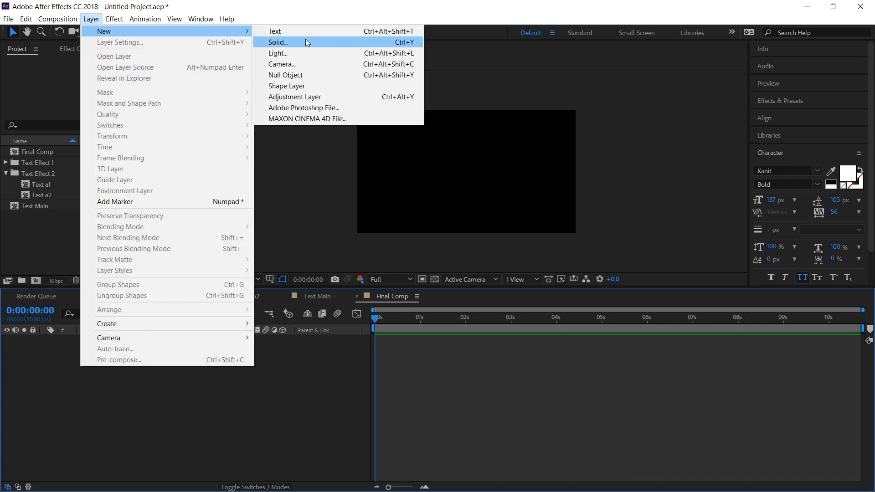
{"action": "left_click", "coordinate": [305, 42]}
{"action": "type", "text": "bg"}
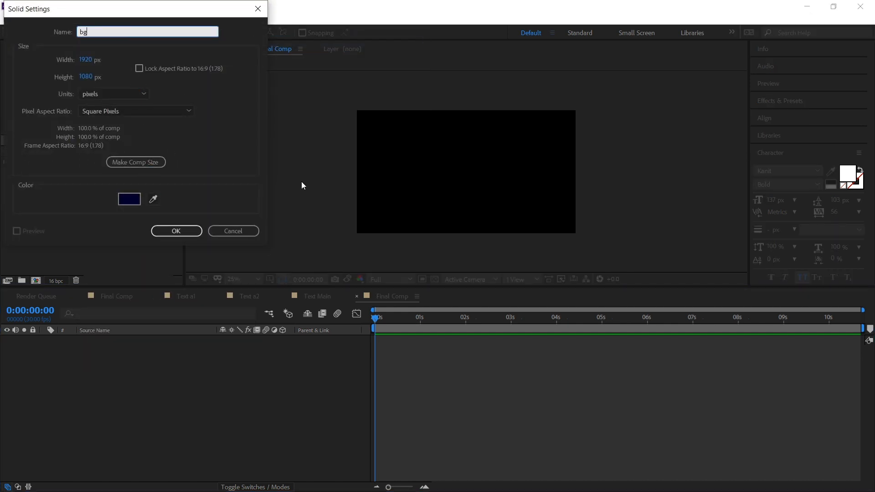
{"action": "left_click", "coordinate": [132, 199]}
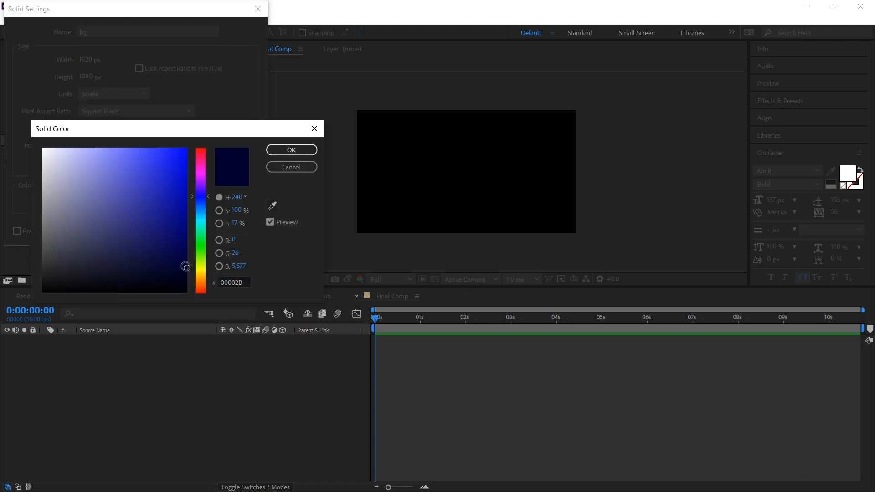
{"action": "left_click", "coordinate": [292, 150]}
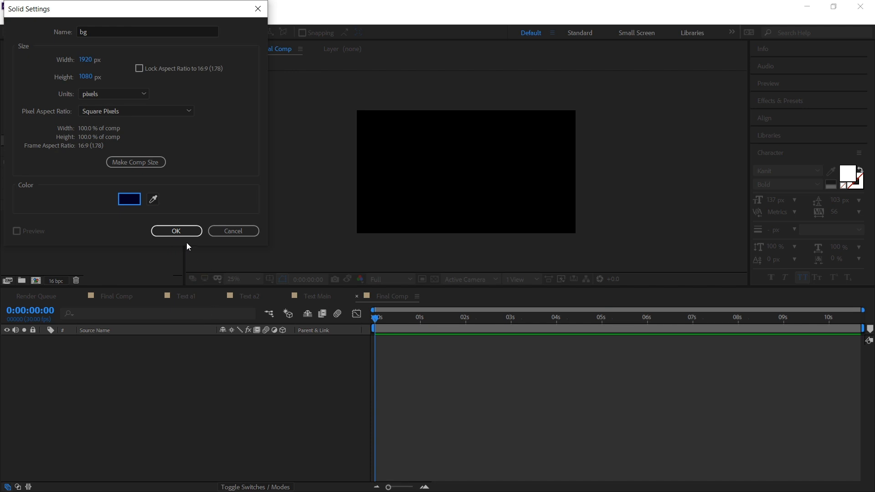
{"action": "left_click", "coordinate": [182, 232]}
Find the Drop Shadow effect and apply it to the bg layer
{"action": "left_click", "coordinate": [81, 400]}
{"action": "left_click", "coordinate": [808, 115]}
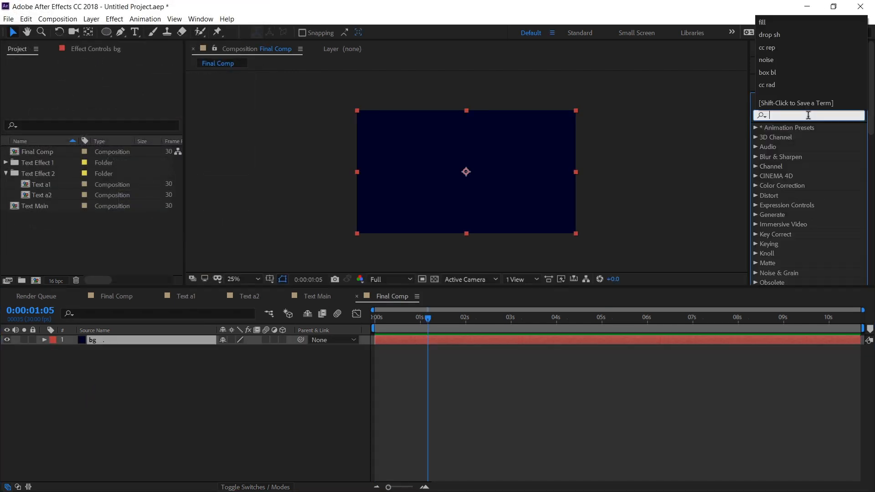
{"action": "type", "text": "add"}
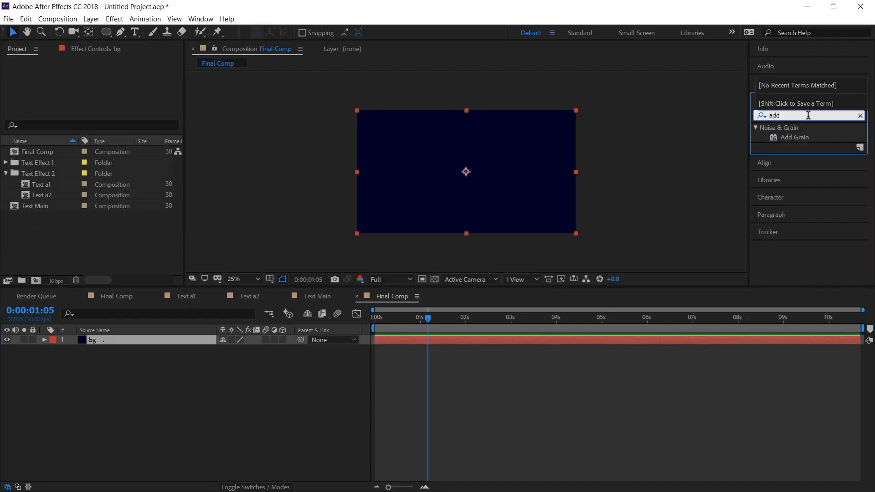
{"action": "key", "text": "BackSpace"}
{"action": "key", "text": "BackSpace"}
{"action": "key", "text": "BackSpace"}
{"action": "type", "text": "s"}
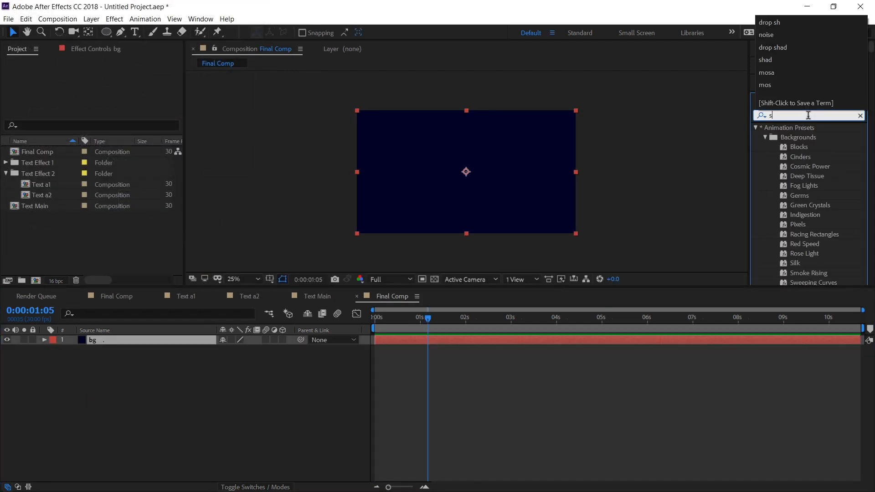
{"action": "type", "text": "had"}
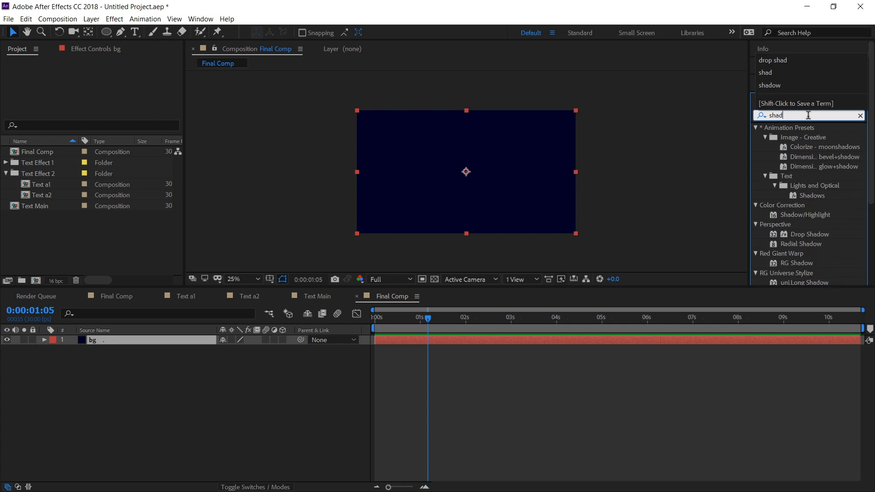
{"action": "type", "text": "ow"}
{"action": "left_click_drag", "start_coordinate": [822, 234], "coordinate": [157, 337]}
{"action": "left_click", "coordinate": [138, 378]}
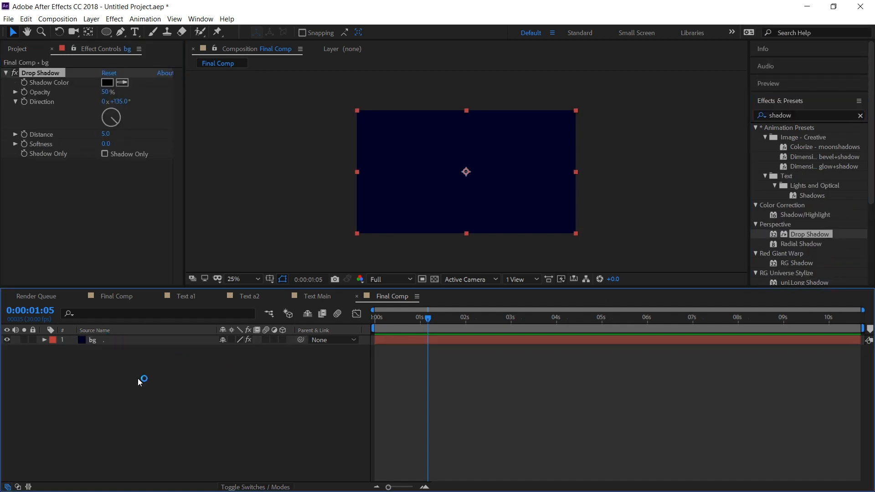
Set the bg layer's Drop Shadow opacity to 35% and its softness to about 676
{"action": "left_click", "coordinate": [106, 93]}
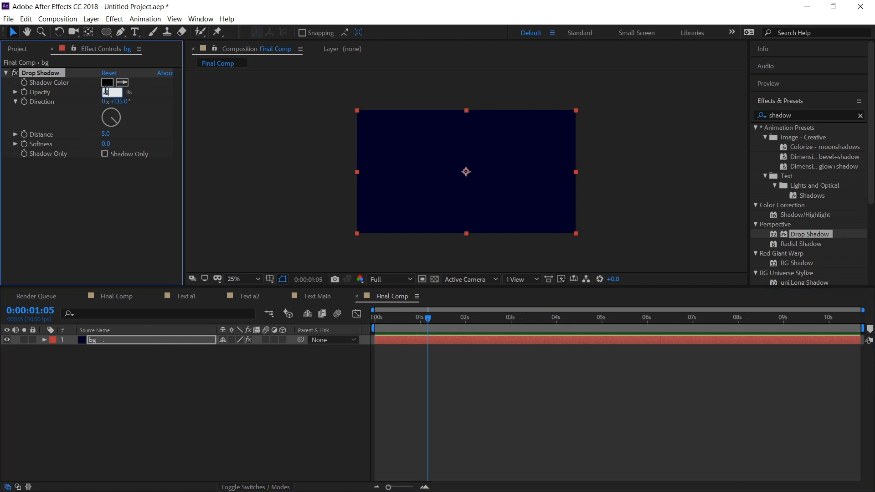
{"action": "key", "text": "Return"}
{"action": "left_click_drag", "start_coordinate": [157, 144], "coordinate": [394, 156]}
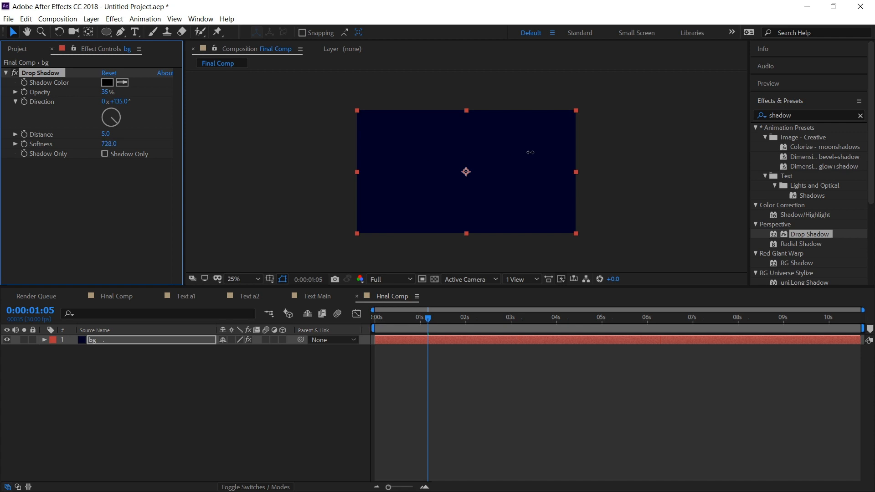
{"action": "left_click", "coordinate": [97, 345]}
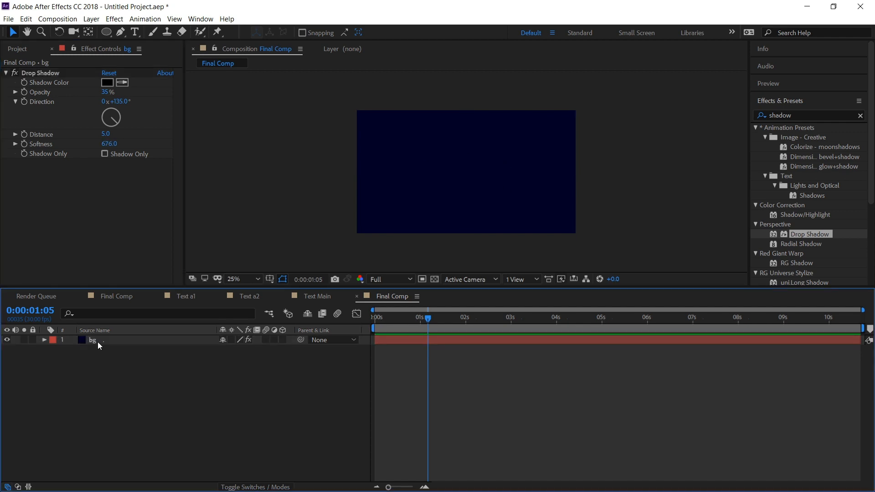
Place the Text Main composition above bg and duplicate the pair into four alternating Text Main and bg pairs
{"action": "left_click", "coordinate": [21, 49]}
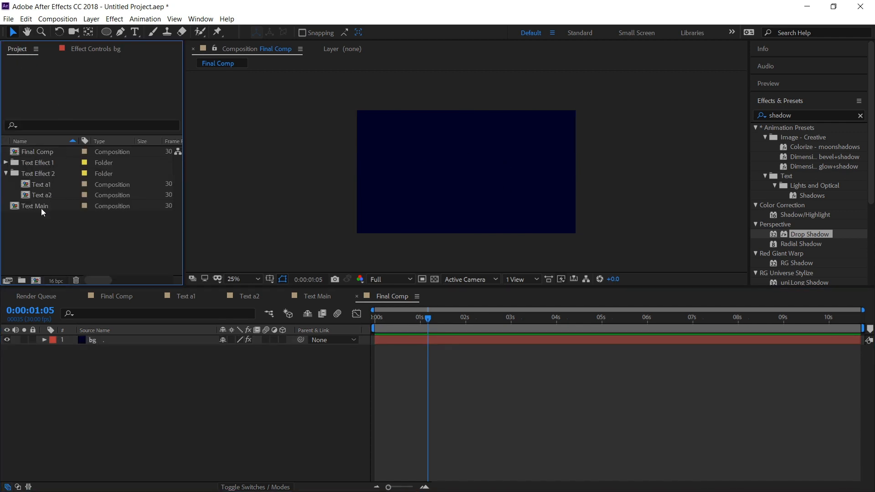
{"action": "left_click_drag", "start_coordinate": [40, 208], "coordinate": [101, 339]}
{"action": "left_click", "coordinate": [114, 350], "text": "shift"}
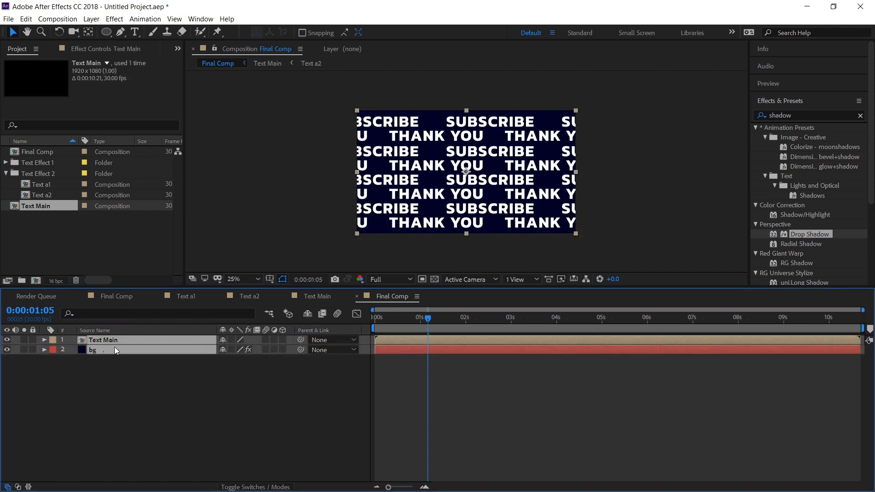
{"action": "key", "text": "ctrl+d"}
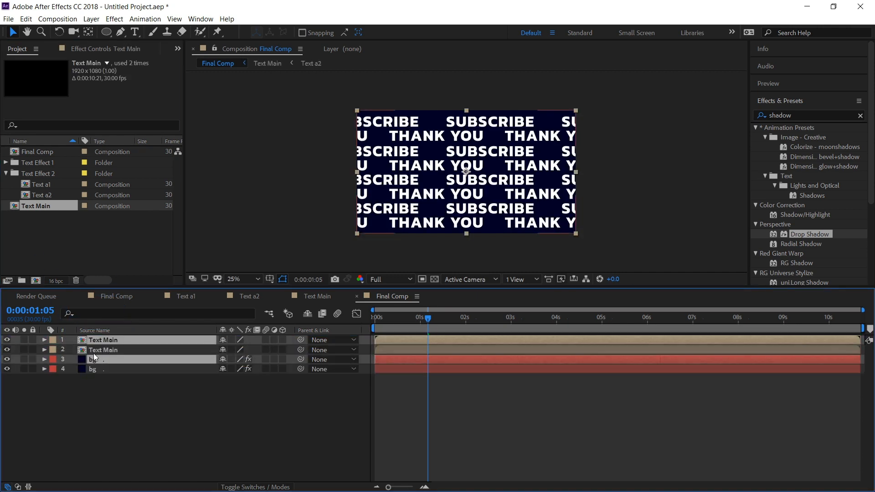
{"action": "key", "text": "ctrl+d"}
{"action": "left_click_drag", "start_coordinate": [93, 360], "coordinate": [91, 346]}
{"action": "key", "text": "ctrl+d"}
Label the lowest Text Main and bg pair sandy brown and the pair above it dark green
{"action": "left_click", "coordinate": [94, 406]}
{"action": "left_click", "coordinate": [94, 399], "text": "shift"}
{"action": "left_click", "coordinate": [52, 408]}
{"action": "left_click", "coordinate": [68, 398]}
{"action": "left_click", "coordinate": [93, 388]}
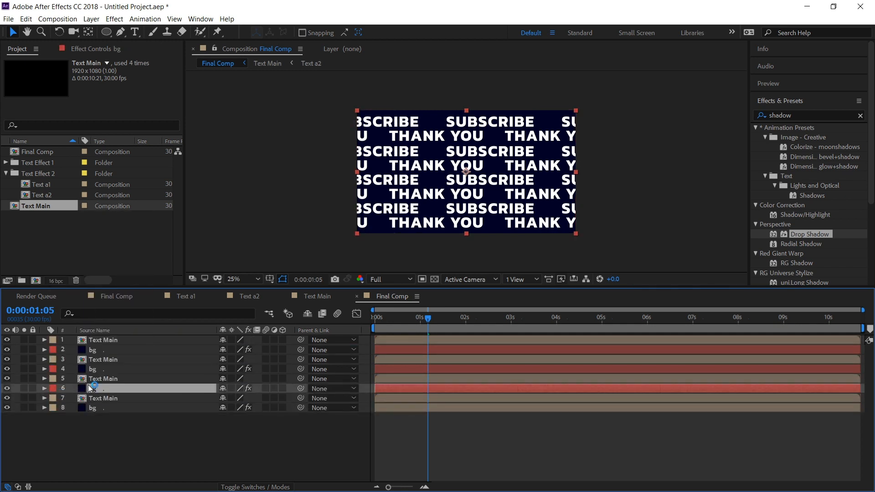
{"action": "left_click", "coordinate": [93, 379], "text": "shift"}
{"action": "left_click", "coordinate": [53, 388]}
{"action": "left_click", "coordinate": [74, 343]}
{"action": "left_click", "coordinate": [54, 386]}
{"action": "left_click", "coordinate": [61, 379]}
{"action": "left_click", "coordinate": [53, 388]}
{"action": "left_click", "coordinate": [72, 384]}
Label the second Text Main and bg pair pale green and the uppermost pair pink
{"action": "left_click", "coordinate": [102, 368]}
{"action": "left_click", "coordinate": [103, 359], "text": "shift"}
{"action": "left_click", "coordinate": [53, 369]}
{"action": "left_click", "coordinate": [68, 268]}
{"action": "left_click", "coordinate": [102, 349]}
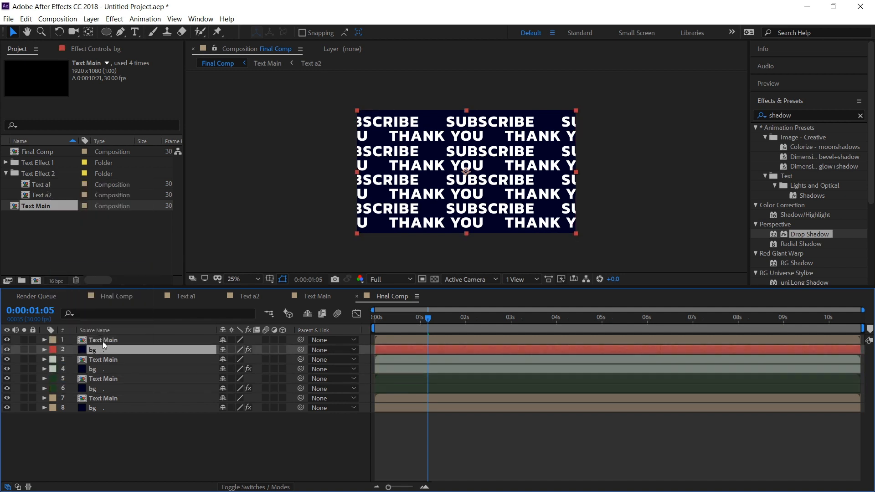
{"action": "left_click", "coordinate": [102, 340], "text": "shift"}
{"action": "left_click", "coordinate": [53, 349]}
{"action": "left_click", "coordinate": [81, 213]}
{"action": "left_click", "coordinate": [225, 450]}
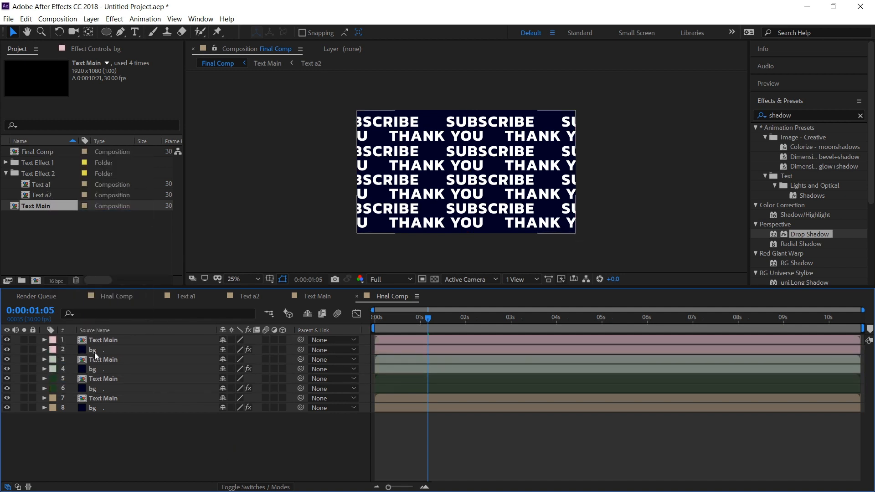
Parent each of the four Text Main layers to the bg layer directly beneath it
{"action": "left_click", "coordinate": [123, 341]}
{"action": "left_click", "coordinate": [125, 350]}
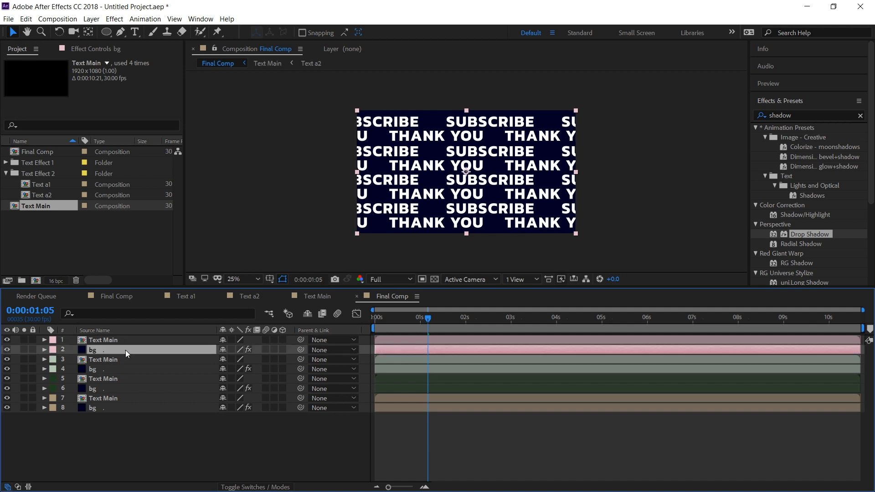
{"action": "left_click_drag", "start_coordinate": [300, 341], "coordinate": [114, 350]}
{"action": "left_click", "coordinate": [114, 358]}
{"action": "left_click_drag", "start_coordinate": [297, 359], "coordinate": [109, 370]}
{"action": "left_click", "coordinate": [114, 379]}
{"action": "left_click_drag", "start_coordinate": [299, 379], "coordinate": [114, 389]}
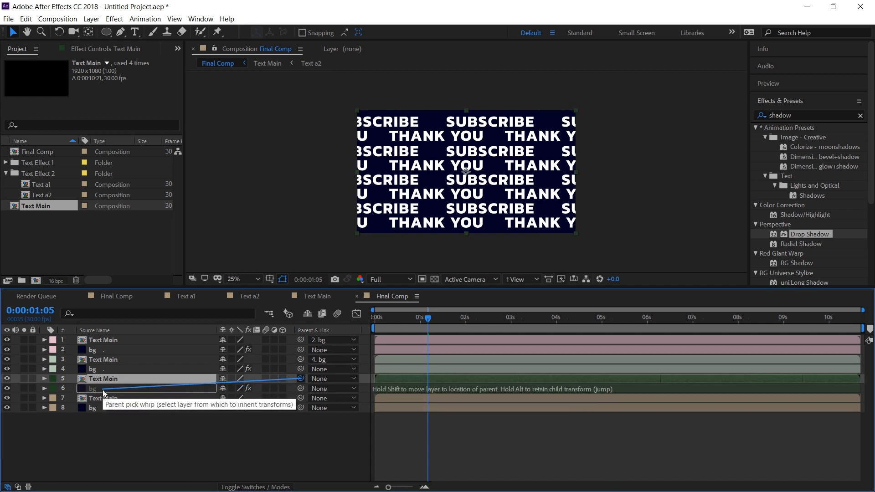
{"action": "left_click", "coordinate": [117, 398]}
{"action": "left_click_drag", "start_coordinate": [300, 399], "coordinate": [141, 408]}
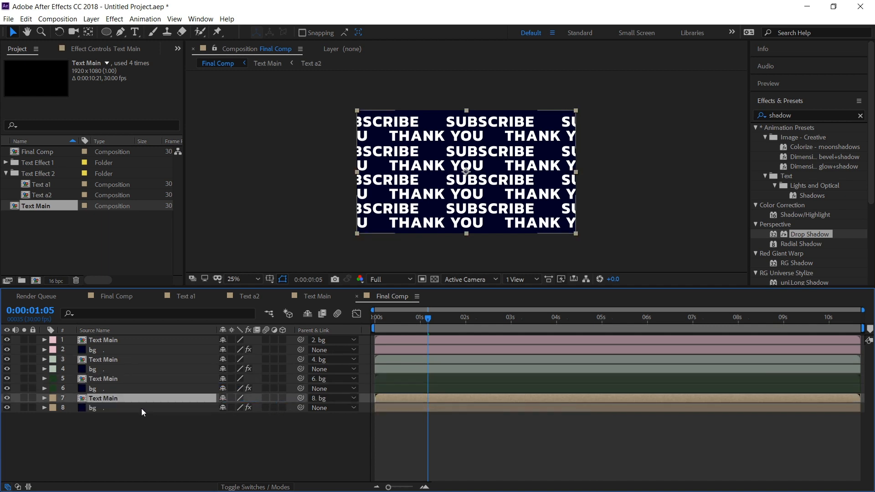
{"action": "left_click", "coordinate": [141, 409]}
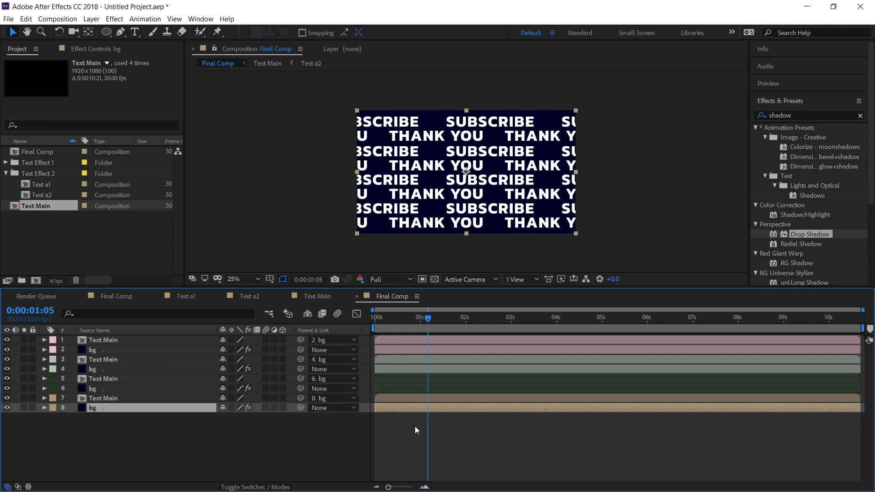
Rotate the pink bg layer to 45° and the pale green bg layer to -45°
{"action": "left_click", "coordinate": [121, 352]}
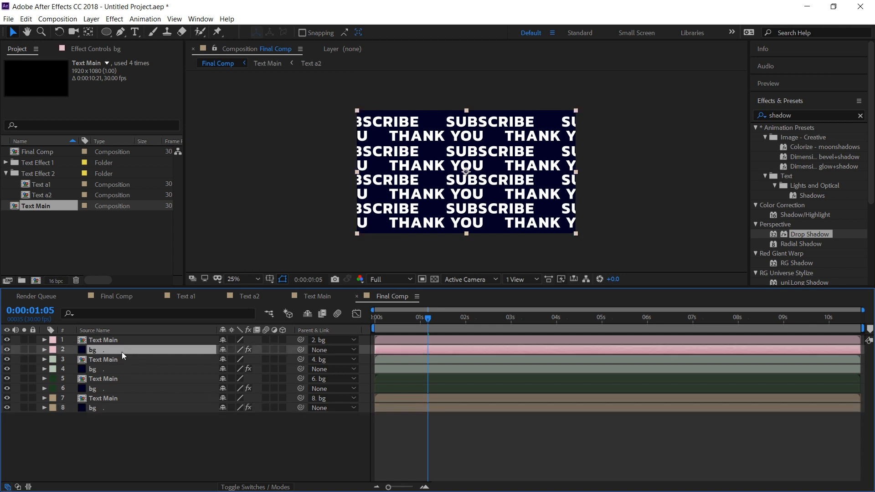
{"action": "key", "text": "r"}
{"action": "type", "text": "45"}
{"action": "key", "text": "Return"}
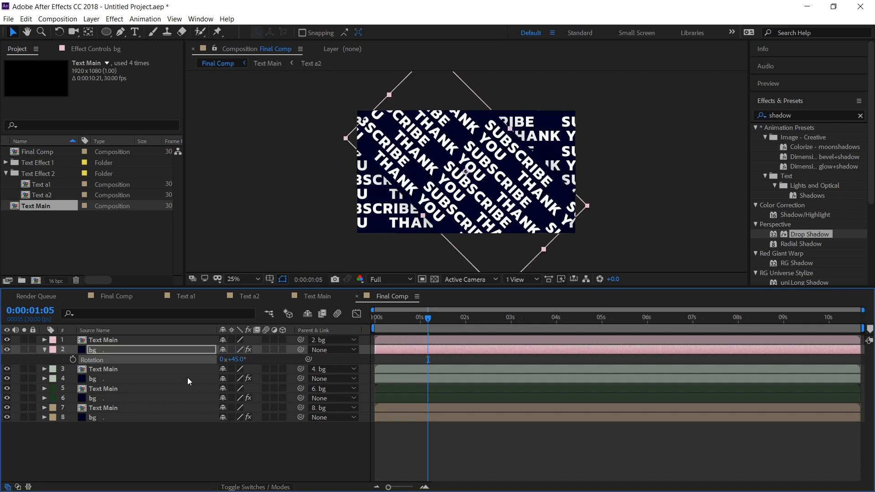
{"action": "left_click", "coordinate": [149, 382]}
{"action": "key", "text": "r"}
{"action": "left_click", "coordinate": [235, 390]}
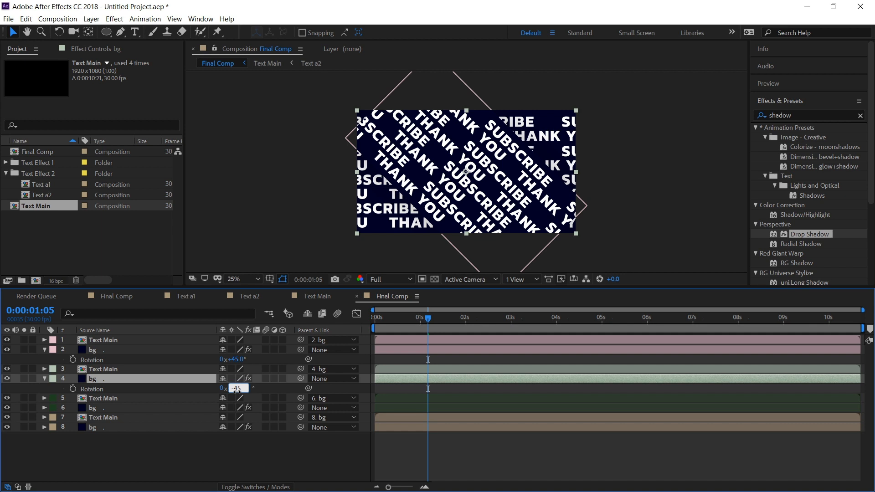
{"action": "key", "text": "Return"}
Rotate the dark green bg layer to 45° and the sandy brown bg layer to -45°
{"action": "left_click", "coordinate": [168, 405]}
{"action": "key", "text": "r"}
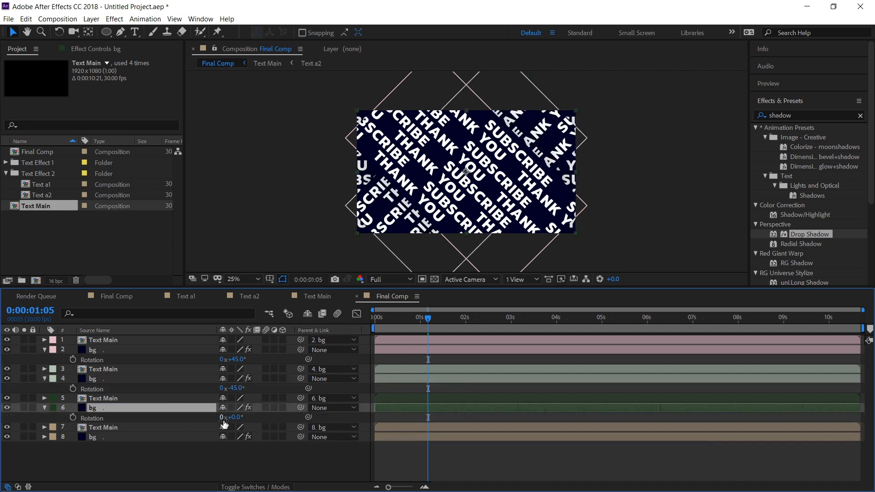
{"action": "left_click", "coordinate": [236, 417]}
{"action": "type", "text": "45"}
{"action": "key", "text": "Return"}
{"action": "left_click", "coordinate": [193, 434]}
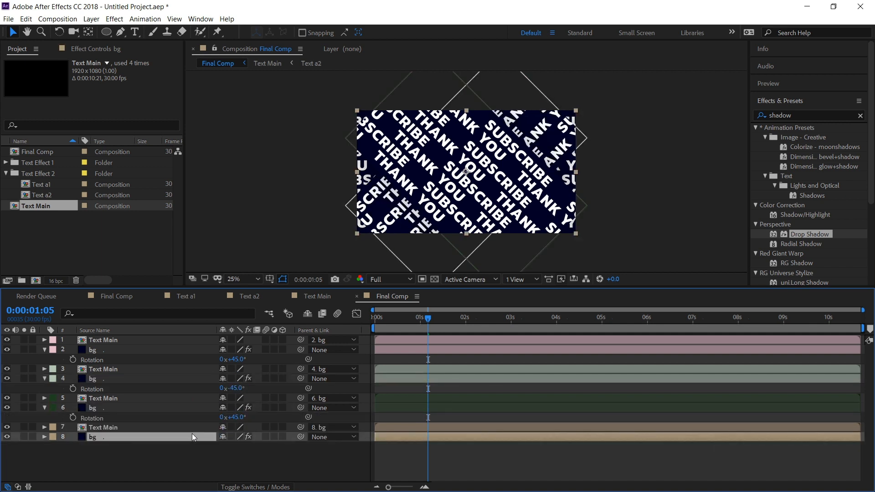
{"action": "key", "text": "r"}
{"action": "left_click", "coordinate": [233, 446]}
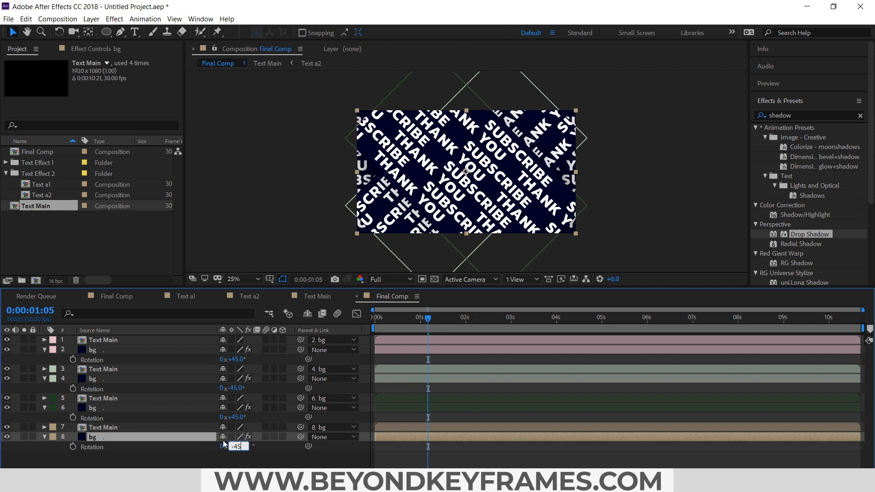
{"action": "left_click", "coordinate": [234, 461]}
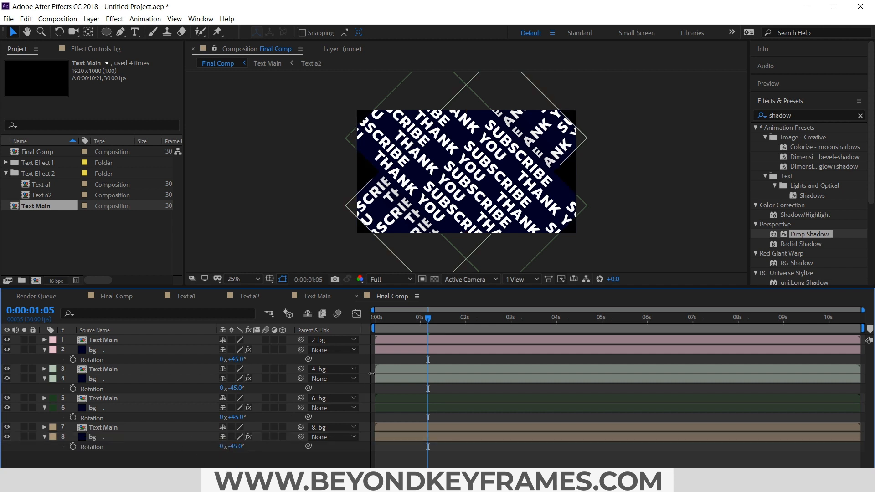
Move the pink bg layer down and left to about 508, 840, and shift the pale green bg layer down and right
{"action": "left_click", "coordinate": [156, 349]}
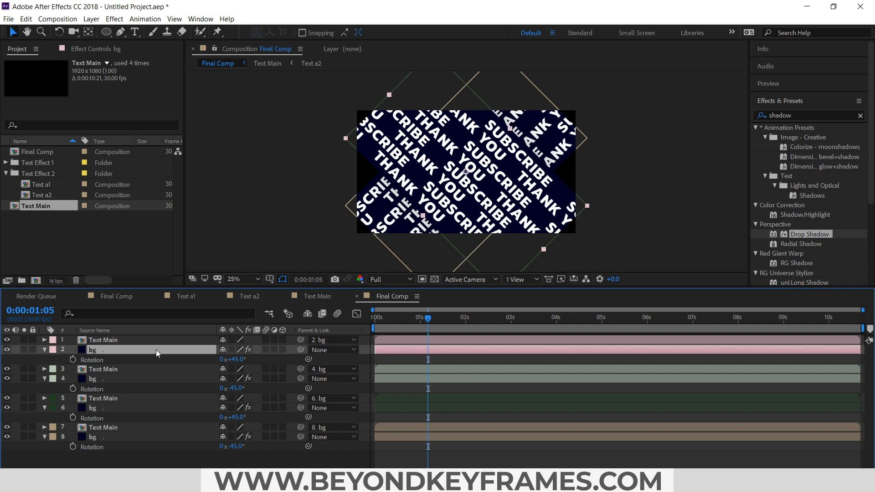
{"action": "key", "text": "p"}
{"action": "left_click_drag", "start_coordinate": [458, 184], "coordinate": [406, 217]}
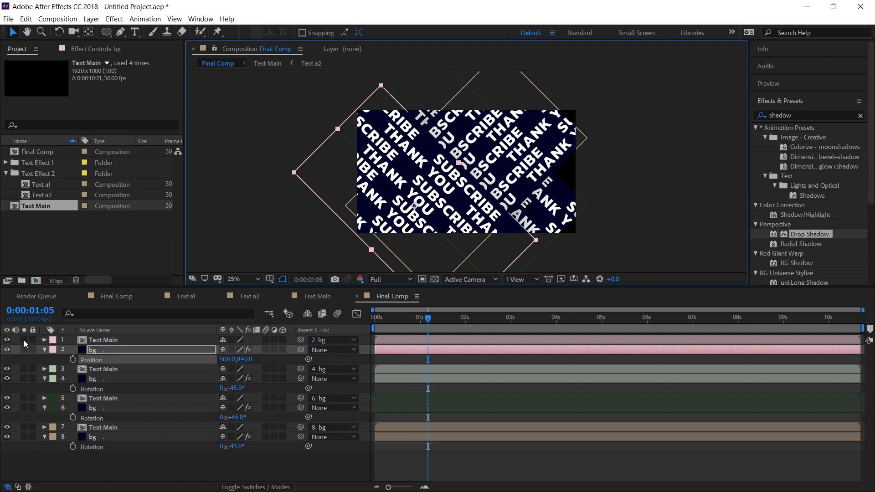
{"action": "left_click_drag", "start_coordinate": [23, 341], "coordinate": [23, 379]}
{"action": "left_click", "coordinate": [93, 379]}
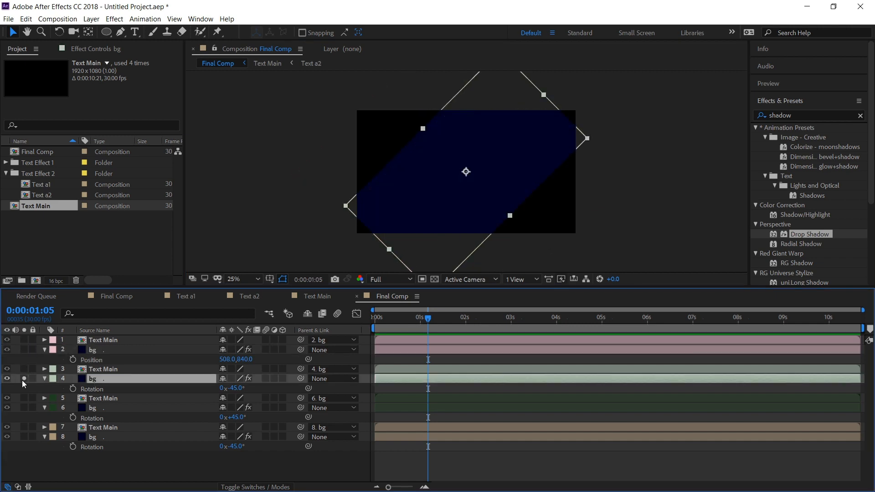
{"action": "left_click_drag", "start_coordinate": [462, 179], "coordinate": [510, 206]}
Shift the dark green bg layer left and the sandy brown one slightly up and right, and return the playhead to the start
{"action": "left_click", "coordinate": [100, 409]}
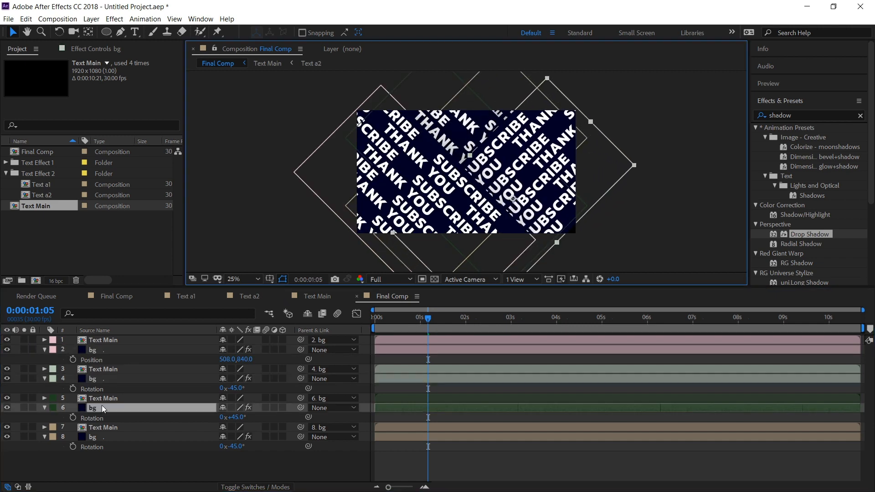
{"action": "left_click_drag", "start_coordinate": [427, 108], "coordinate": [395, 121]}
{"action": "left_click", "coordinate": [111, 437]}
{"action": "left_click_drag", "start_coordinate": [518, 135], "coordinate": [511, 104]}
{"action": "mouse_move", "coordinate": [376, 320]}
{"action": "left_mouse_down"}
{"action": "mouse_move", "coordinate": [447, 321]}
{"action": "mouse_move", "coordinate": [374, 331]}
{"action": "left_mouse_up"}
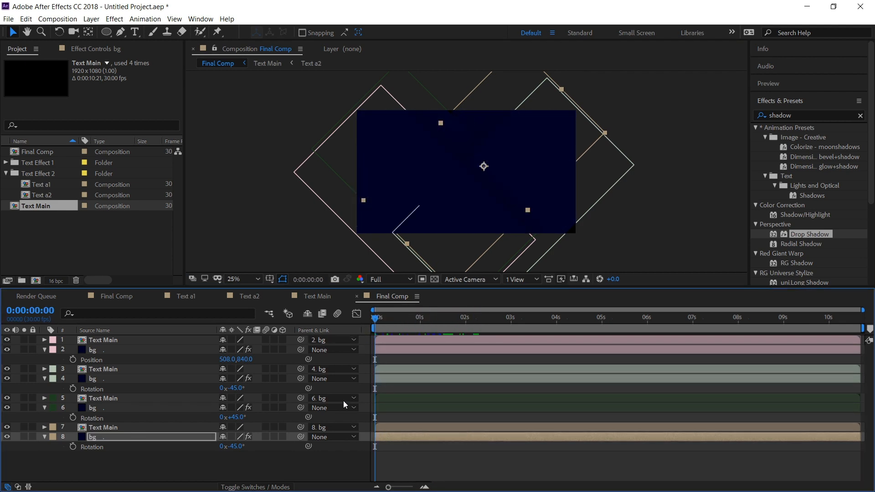
Keyframe the position of all four bg layers at their current placement and shift those keyframes to about frame 21
{"action": "left_click", "coordinate": [102, 409], "text": "ctrl"}
{"action": "left_click", "coordinate": [101, 379], "text": "ctrl"}
{"action": "left_click", "coordinate": [101, 351], "text": "ctrl"}
{"action": "key", "text": "u"}
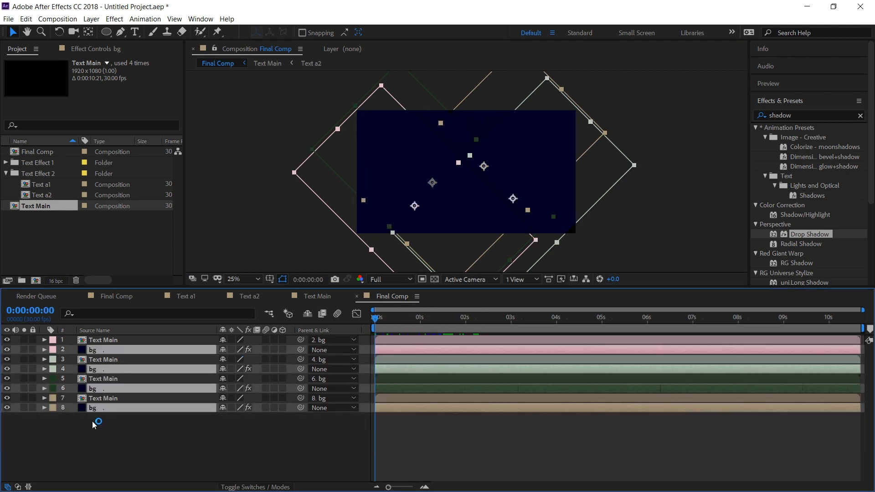
{"action": "key", "text": "p"}
{"action": "left_click", "coordinate": [73, 360]}
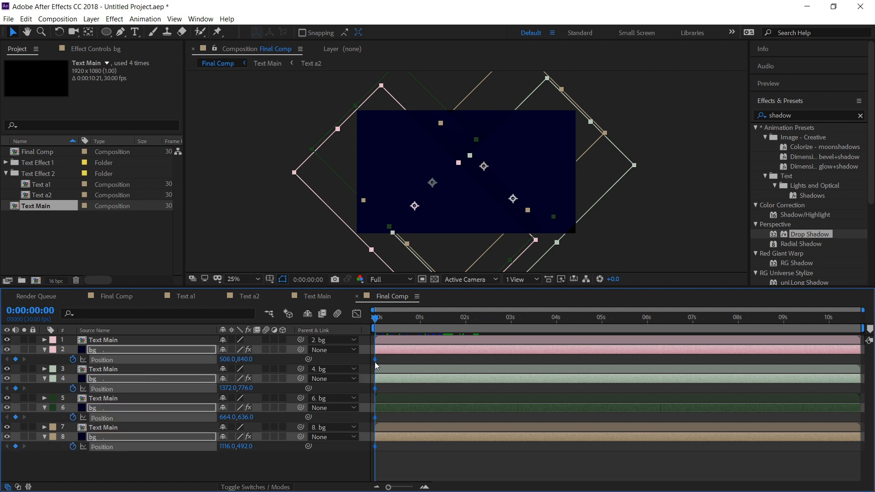
{"action": "left_click_drag", "start_coordinate": [374, 362], "coordinate": [387, 362]}
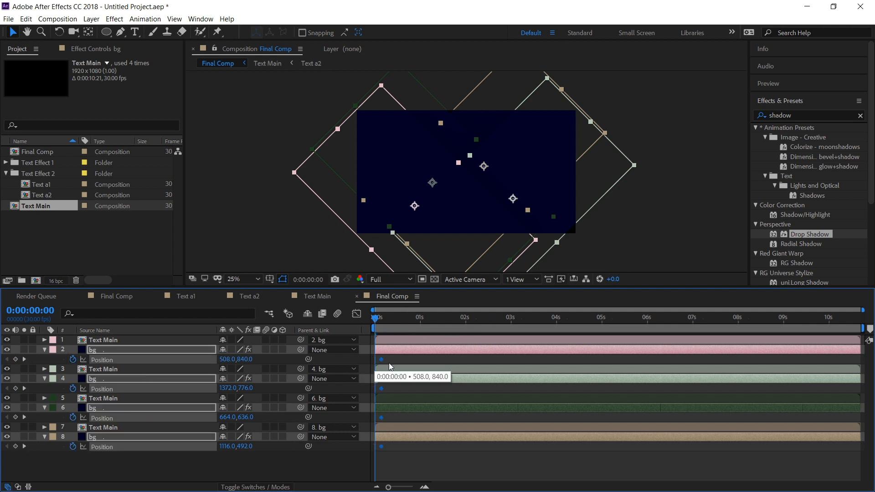
Move all four bg layers below the frame at the start, Y 2474, 2410, 2270 and 2126, and Easy Ease the position keyframes
{"action": "left_click_drag", "start_coordinate": [246, 359], "coordinate": [606, 381]}
{"action": "left_click_drag", "start_coordinate": [249, 359], "coordinate": [580, 403]}
{"action": "left_click_drag", "start_coordinate": [251, 360], "coordinate": [320, 365]}
{"action": "left_click_drag", "start_coordinate": [425, 359], "coordinate": [356, 464]}
{"action": "key", "text": "F9"}
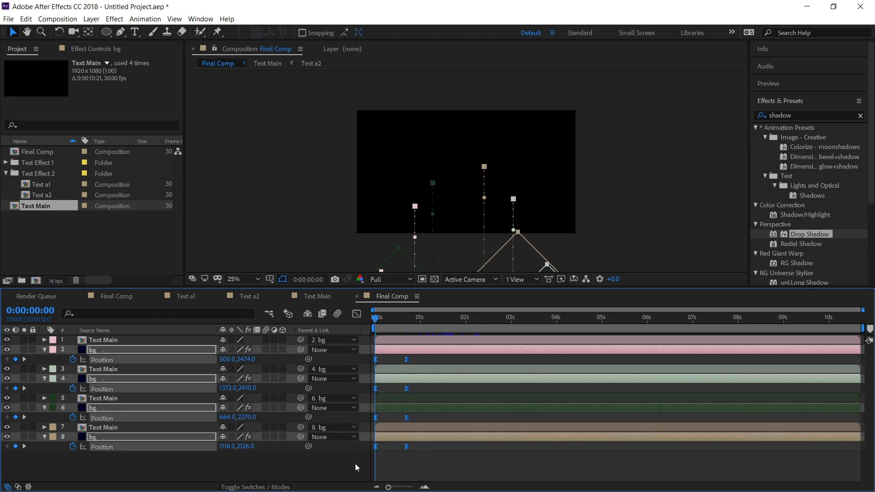
Shift the pale green Text Main and bg pair about 4 frames later in the timeline
{"action": "key", "text": "equal"}
{"action": "left_click", "coordinate": [389, 363]}
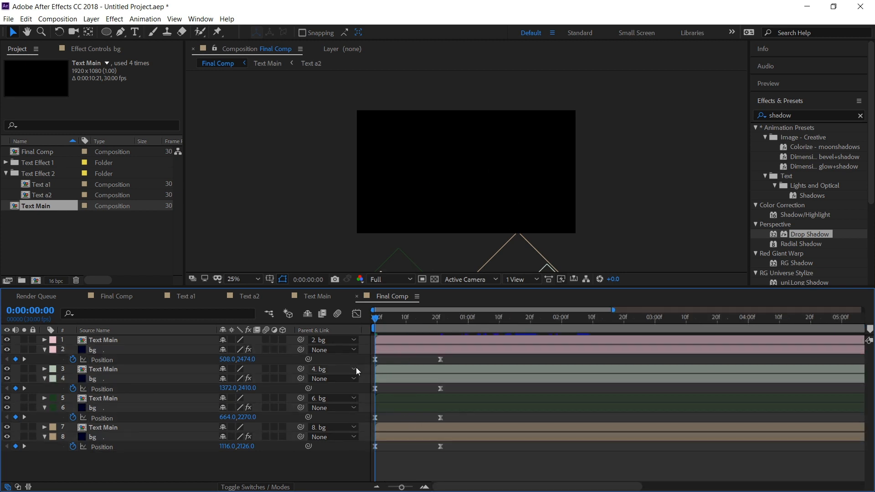
{"action": "key", "text": "equal"}
{"action": "left_click", "coordinate": [392, 369]}
{"action": "left_click", "coordinate": [390, 375], "text": "shift"}
{"action": "left_click_drag", "start_coordinate": [390, 375], "coordinate": [413, 367]}
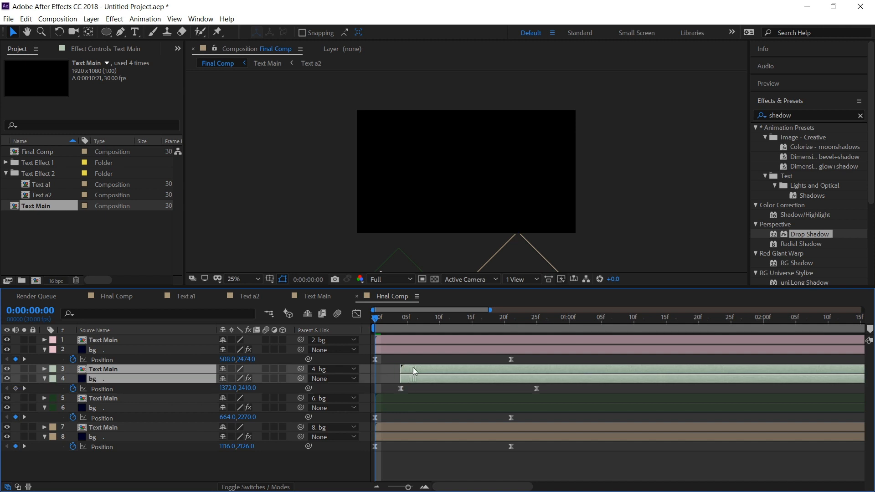
Delay the dark green Text Main and bg pair to about frame 8 and the sandy brown pair to about frame 13
{"action": "left_click", "coordinate": [403, 397]}
{"action": "left_click", "coordinate": [401, 405], "text": "shift"}
{"action": "left_click_drag", "start_coordinate": [401, 406], "coordinate": [439, 397]}
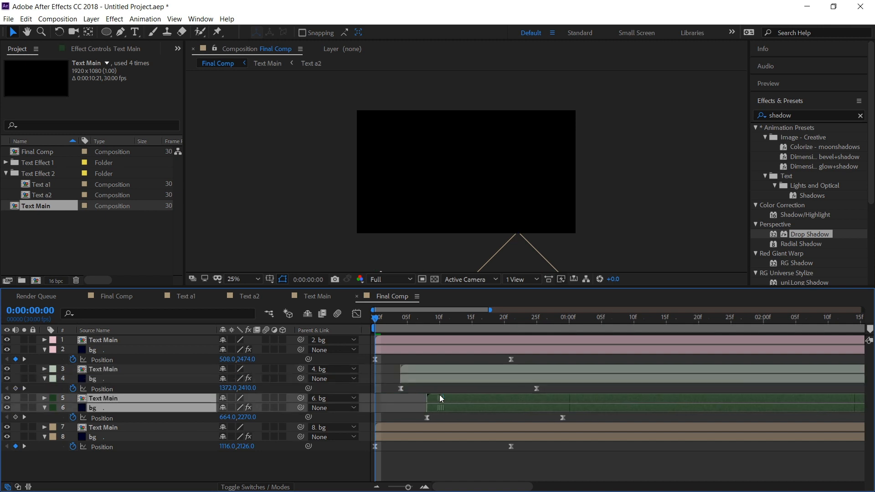
{"action": "left_click", "coordinate": [416, 428]}
{"action": "left_click", "coordinate": [413, 436], "text": "shift"}
{"action": "left_click_drag", "start_coordinate": [408, 425], "coordinate": [479, 422]}
{"action": "key", "text": "minus"}
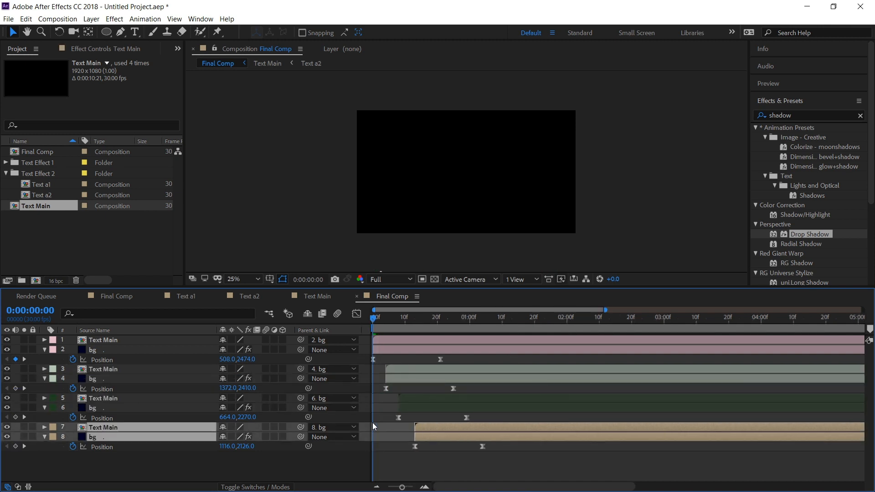
{"action": "left_click", "coordinate": [386, 447]}
Preview the staggered entrance of the four text pairs from the start of the composition
{"action": "key", "text": "space"}
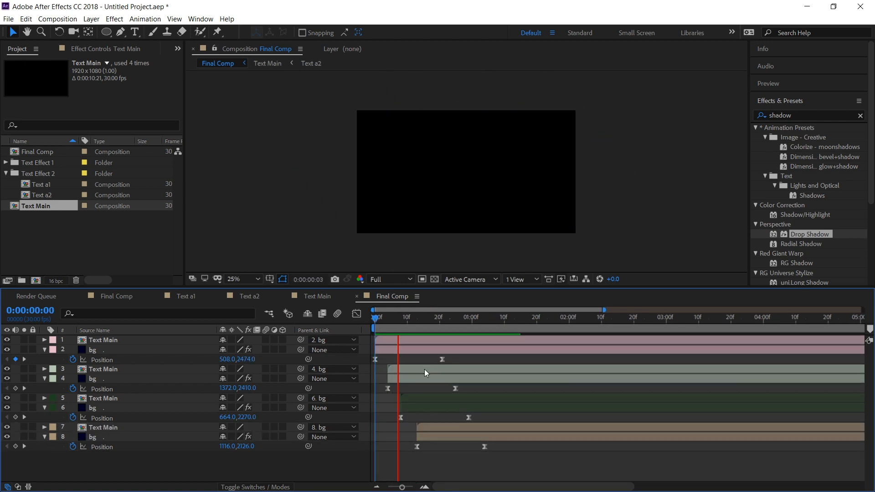
{"action": "key", "text": "space"}
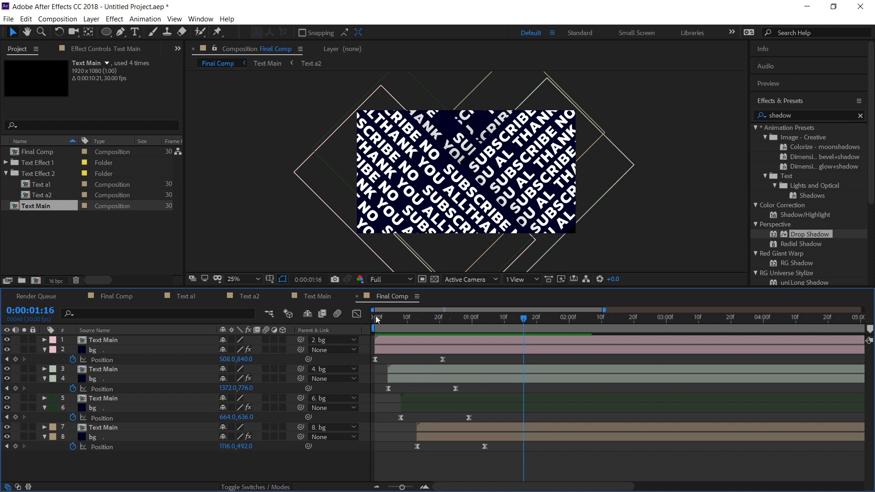
{"action": "left_click", "coordinate": [376, 318]}
{"action": "key", "text": "space"}
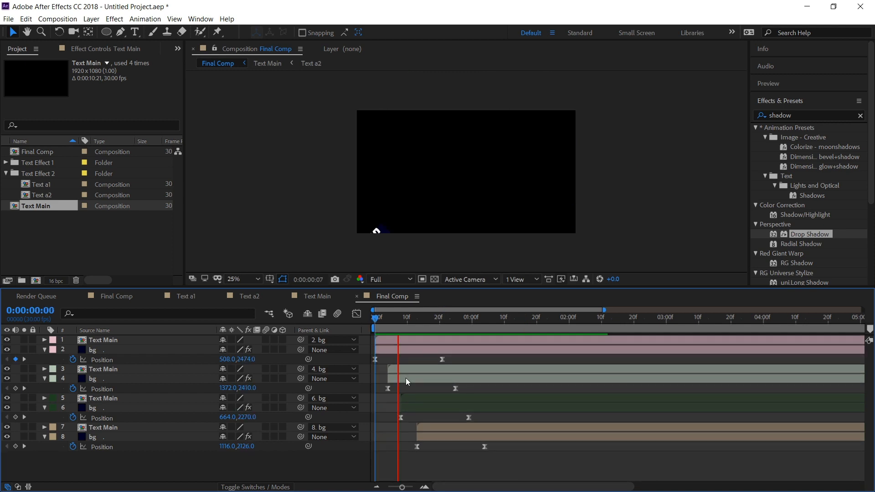
{"action": "key", "text": "space"}
Convert the first position keyframe of each of the four bg layers from Easy Ease to linear
{"action": "left_click", "coordinate": [375, 360], "text": "ctrl"}
{"action": "left_click", "coordinate": [388, 389], "text": "ctrl"}
{"action": "left_click", "coordinate": [401, 417], "text": "ctrl"}
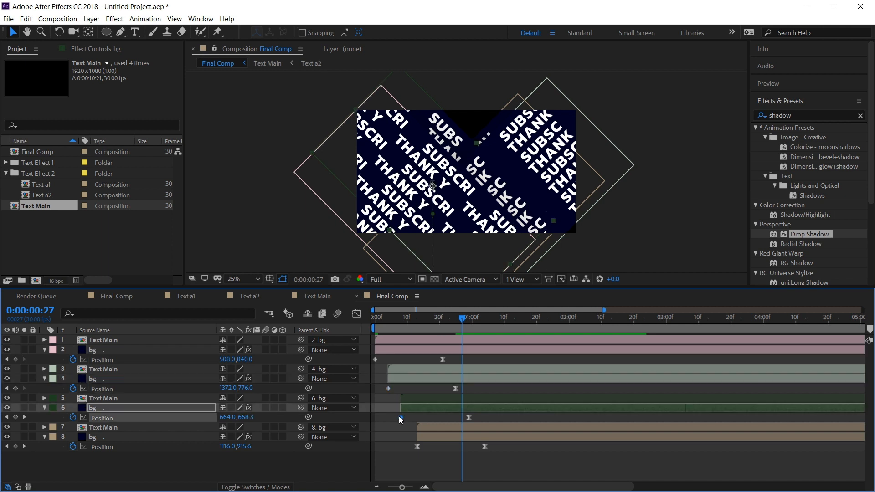
{"action": "left_click", "coordinate": [418, 446], "text": "ctrl"}
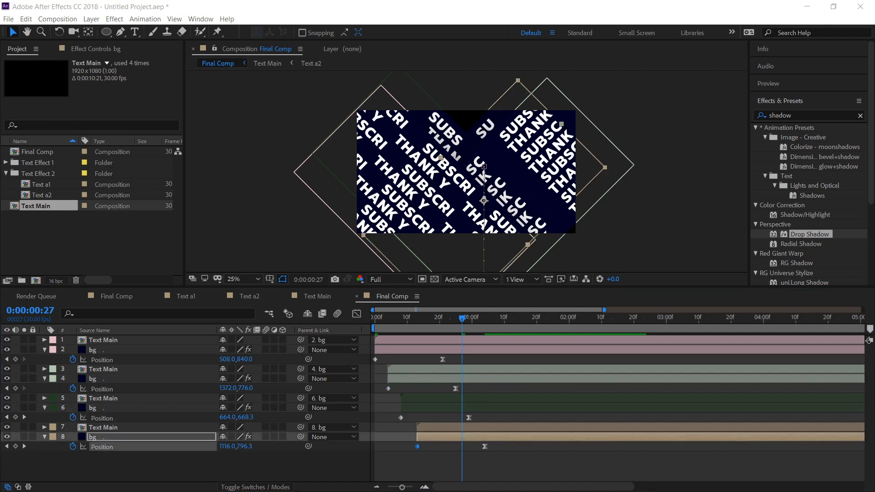
{"action": "left_click", "coordinate": [505, 471]}
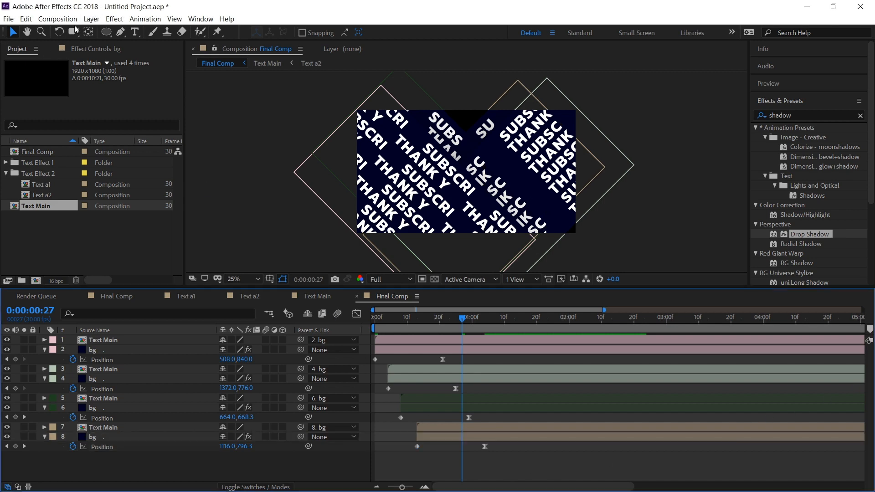
Create a light gray D4D4D4 solid at 1920 x 1080, place it beneath all other layers and preview the animation
{"action": "left_click", "coordinate": [91, 18]}
{"action": "mouse_move", "coordinate": [98, 29]}
{"action": "left_click", "coordinate": [318, 43]}
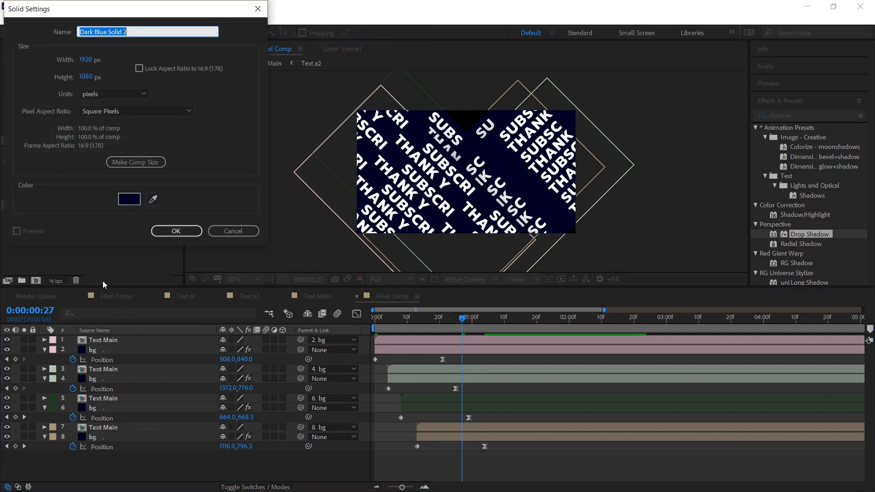
{"action": "left_click", "coordinate": [129, 199]}
{"action": "left_click_drag", "start_coordinate": [45, 173], "coordinate": [24, 171]}
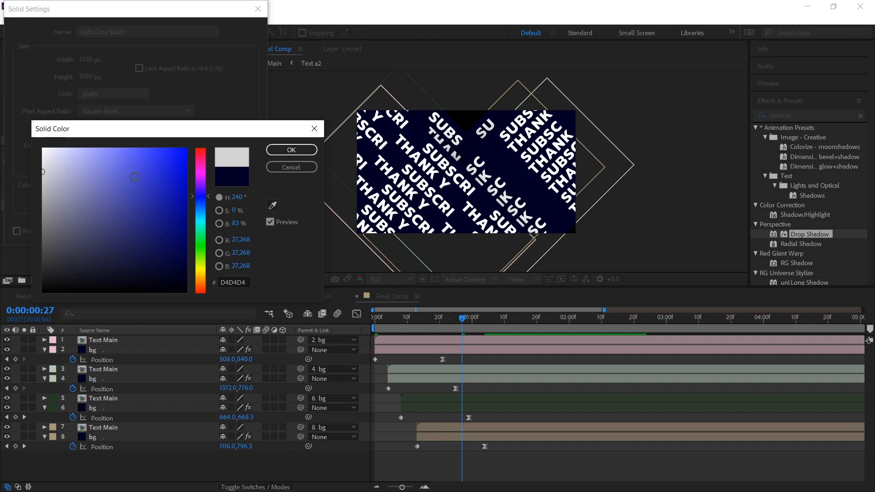
{"action": "left_click", "coordinate": [291, 150]}
{"action": "left_click", "coordinate": [176, 233]}
{"action": "left_click_drag", "start_coordinate": [109, 338], "coordinate": [120, 467]}
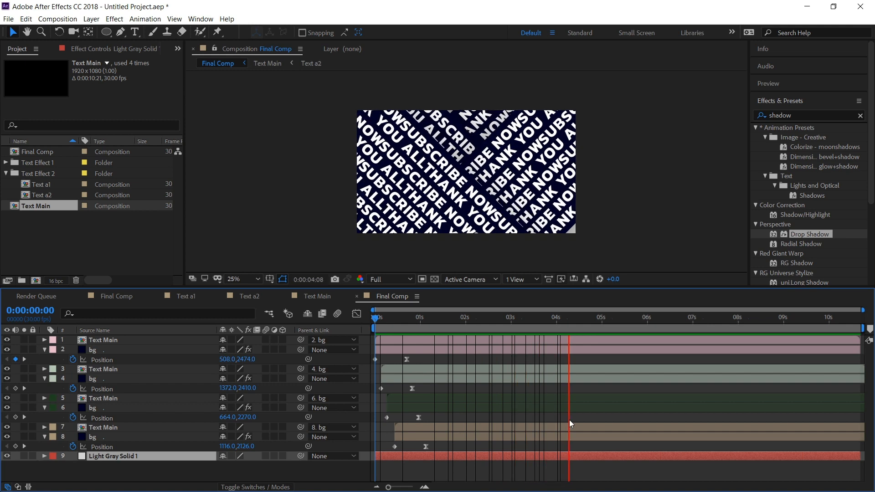
{"action": "key", "text": "space"}
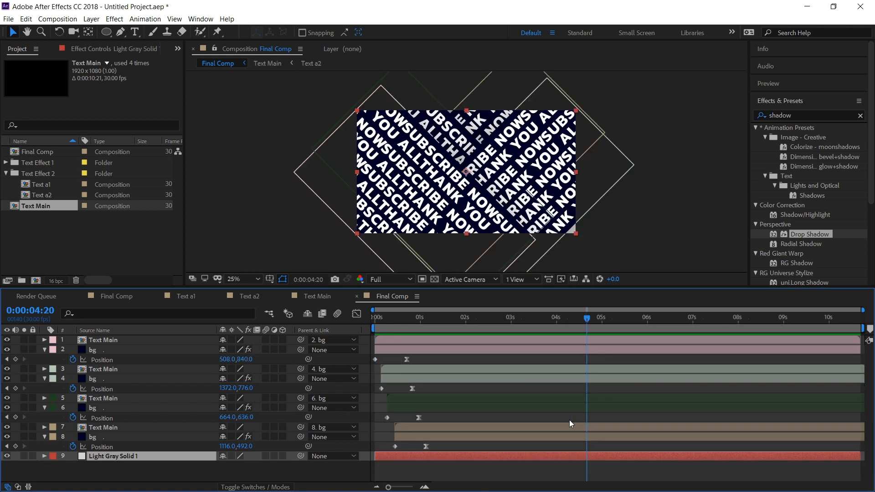